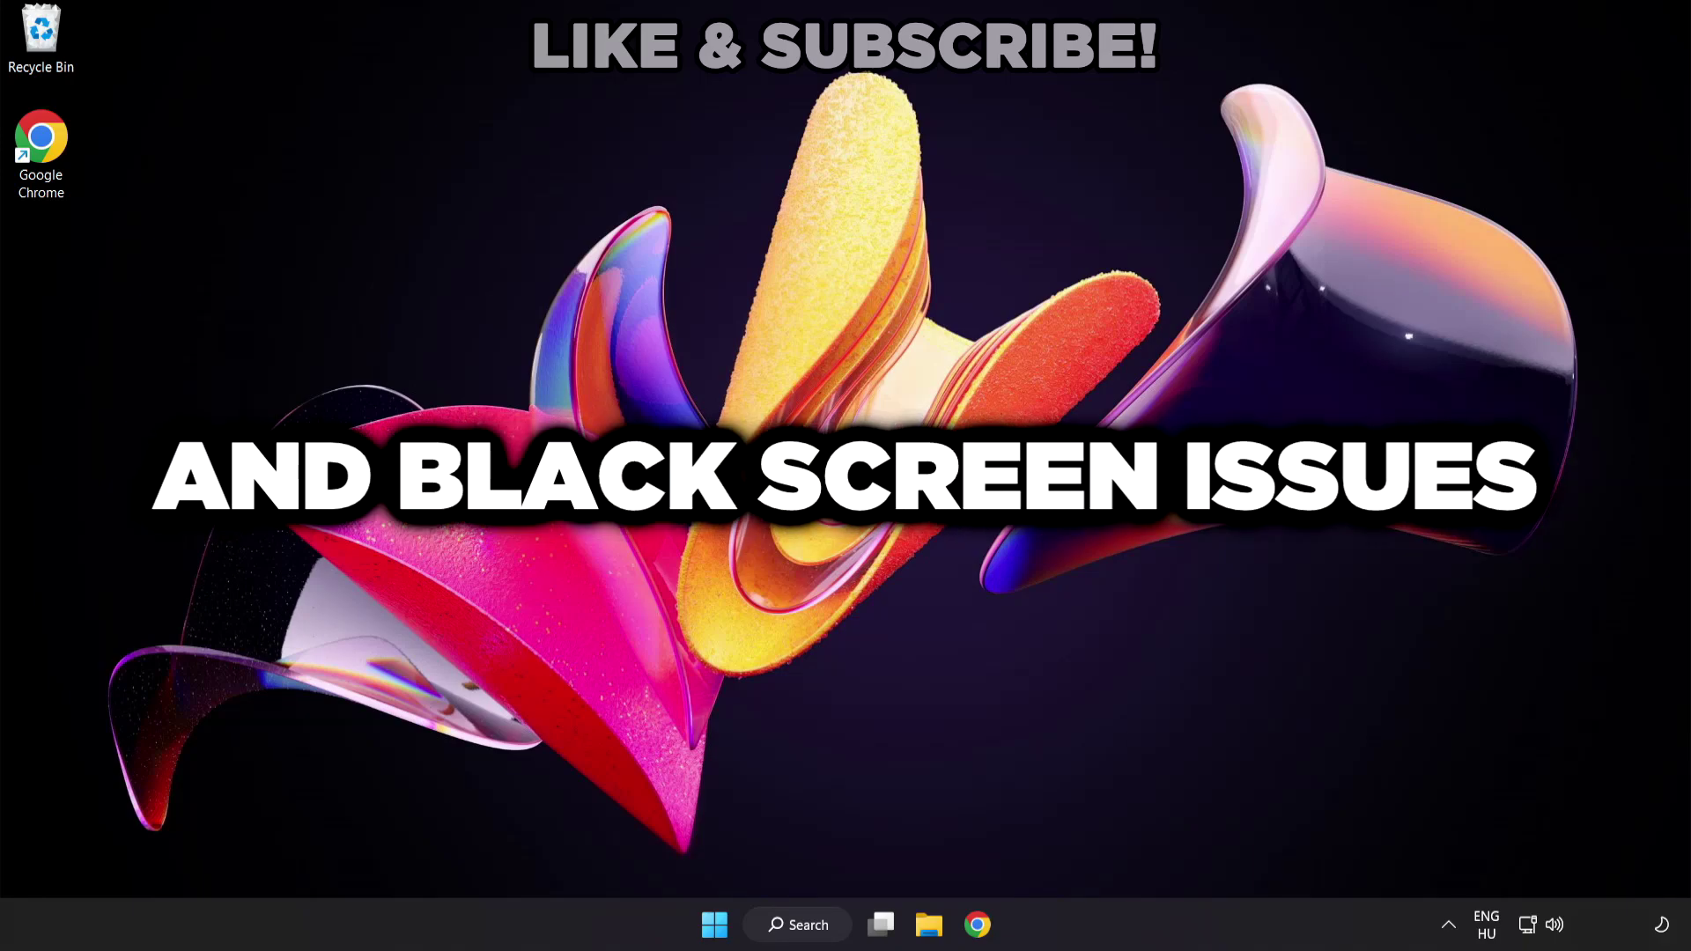
# Search Windows for 'device manager' and launch the Device Manager best match.
pyautogui.click(818, 935)
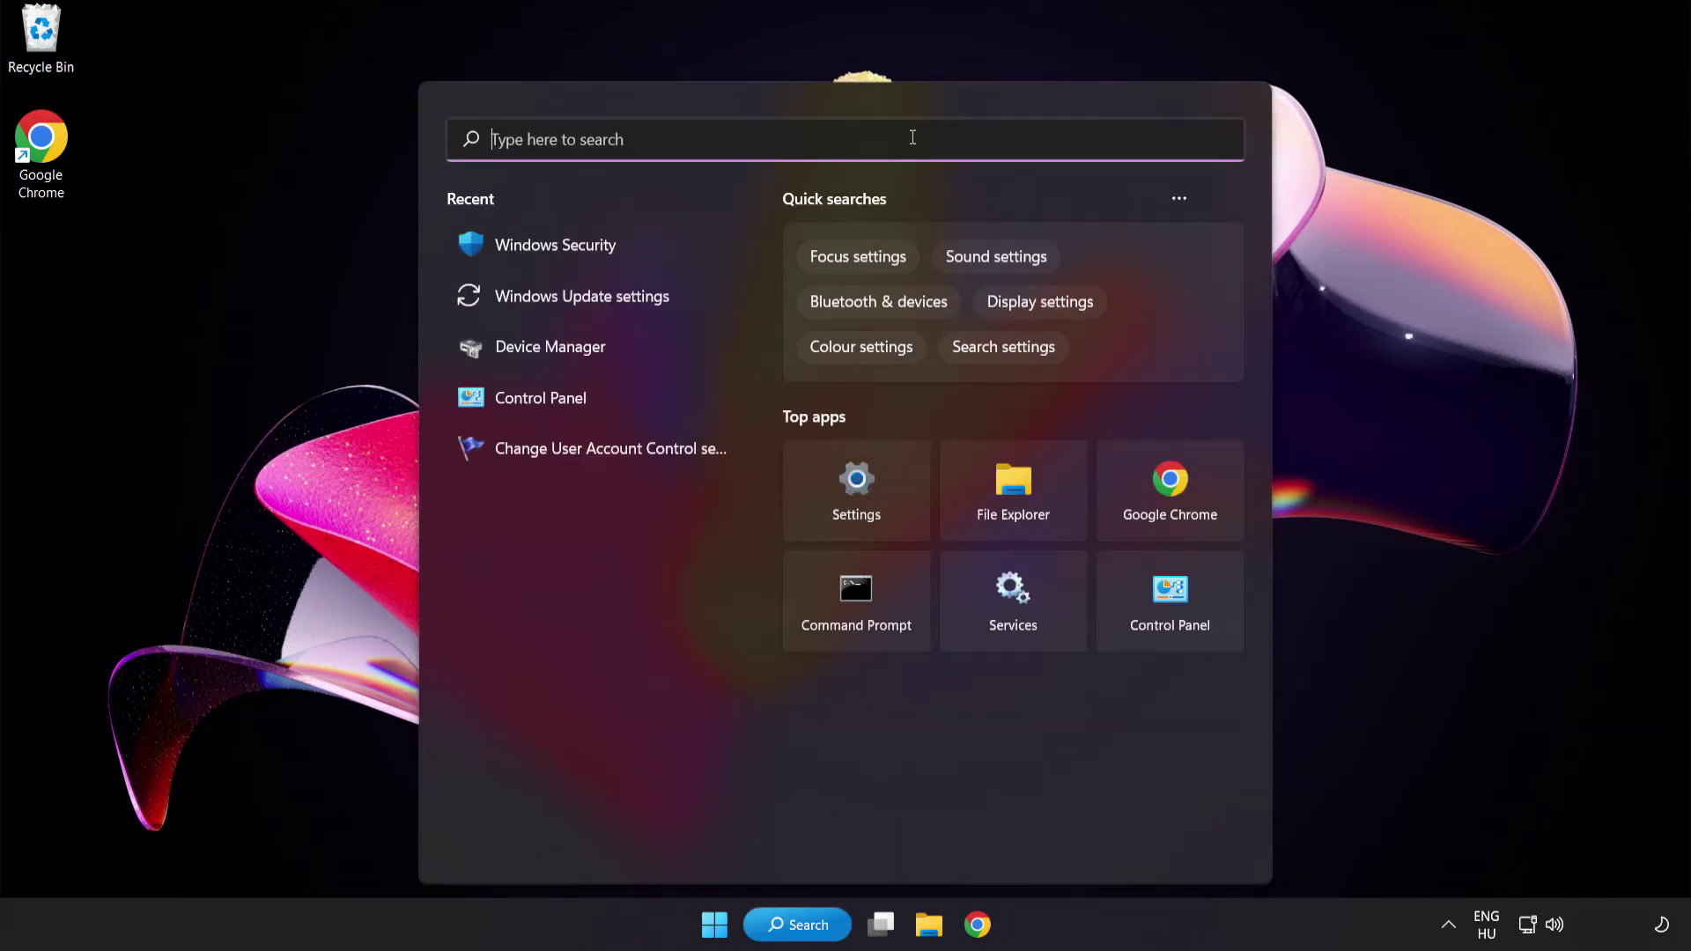
pyautogui.write('device ma')
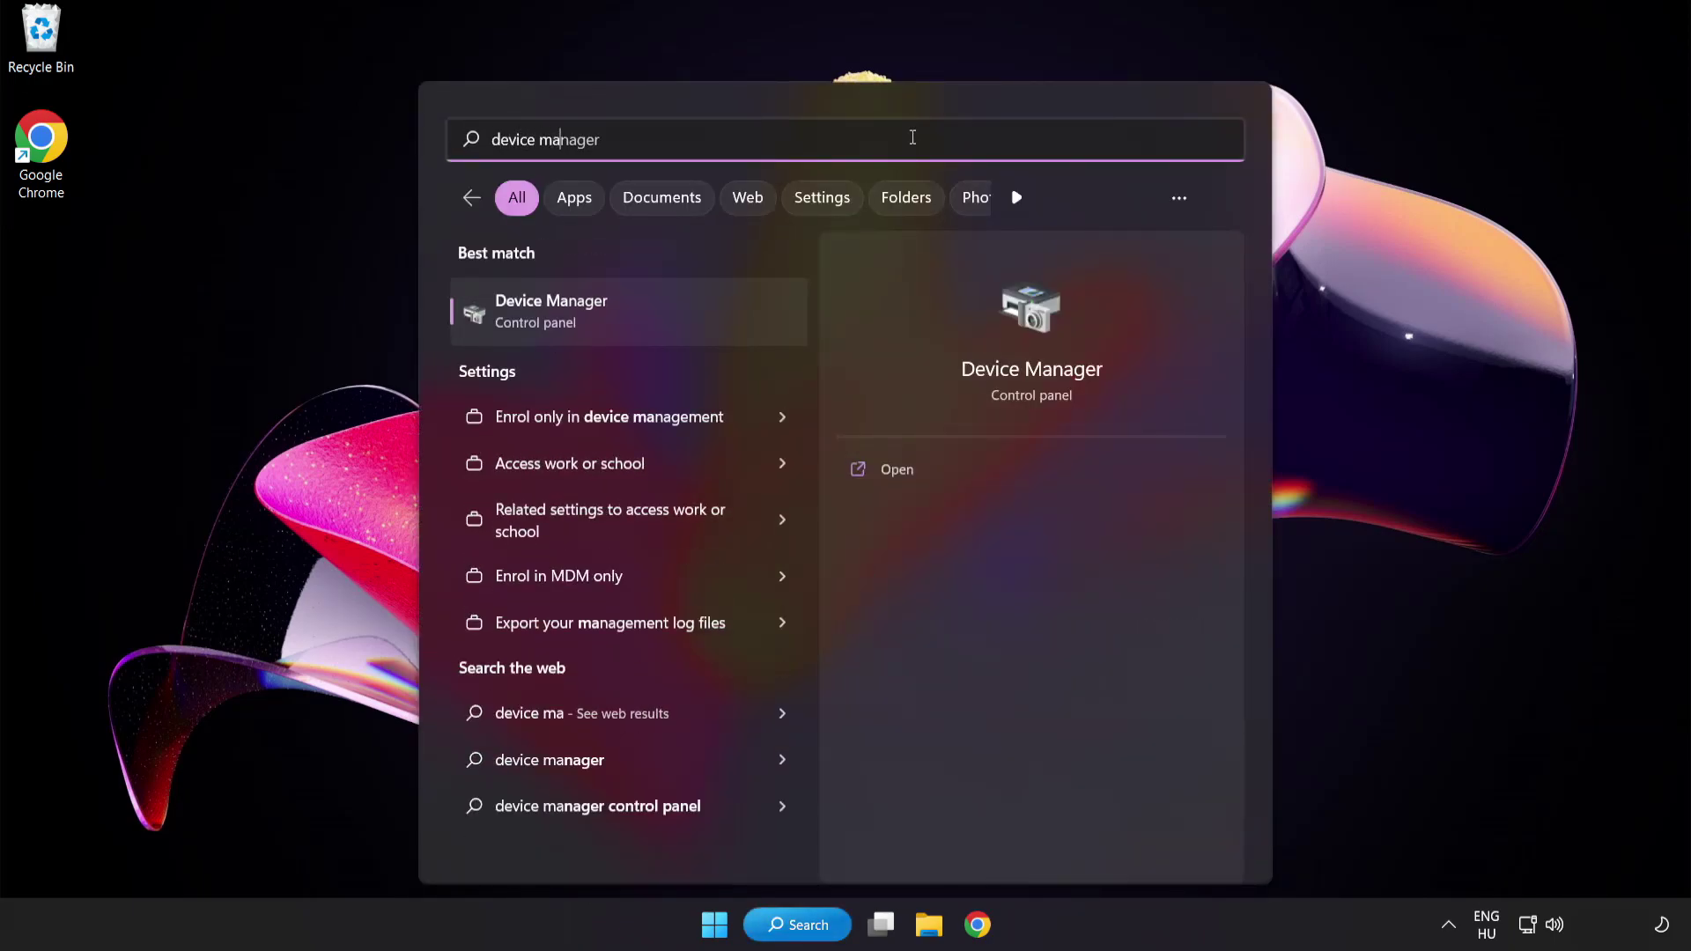
pyautogui.write('nager')
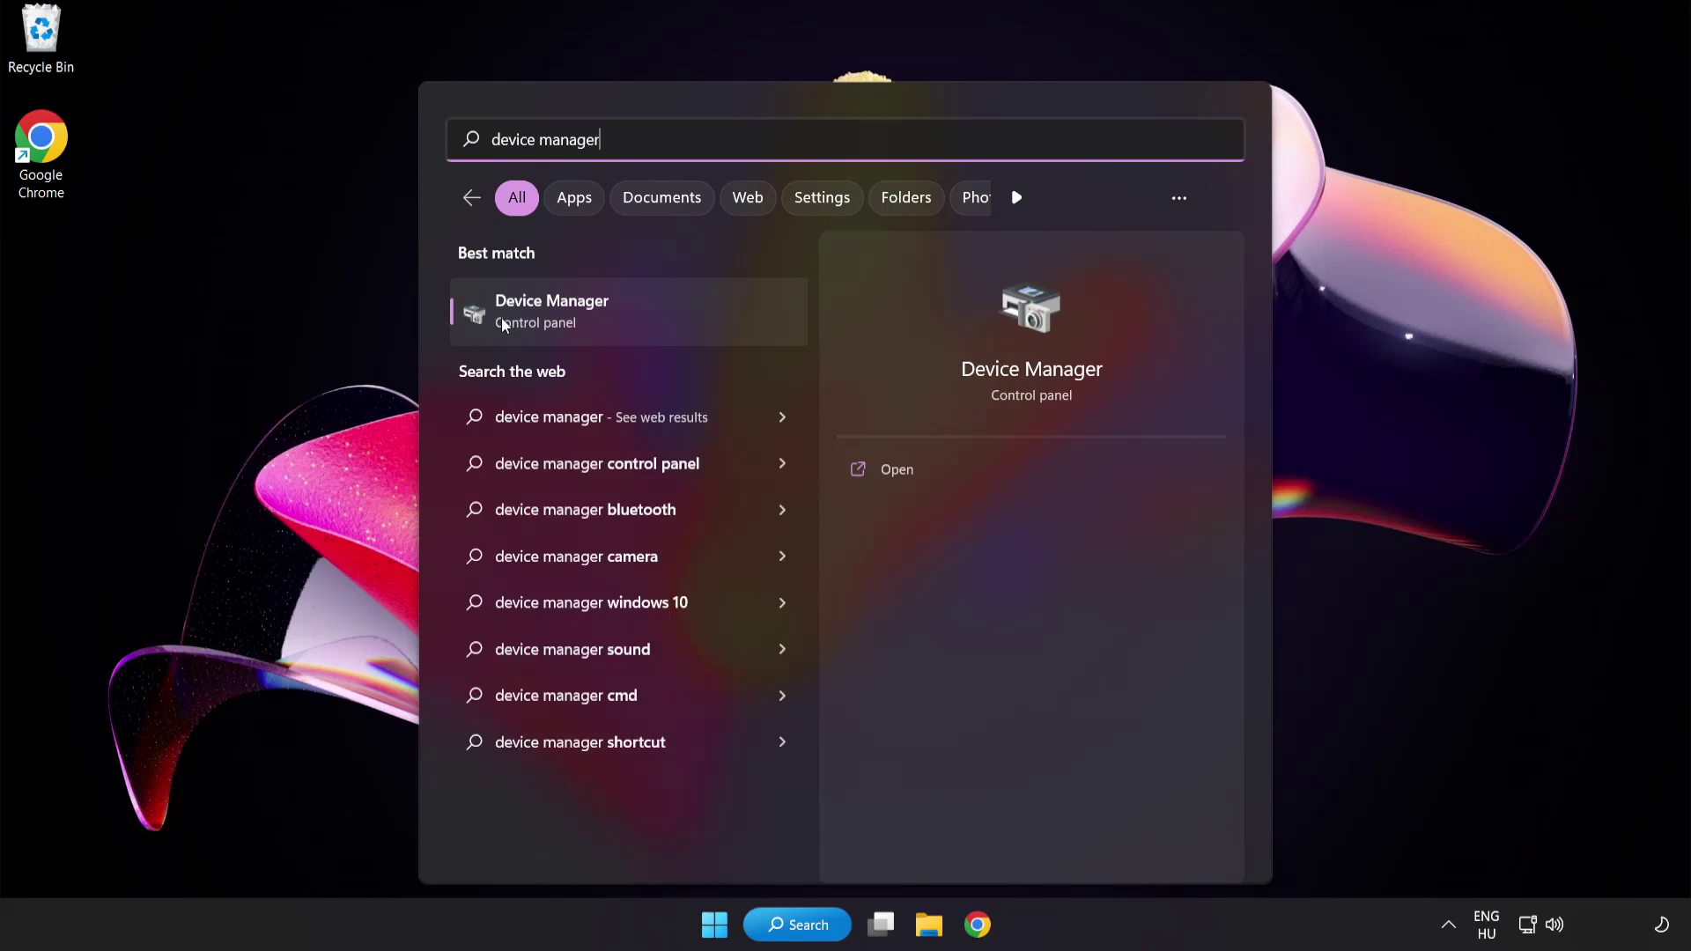
pyautogui.click(675, 324)
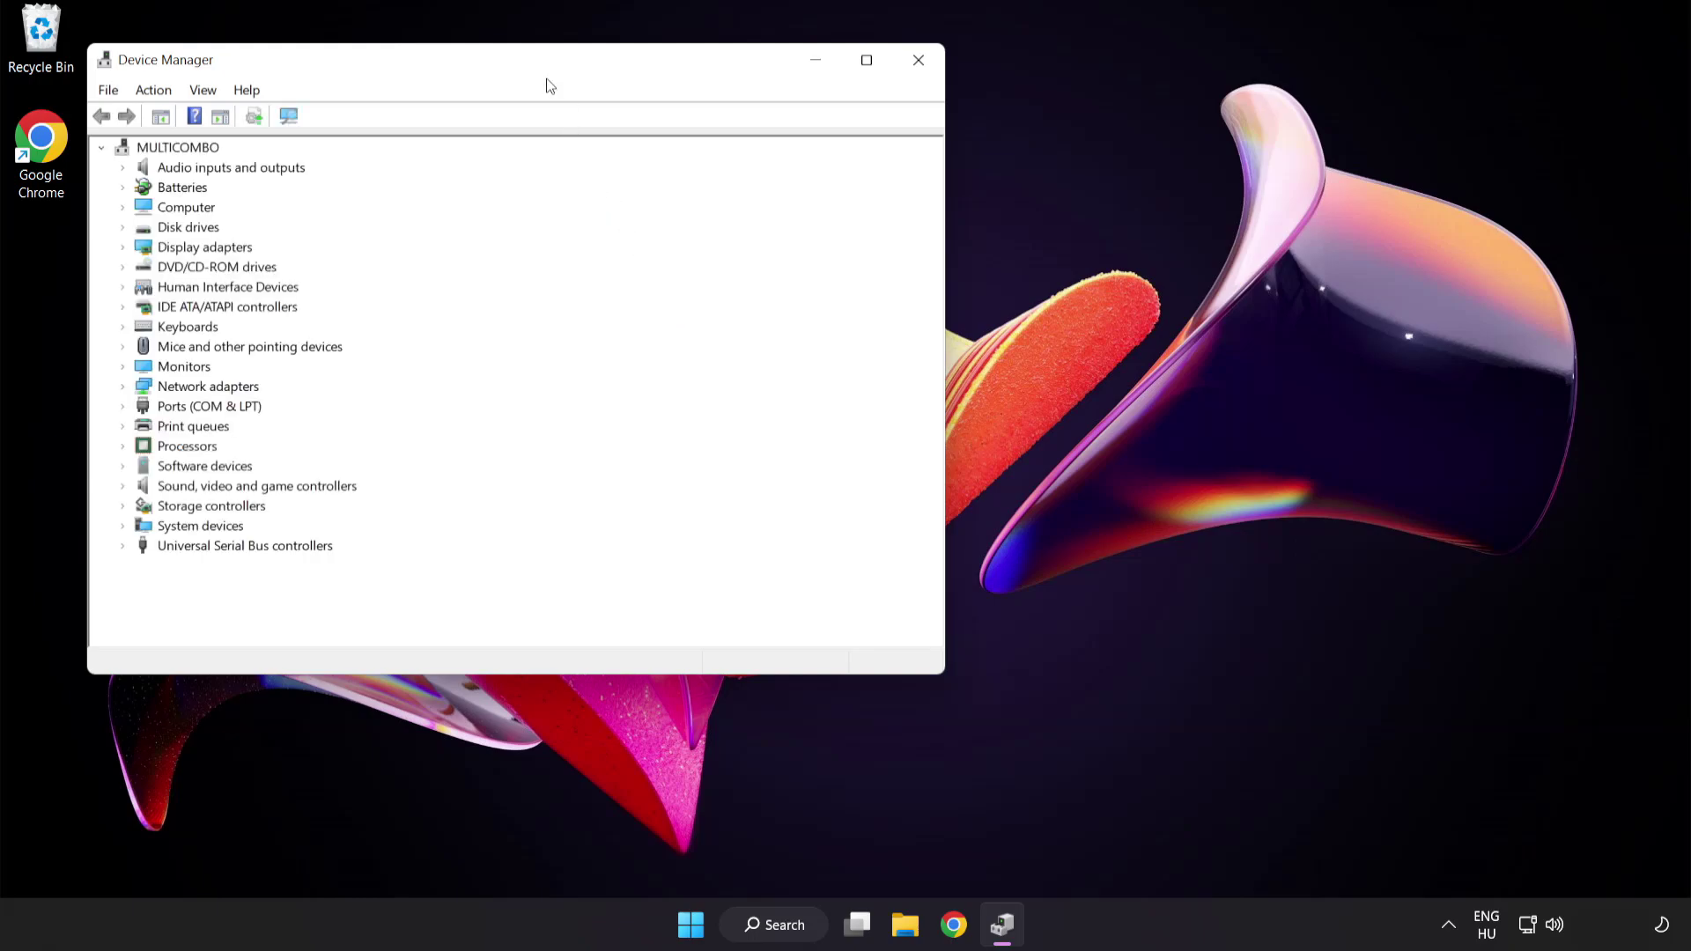
# Centre Device Manager, expand Display adapters and bring up actions for VMware SVGA 3D.
pyautogui.moveTo(544, 68); pyautogui.dragTo(827, 176)
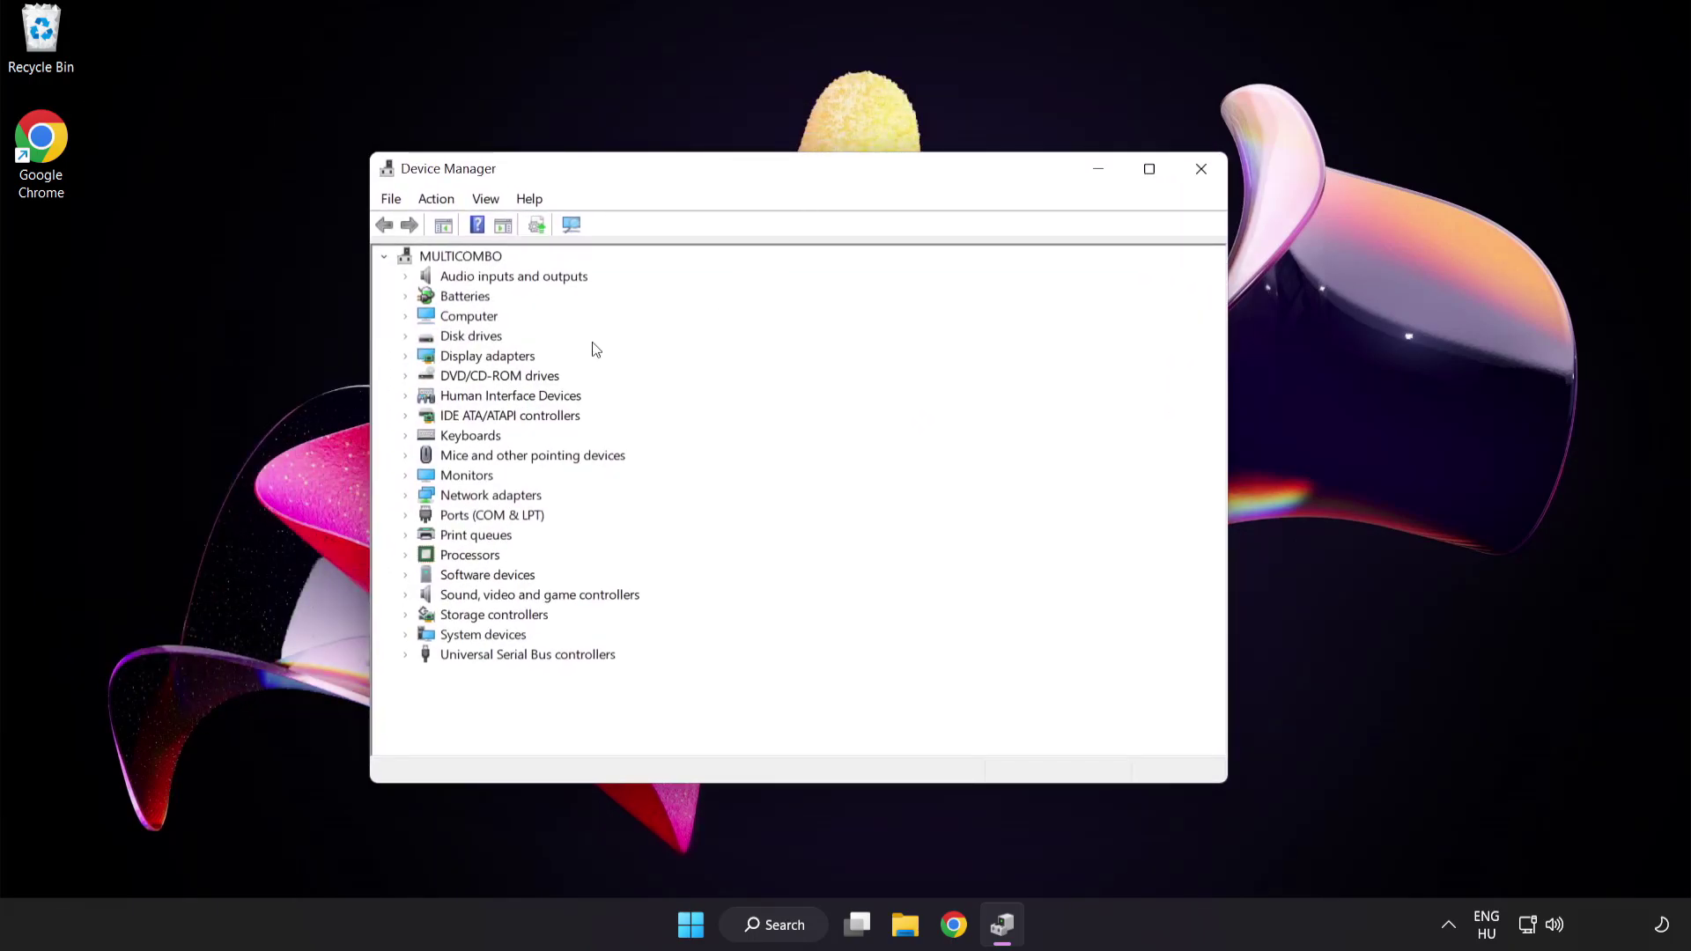
pyautogui.click(493, 360)
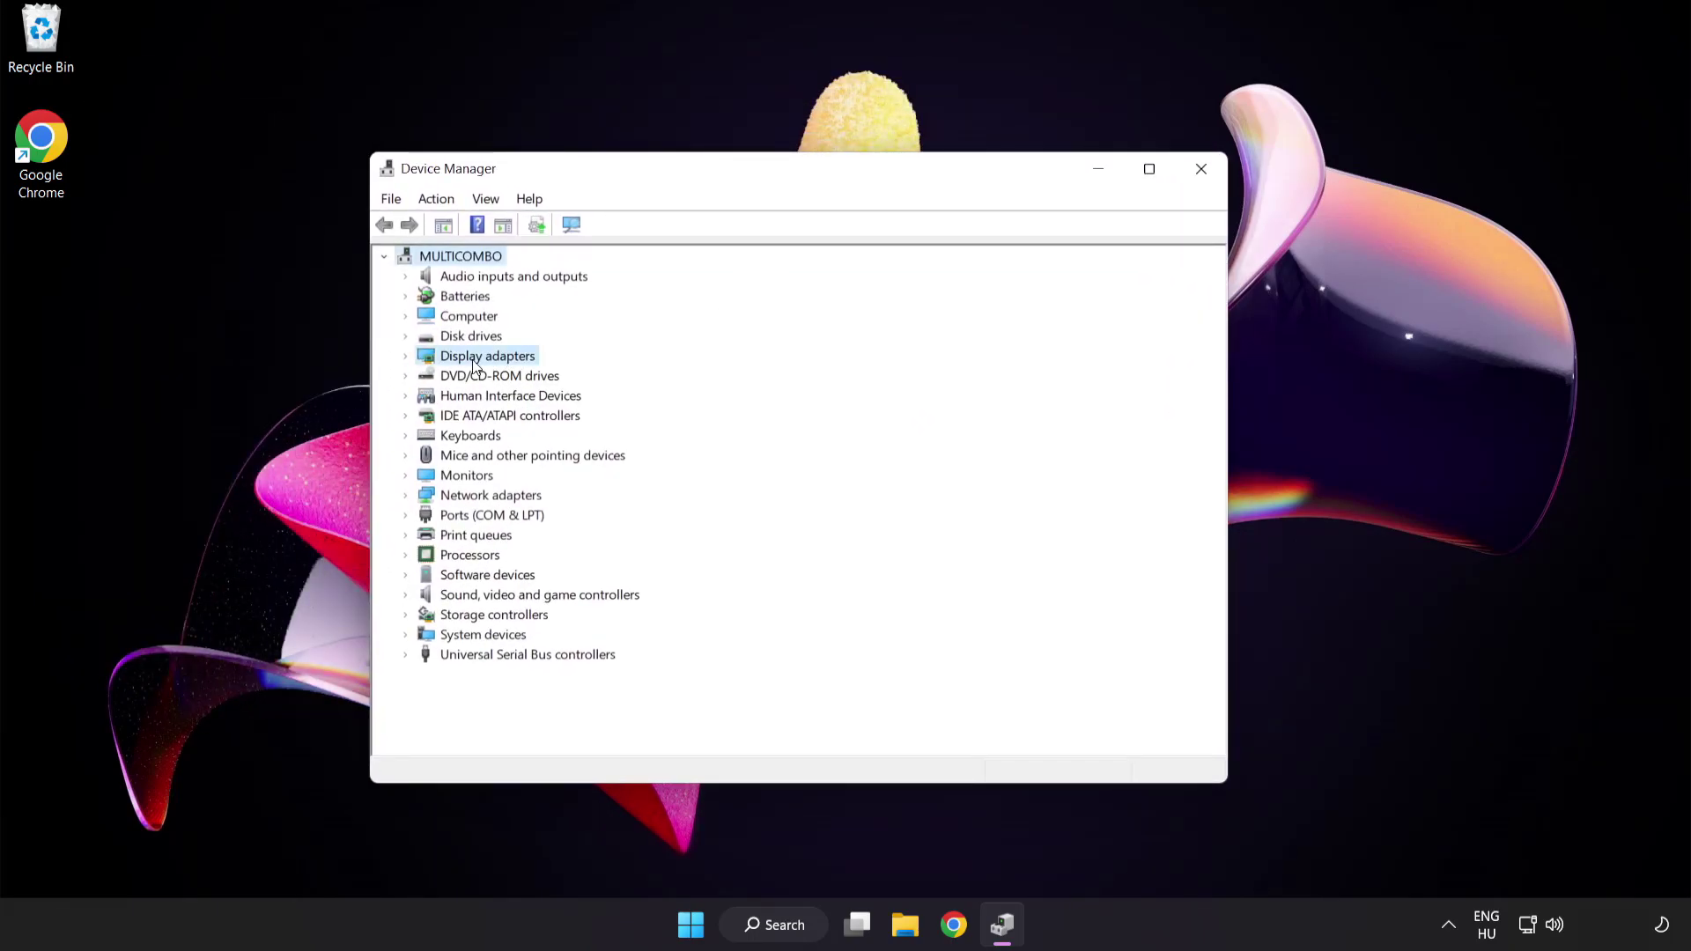
pyautogui.click(406, 357)
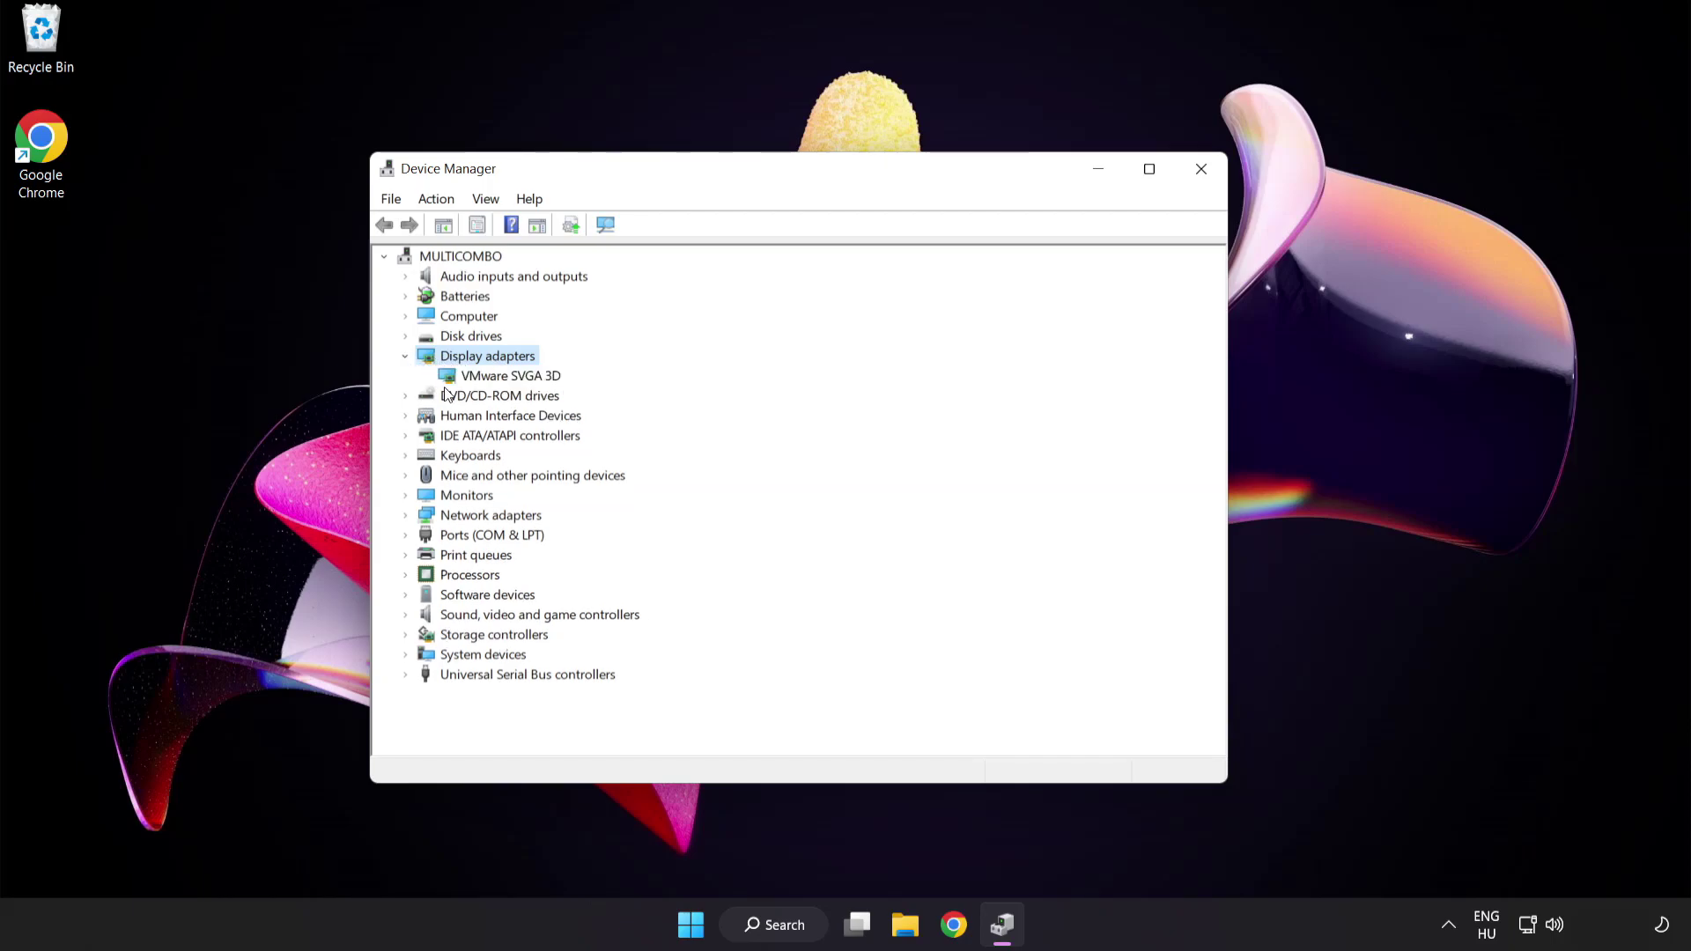
pyautogui.click(434, 380)
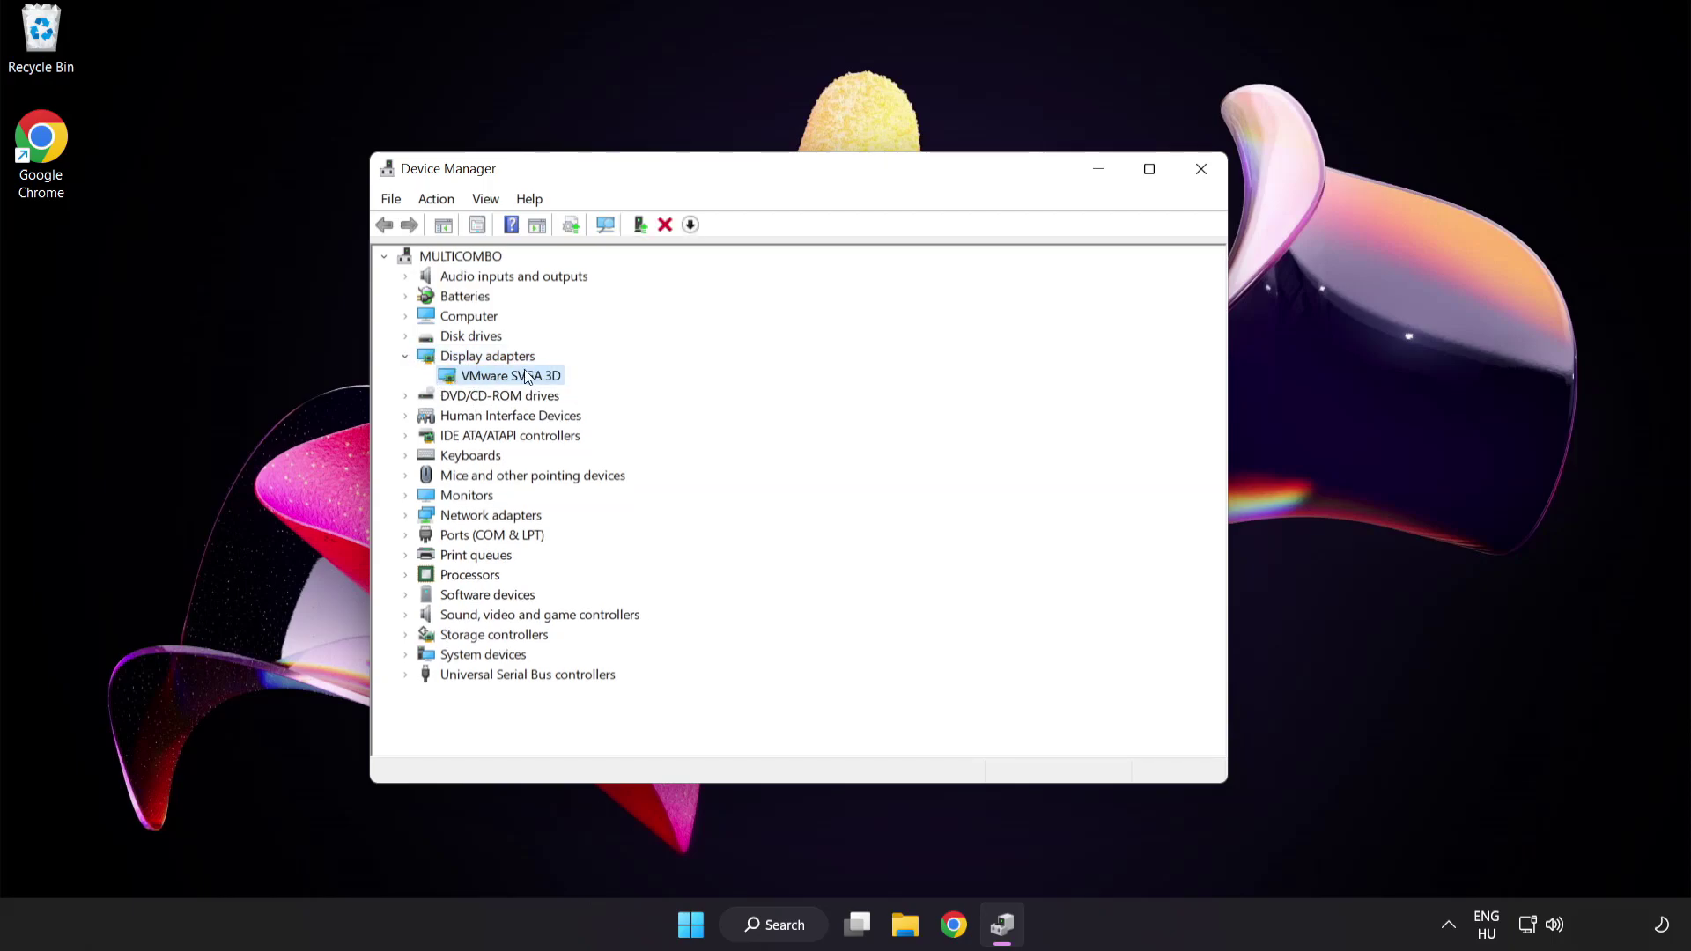
pyautogui.rightClick(497, 376)
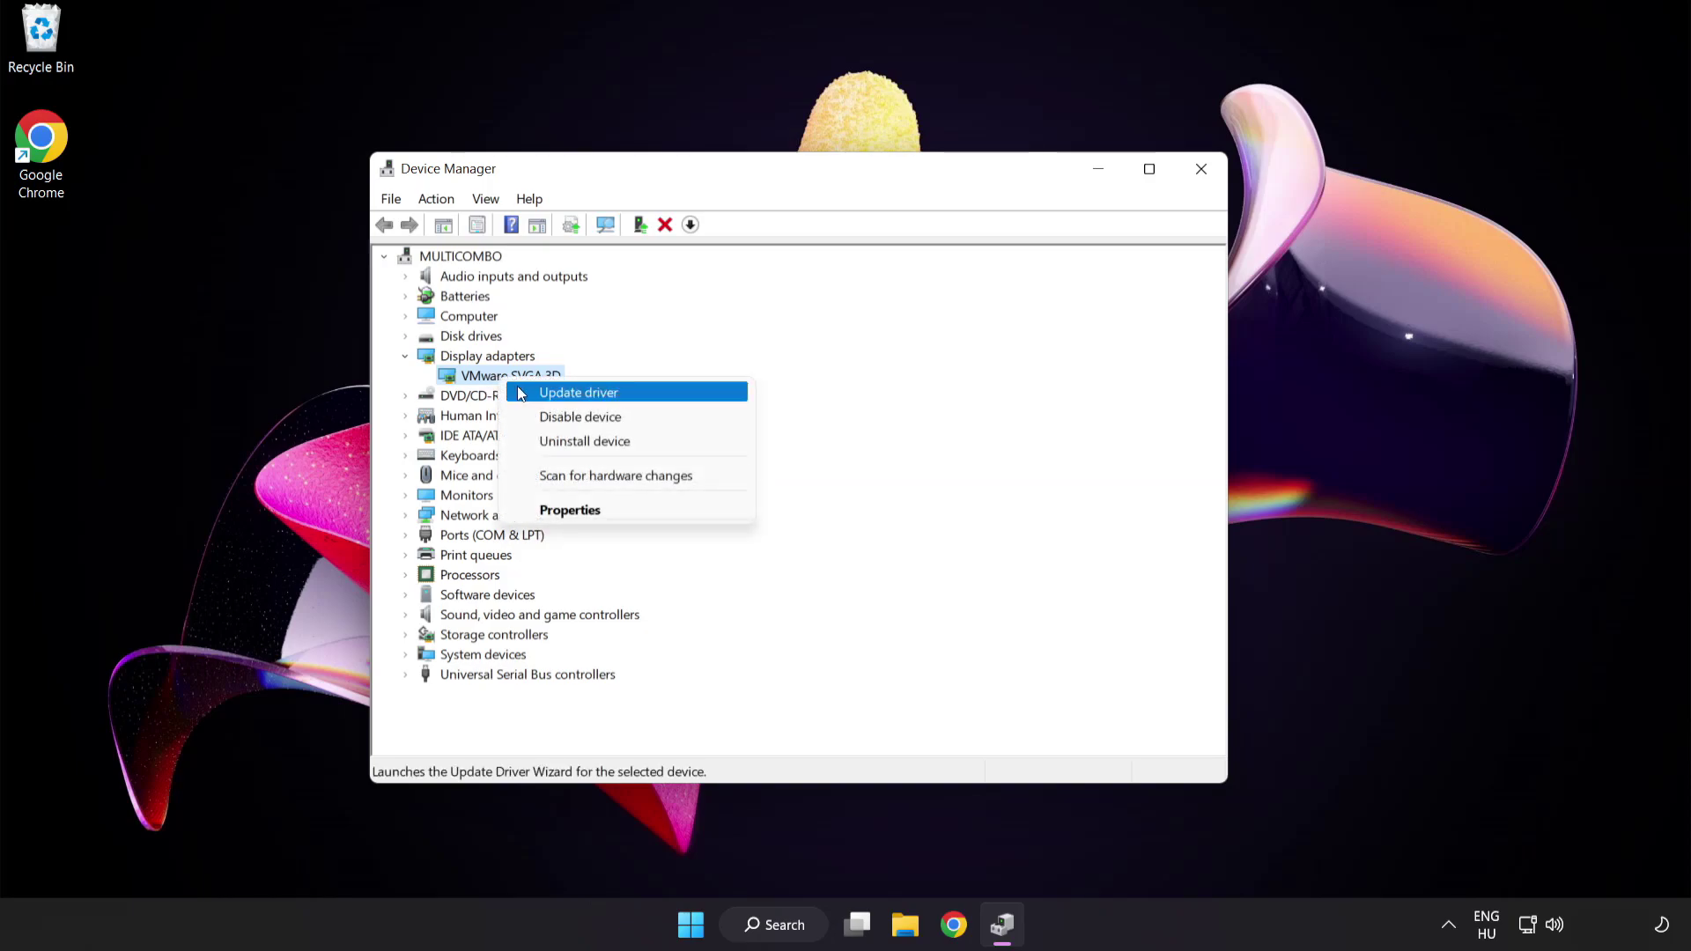
# Search automatically for a newer VMware SVGA 3D driver, dismiss the result, and close Device Manager.
pyautogui.click(656, 393)
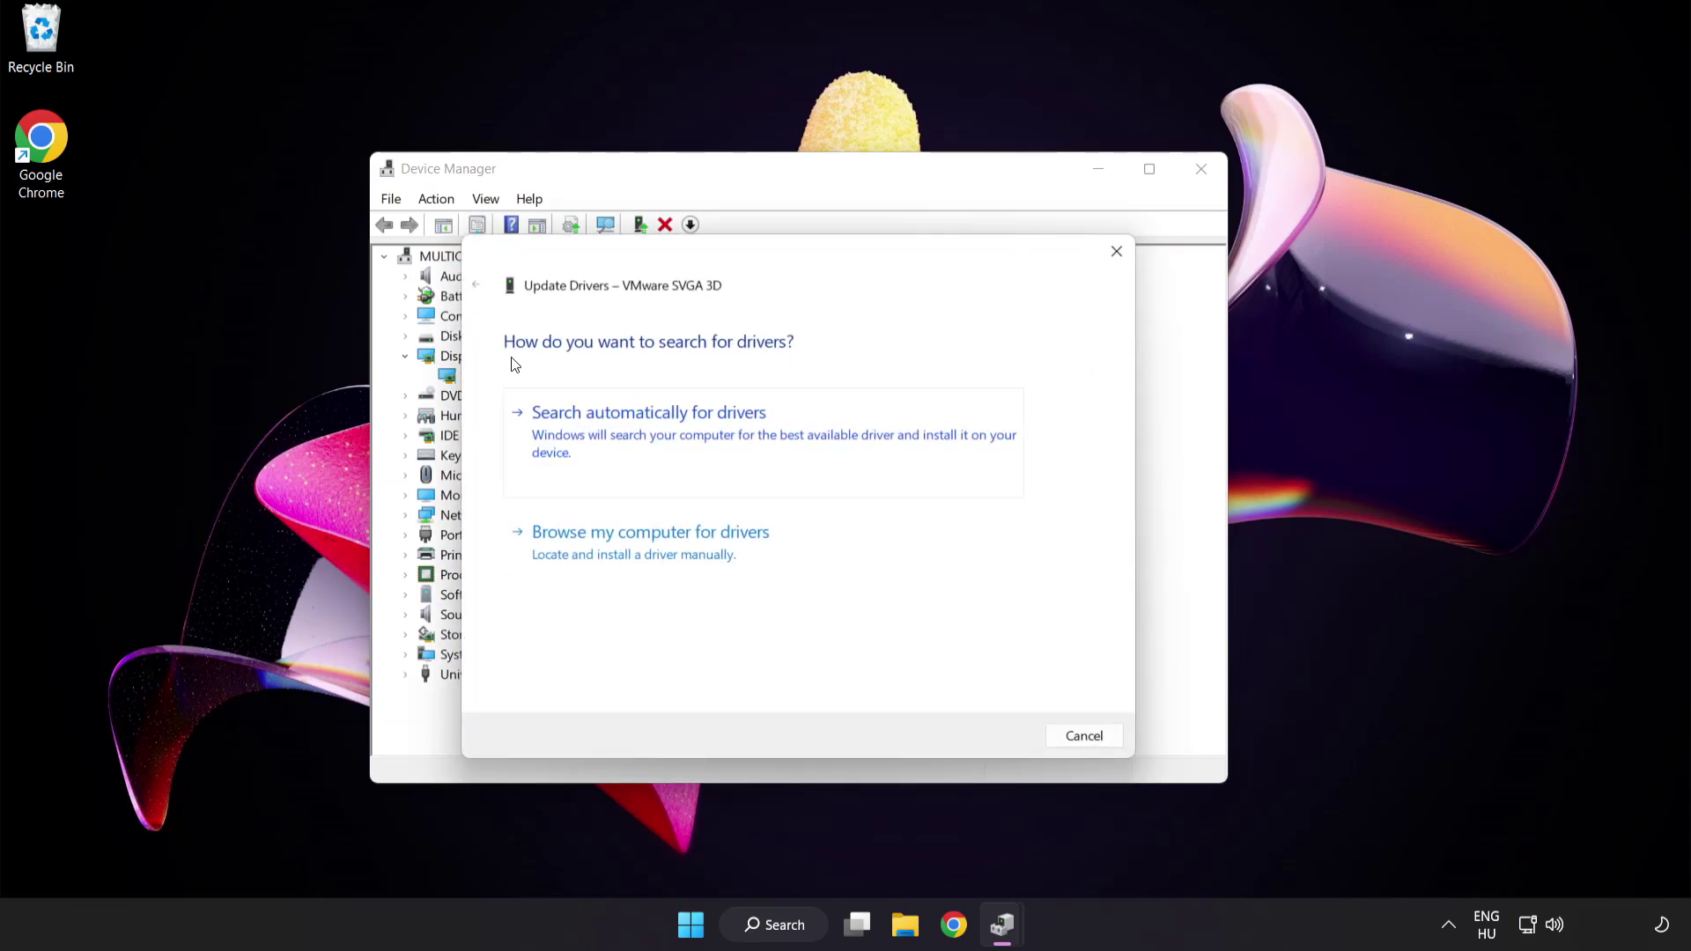
pyautogui.click(738, 437)
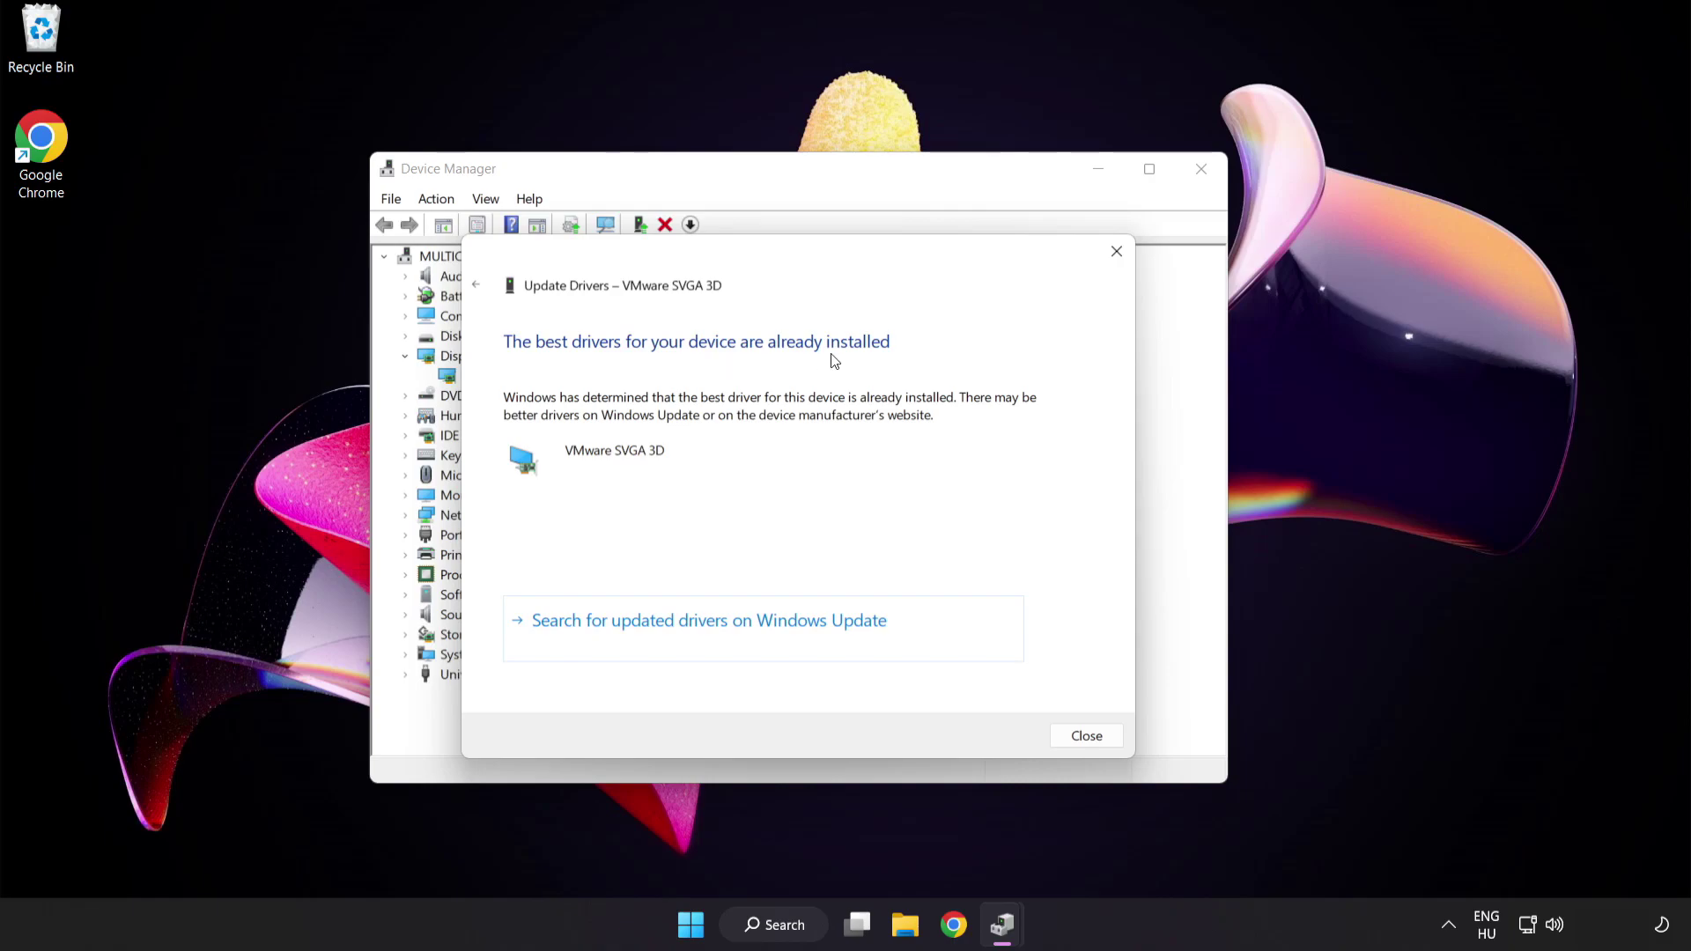
pyautogui.click(1083, 738)
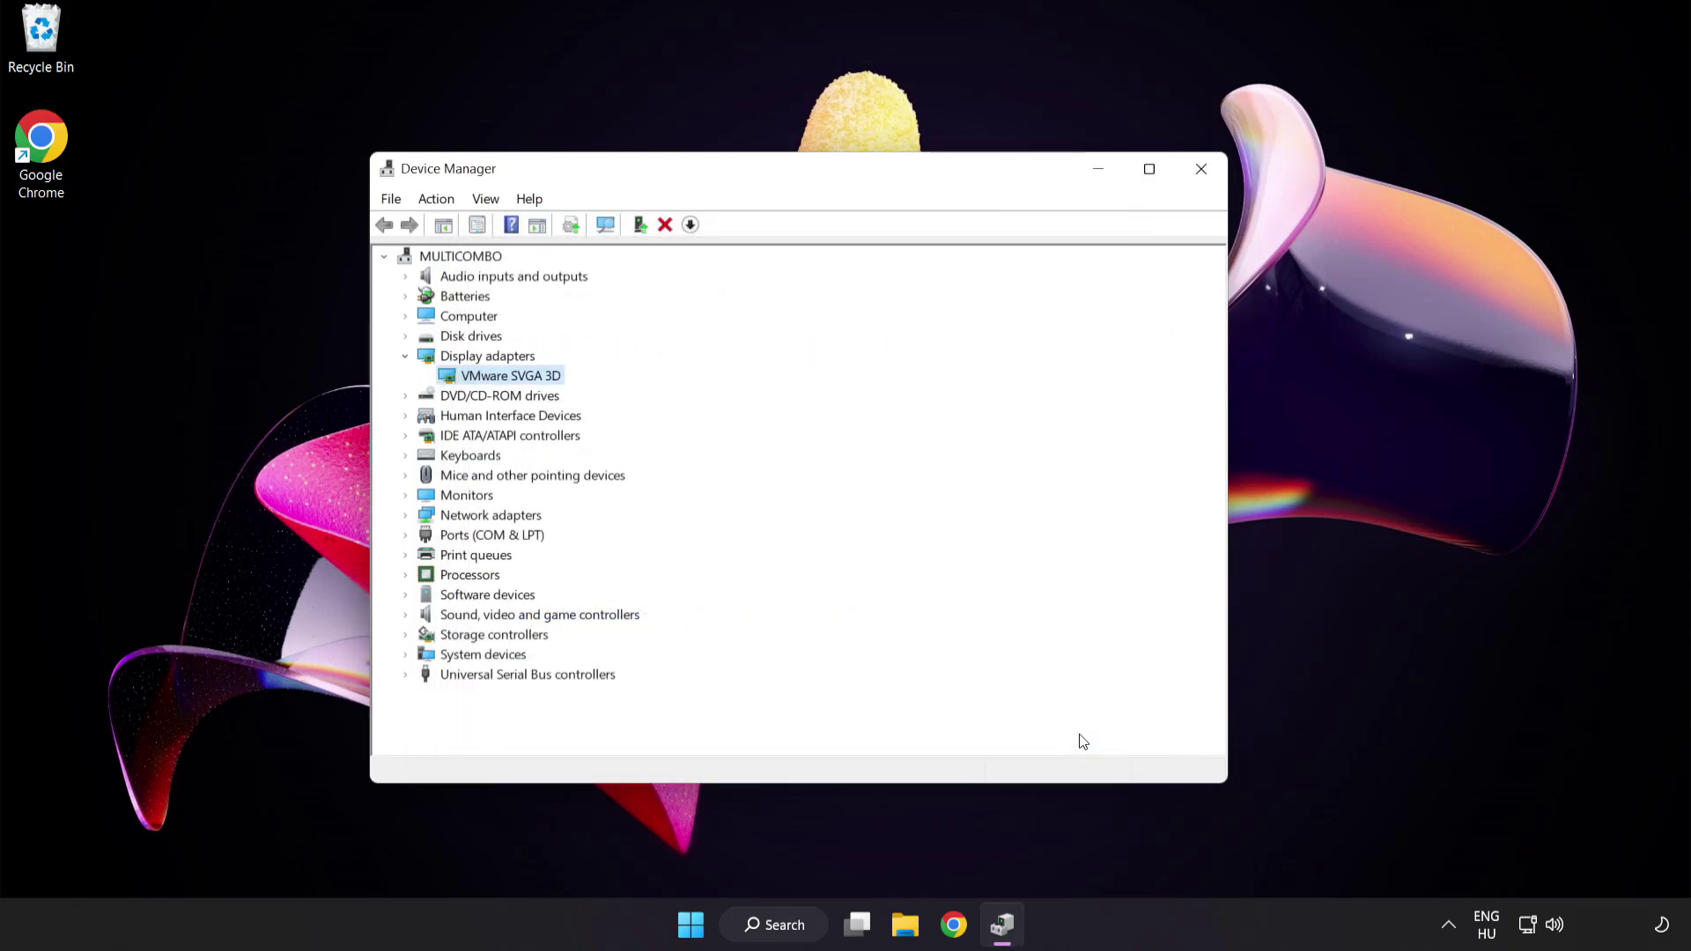
pyautogui.click(1202, 176)
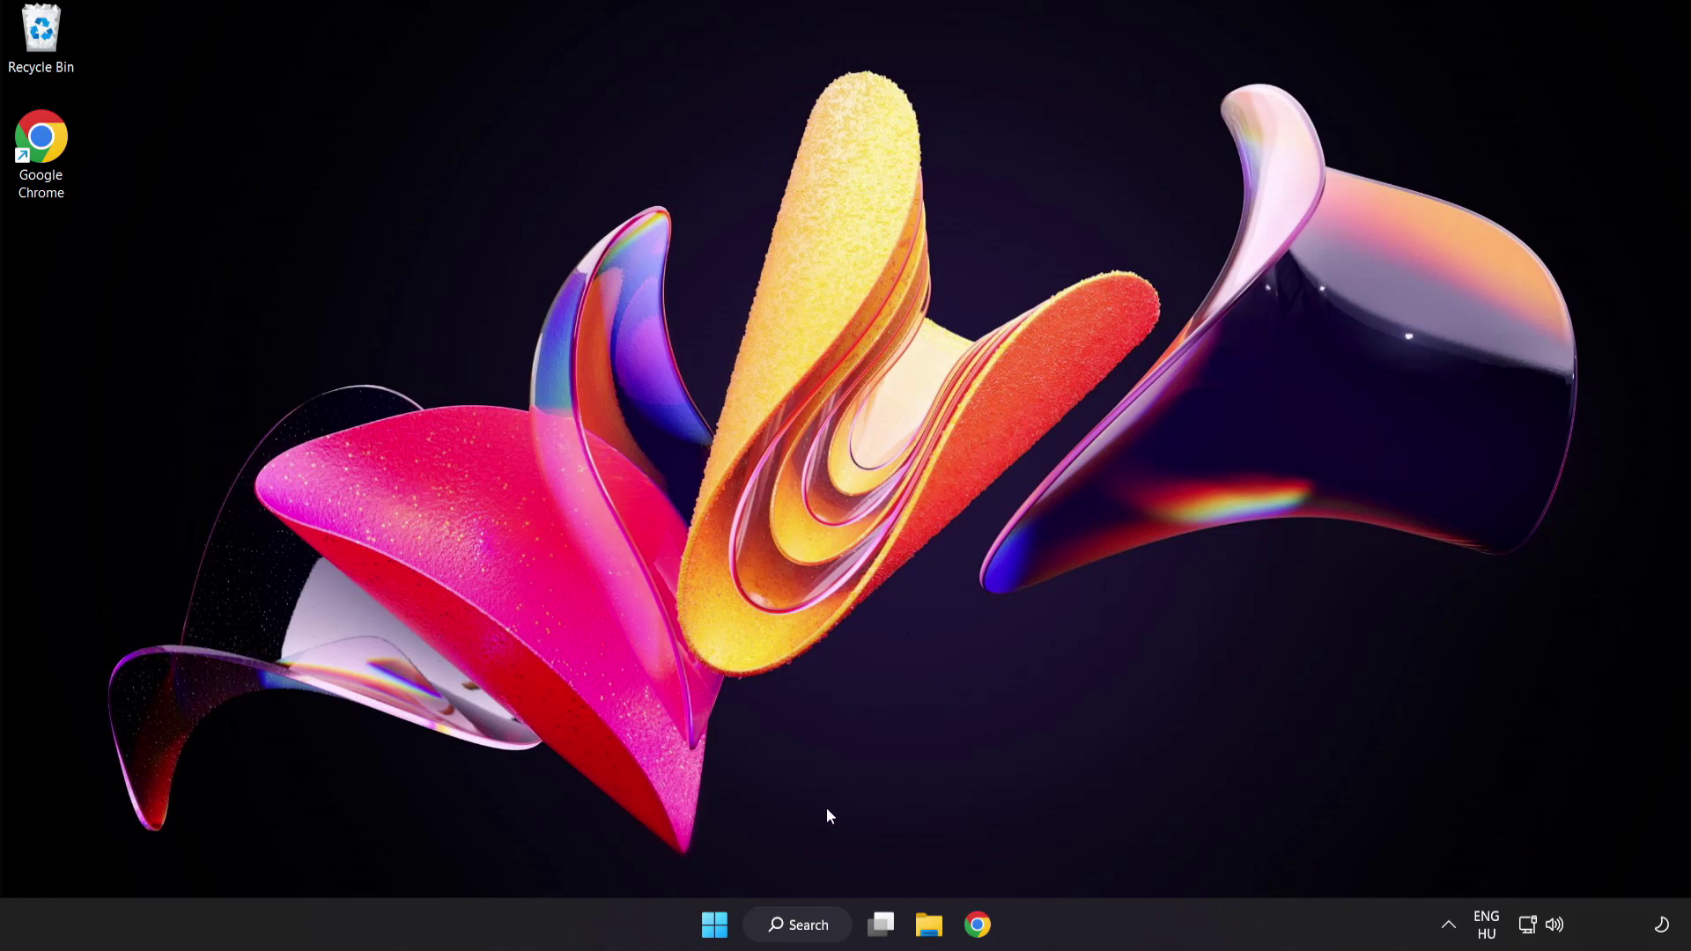
# Search 'update', run a Windows Update check for updates, then close Settings.
pyautogui.click(792, 925)
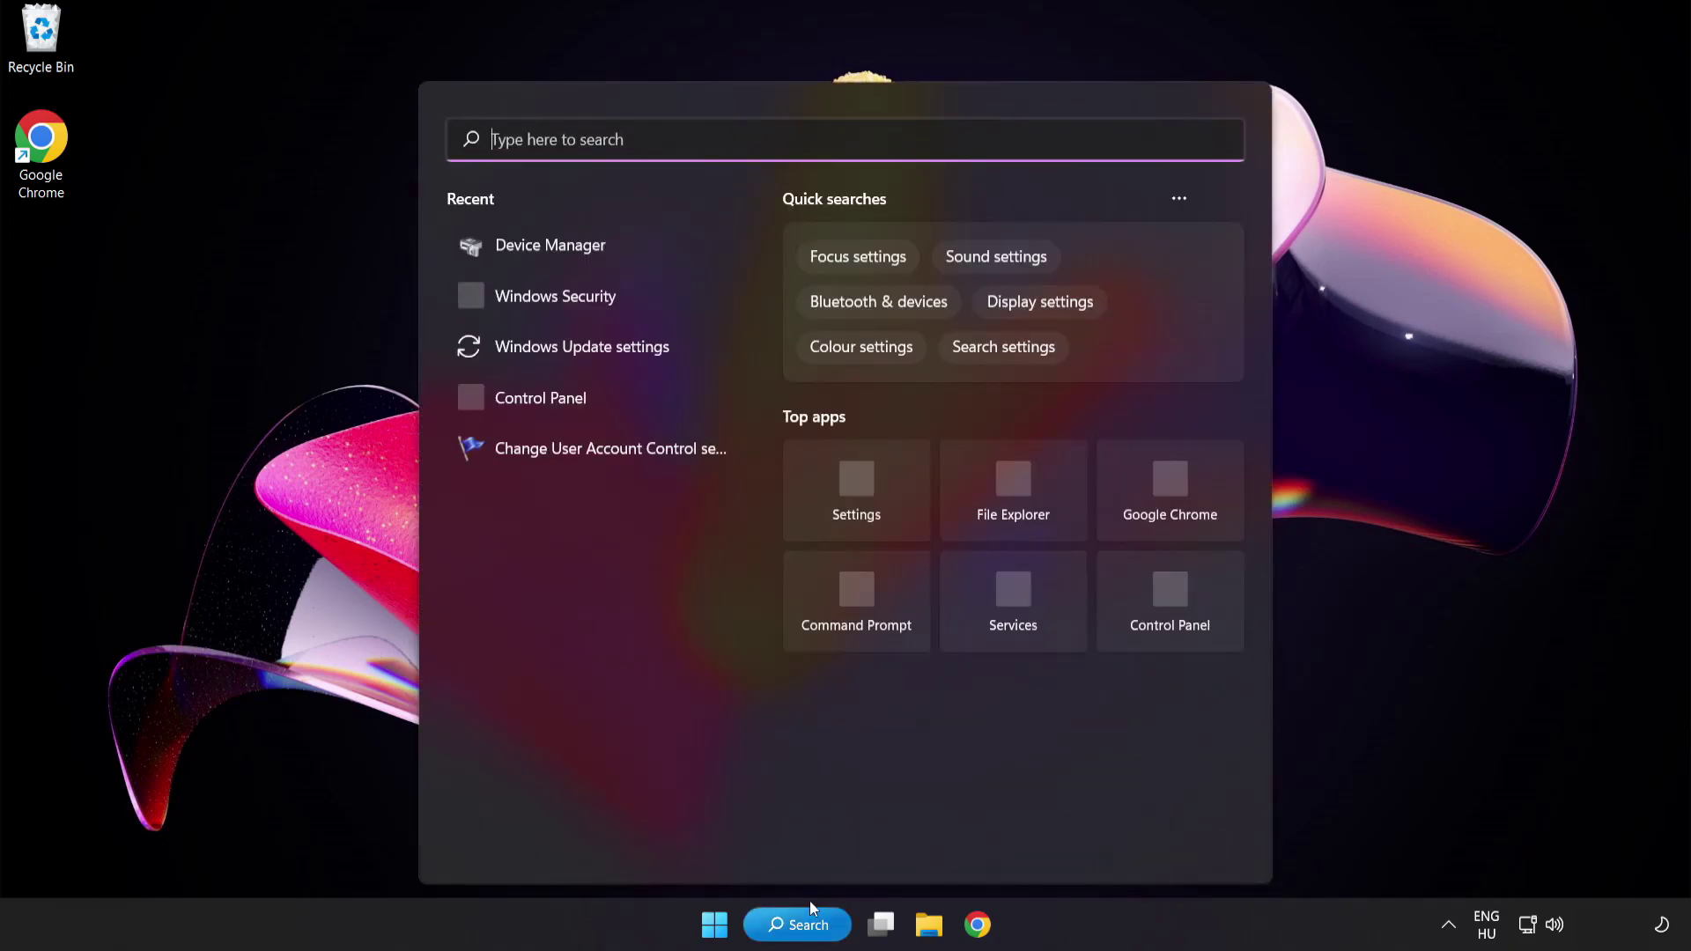
pyautogui.write('update')
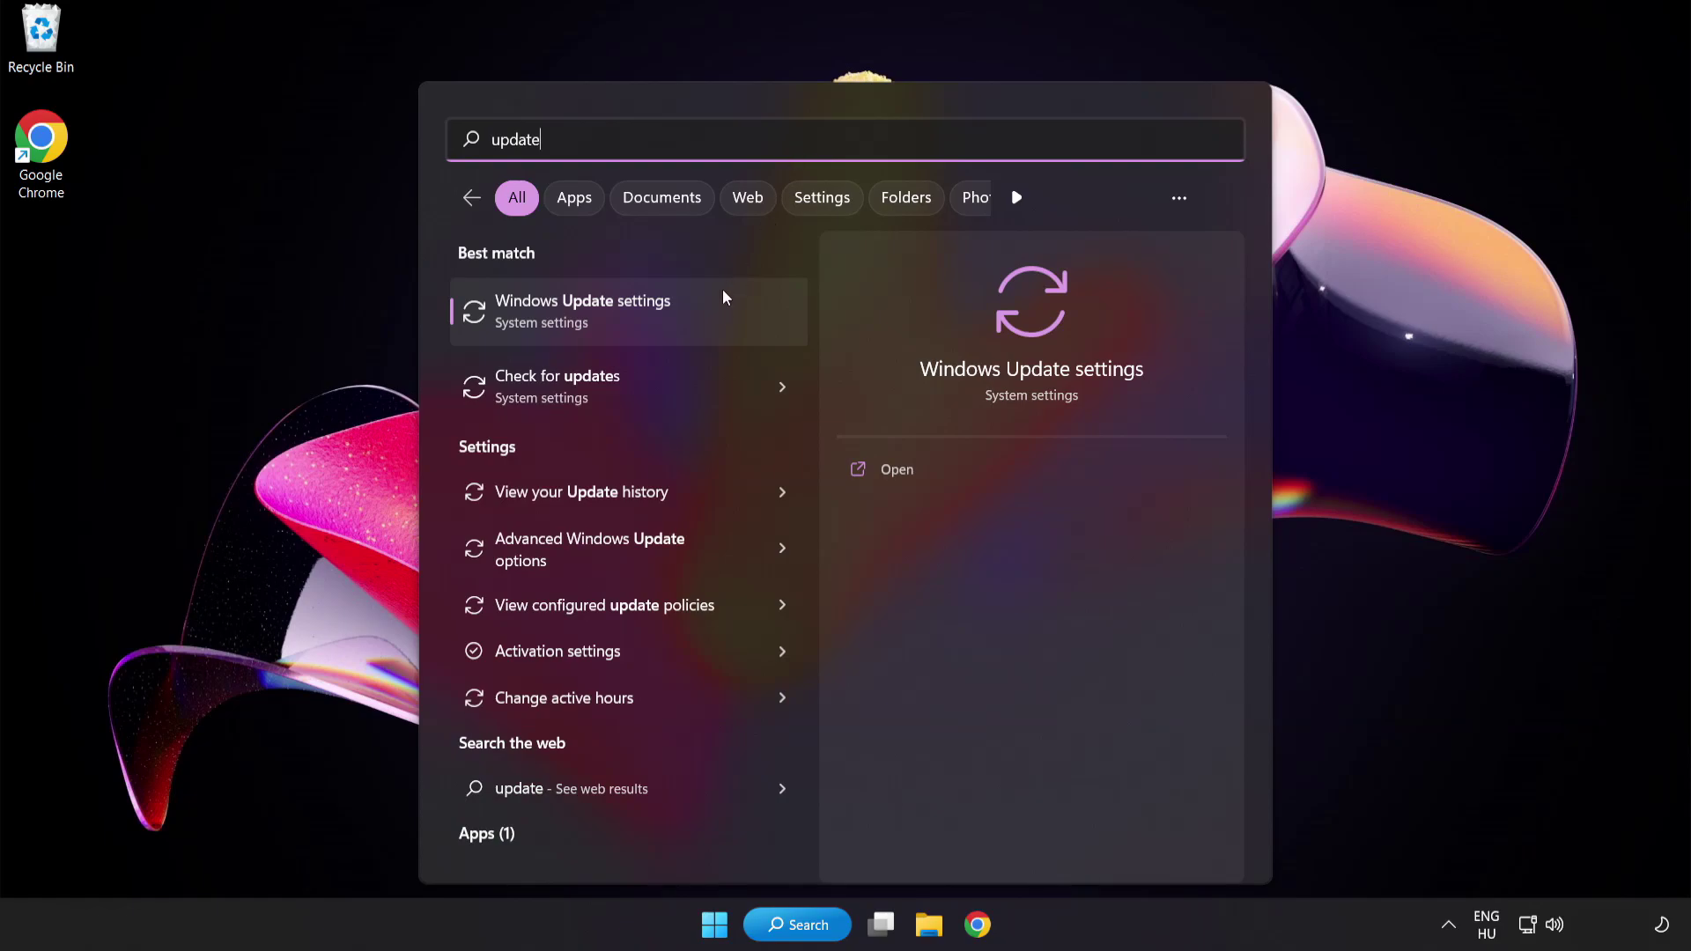
pyautogui.click(646, 321)
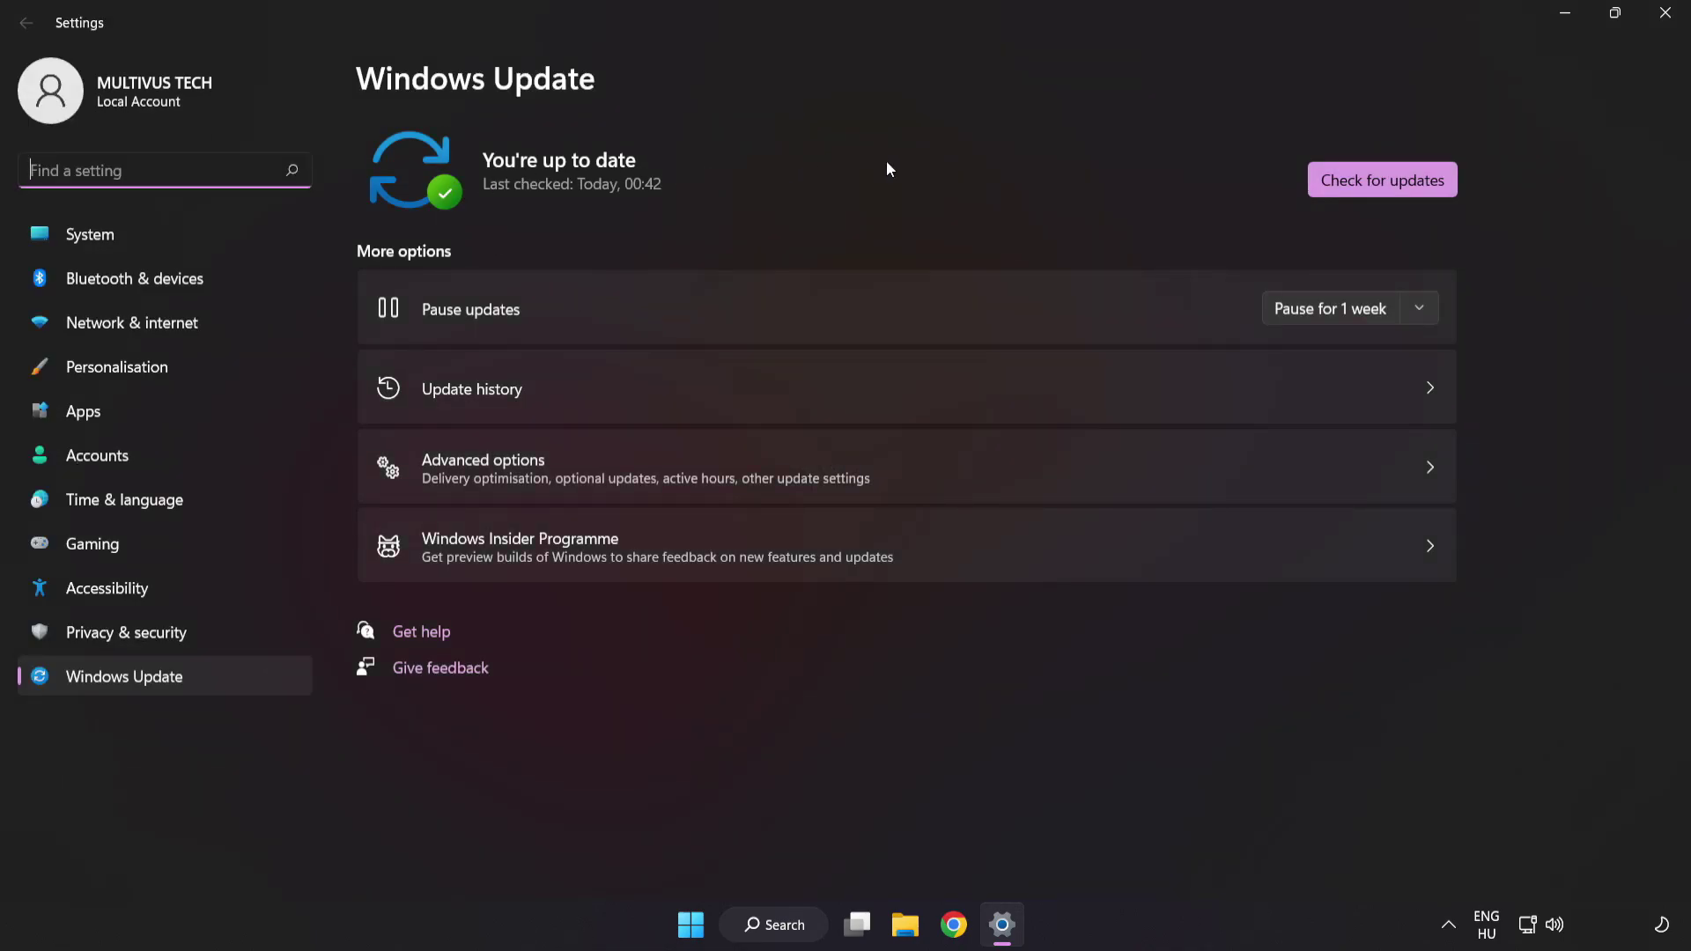
pyautogui.click(1378, 190)
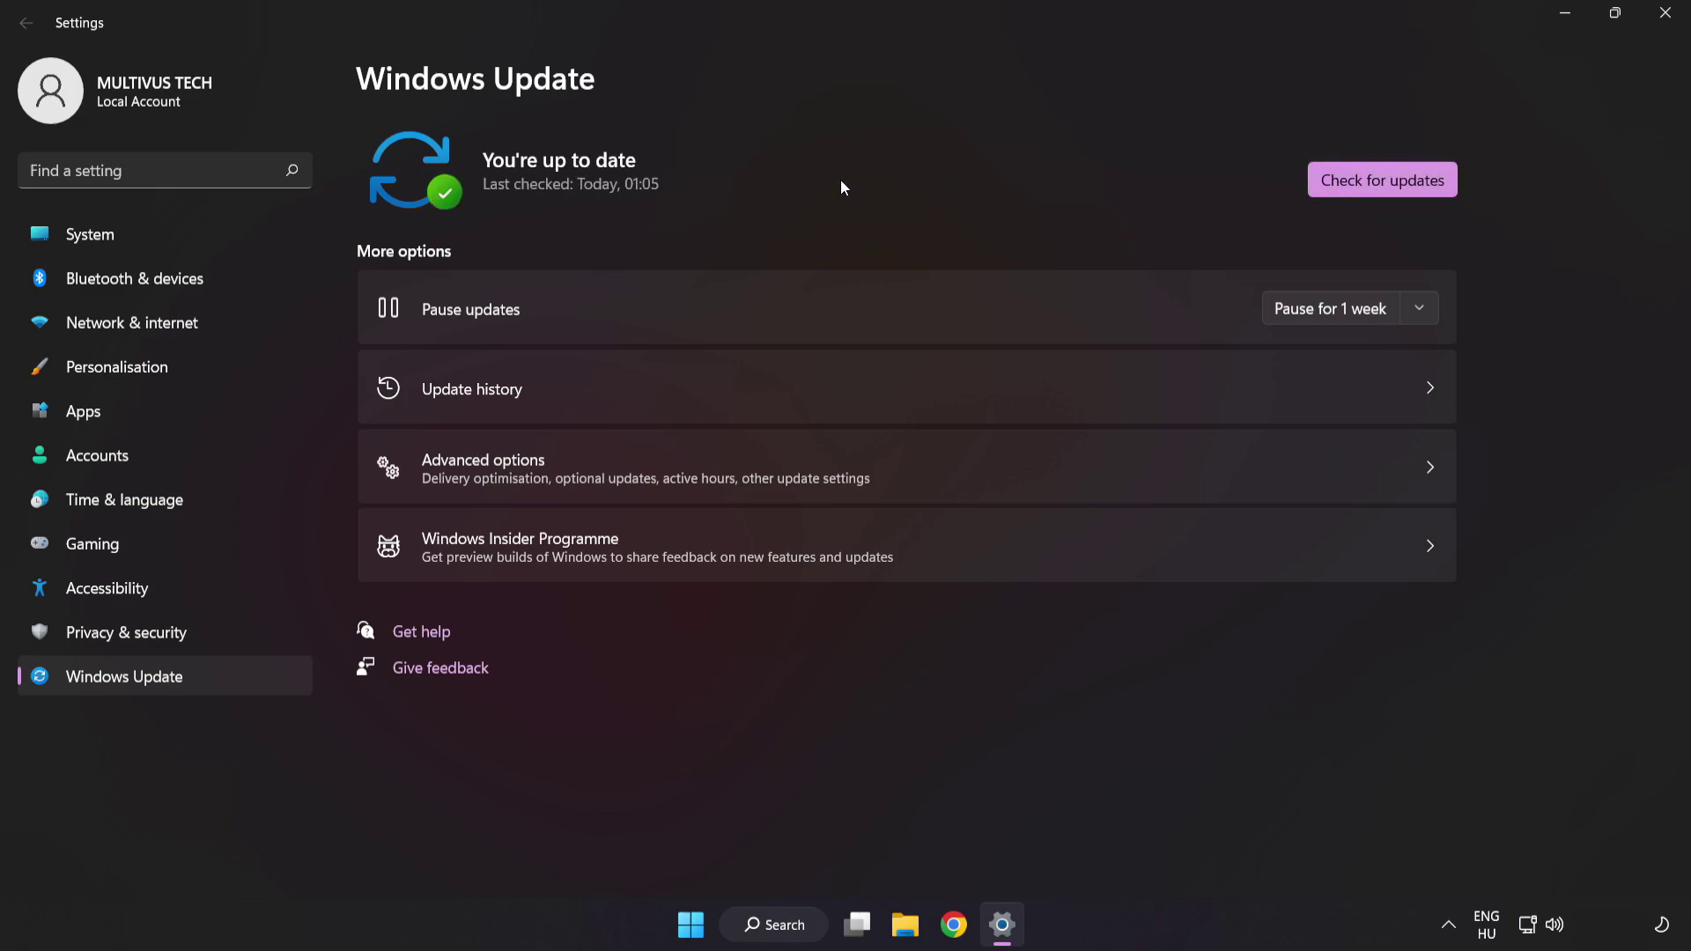
pyautogui.click(1663, 24)
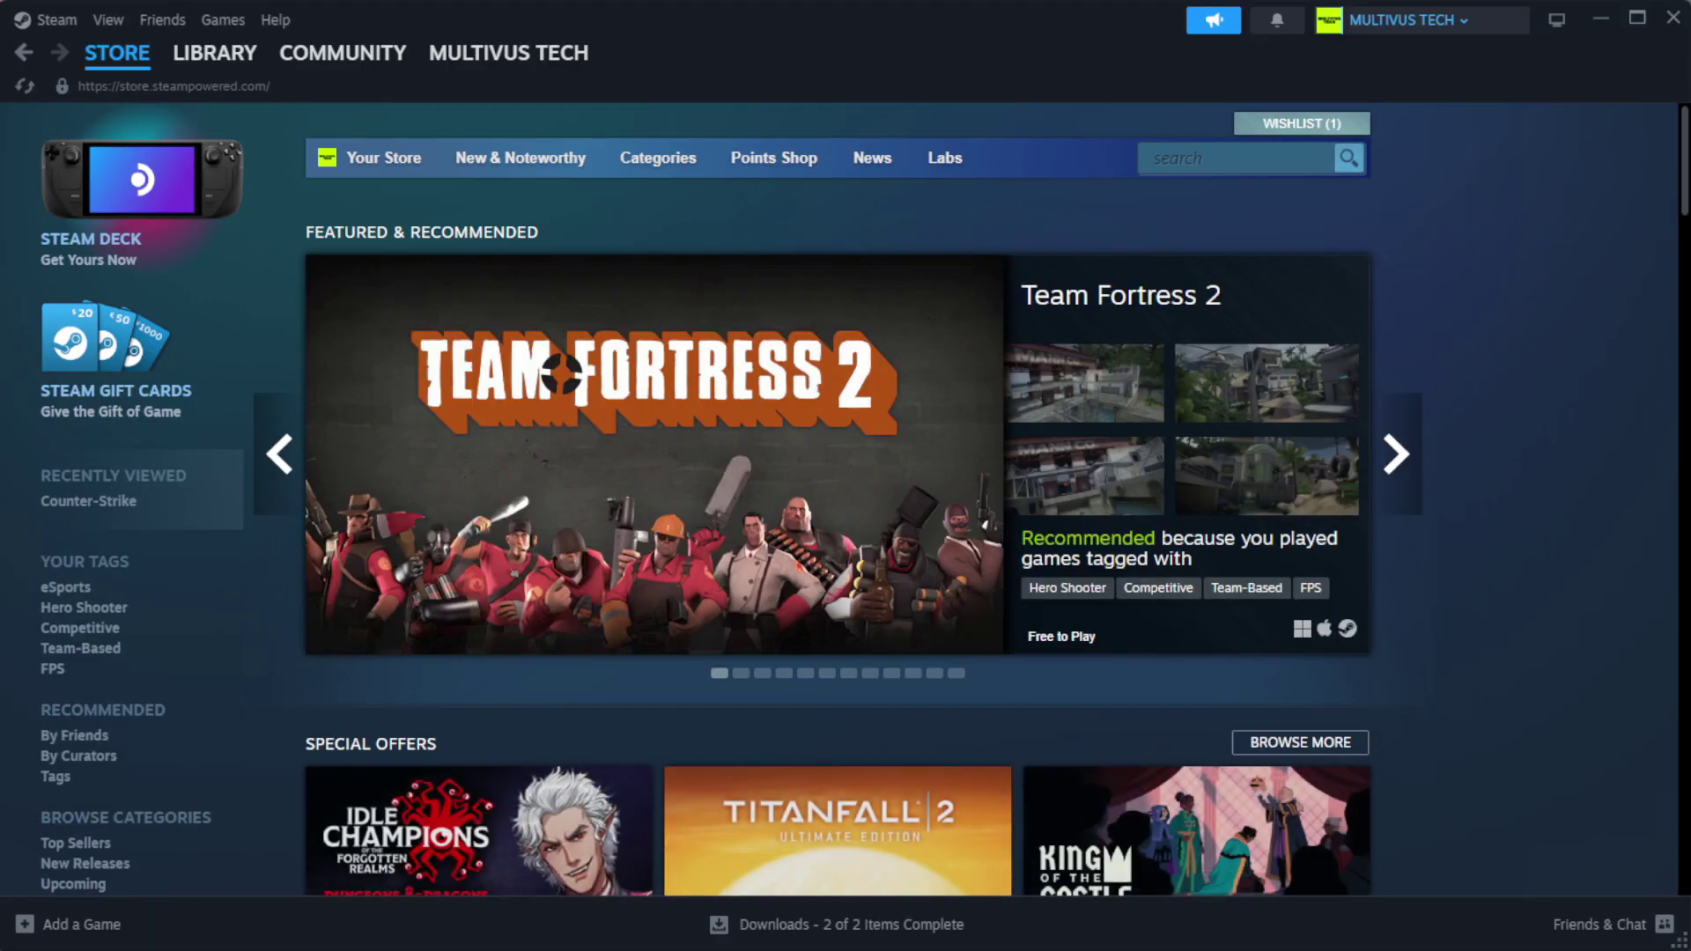
# Verify integrity of YOUR NOT WORKING GAME's files from its Steam Properties > Installed Files.
pyautogui.moveTo(242, 63)
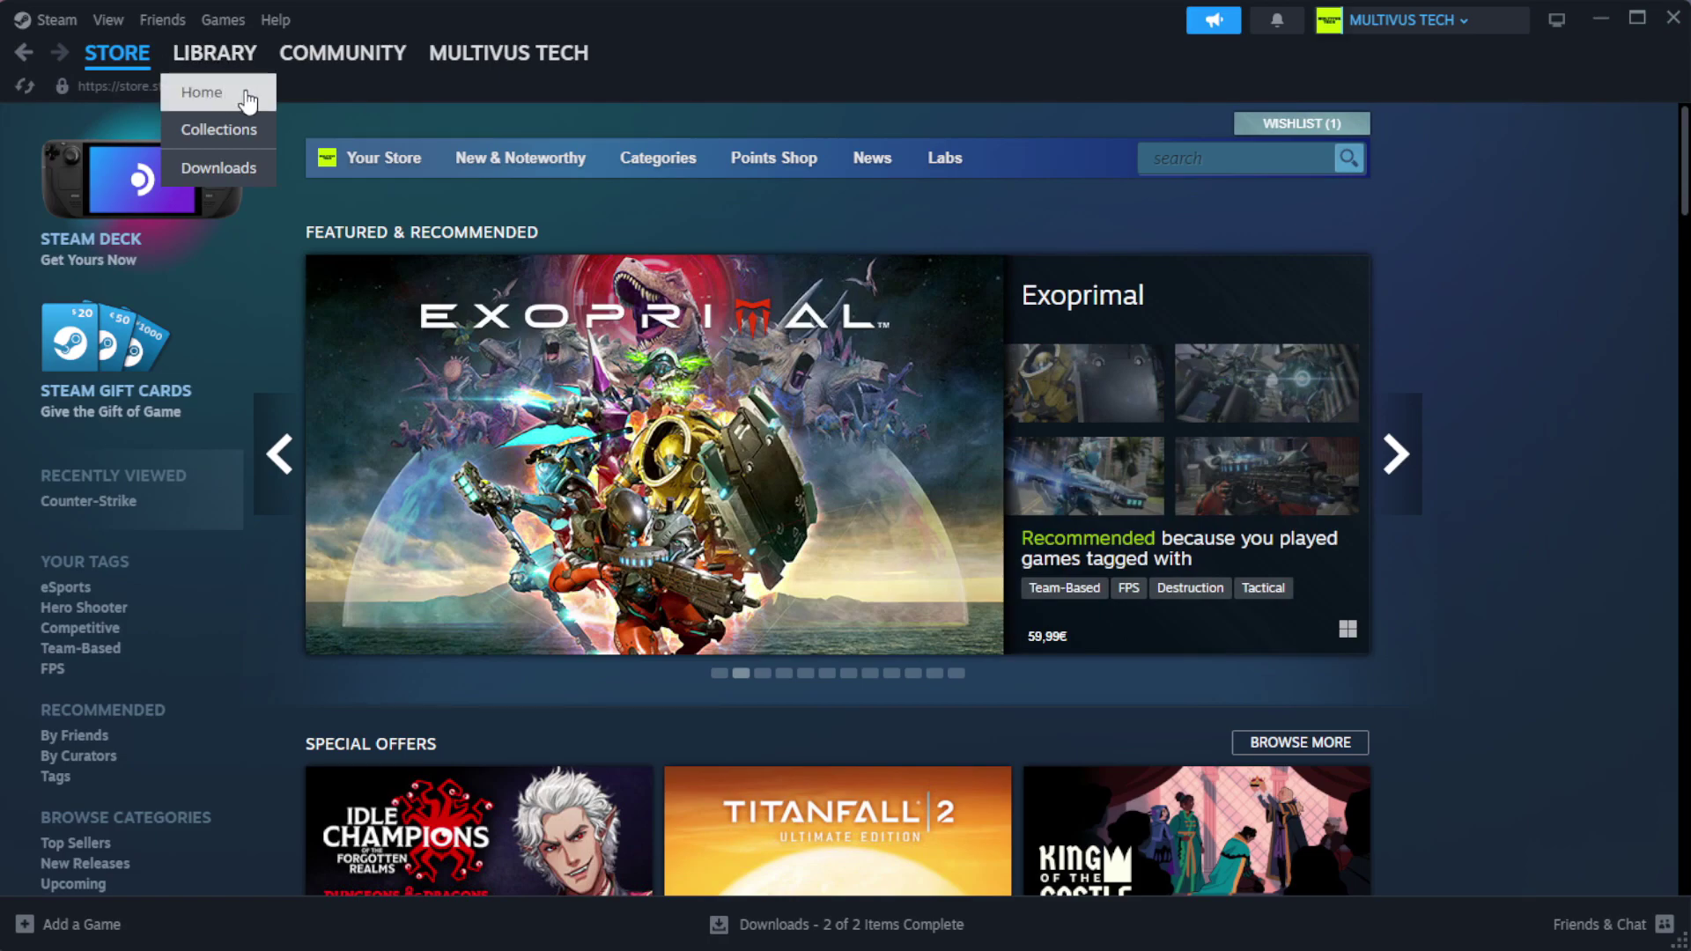
pyautogui.click(222, 93)
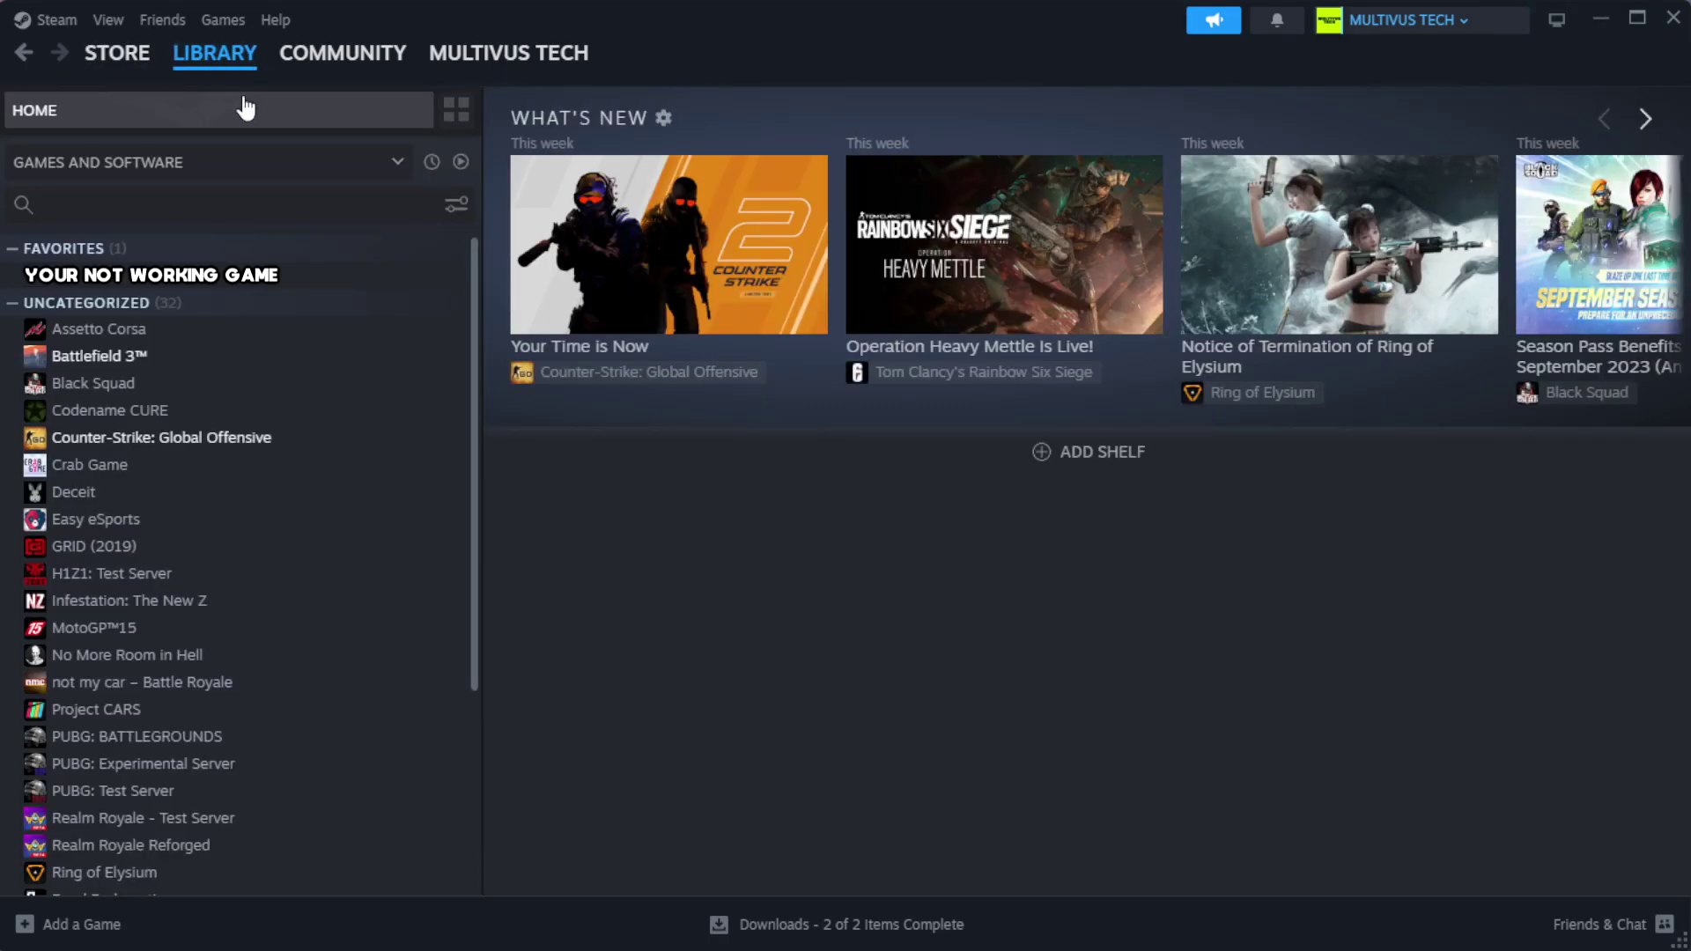
pyautogui.rightClick(416, 279)
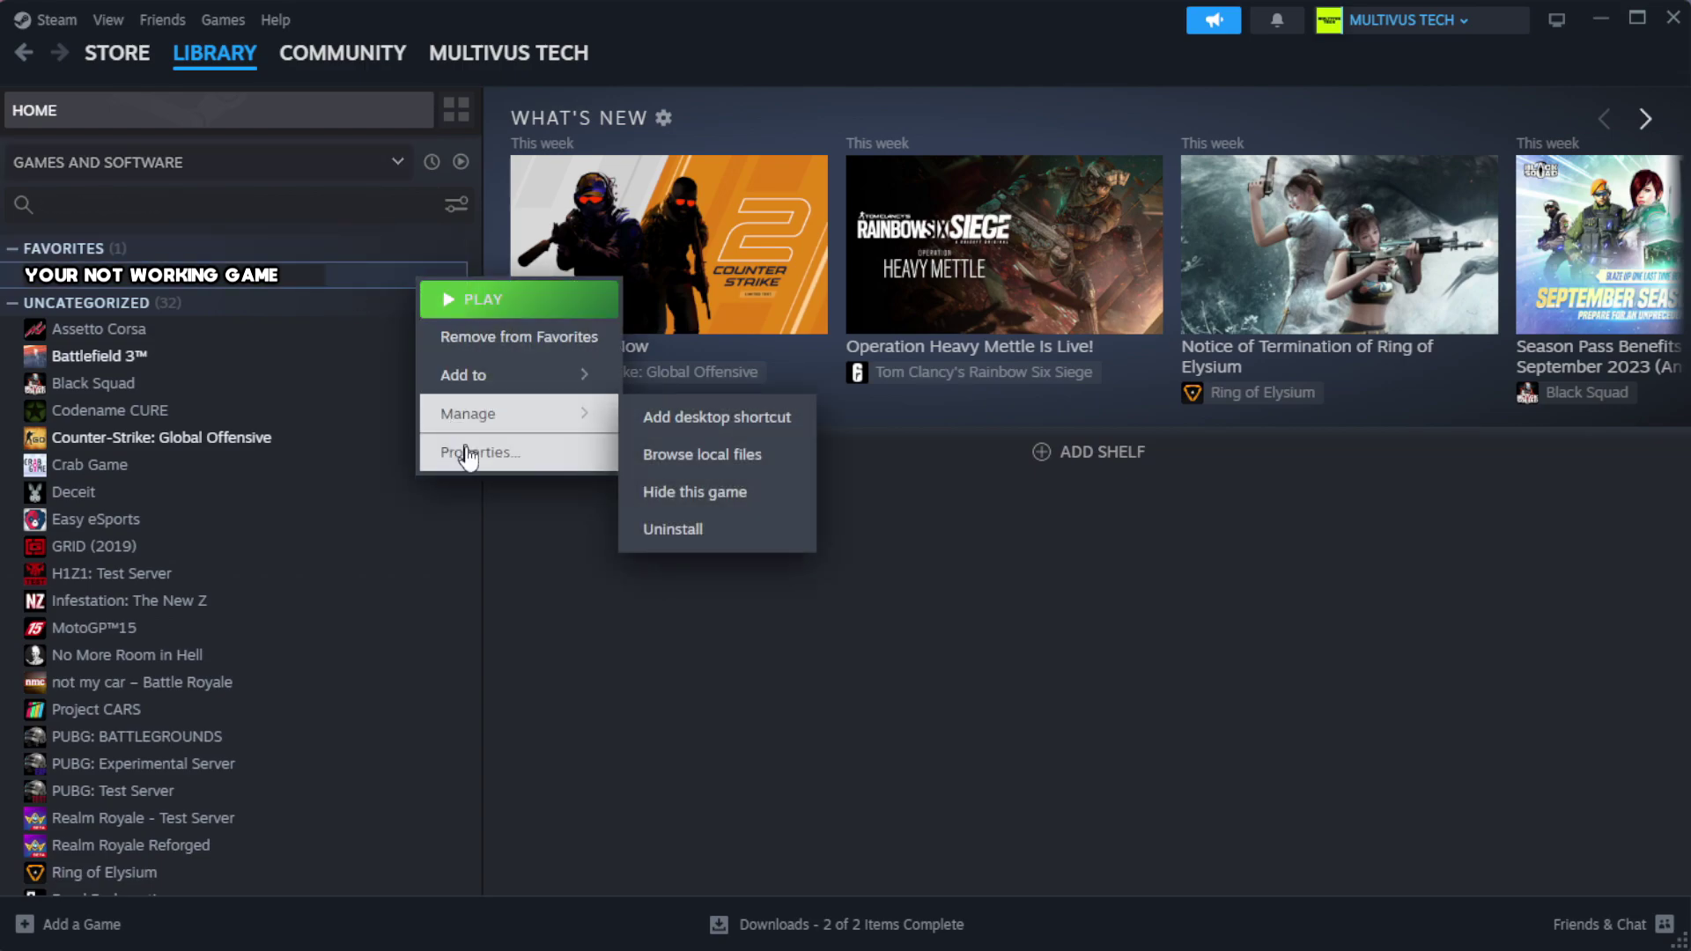
pyautogui.click(532, 458)
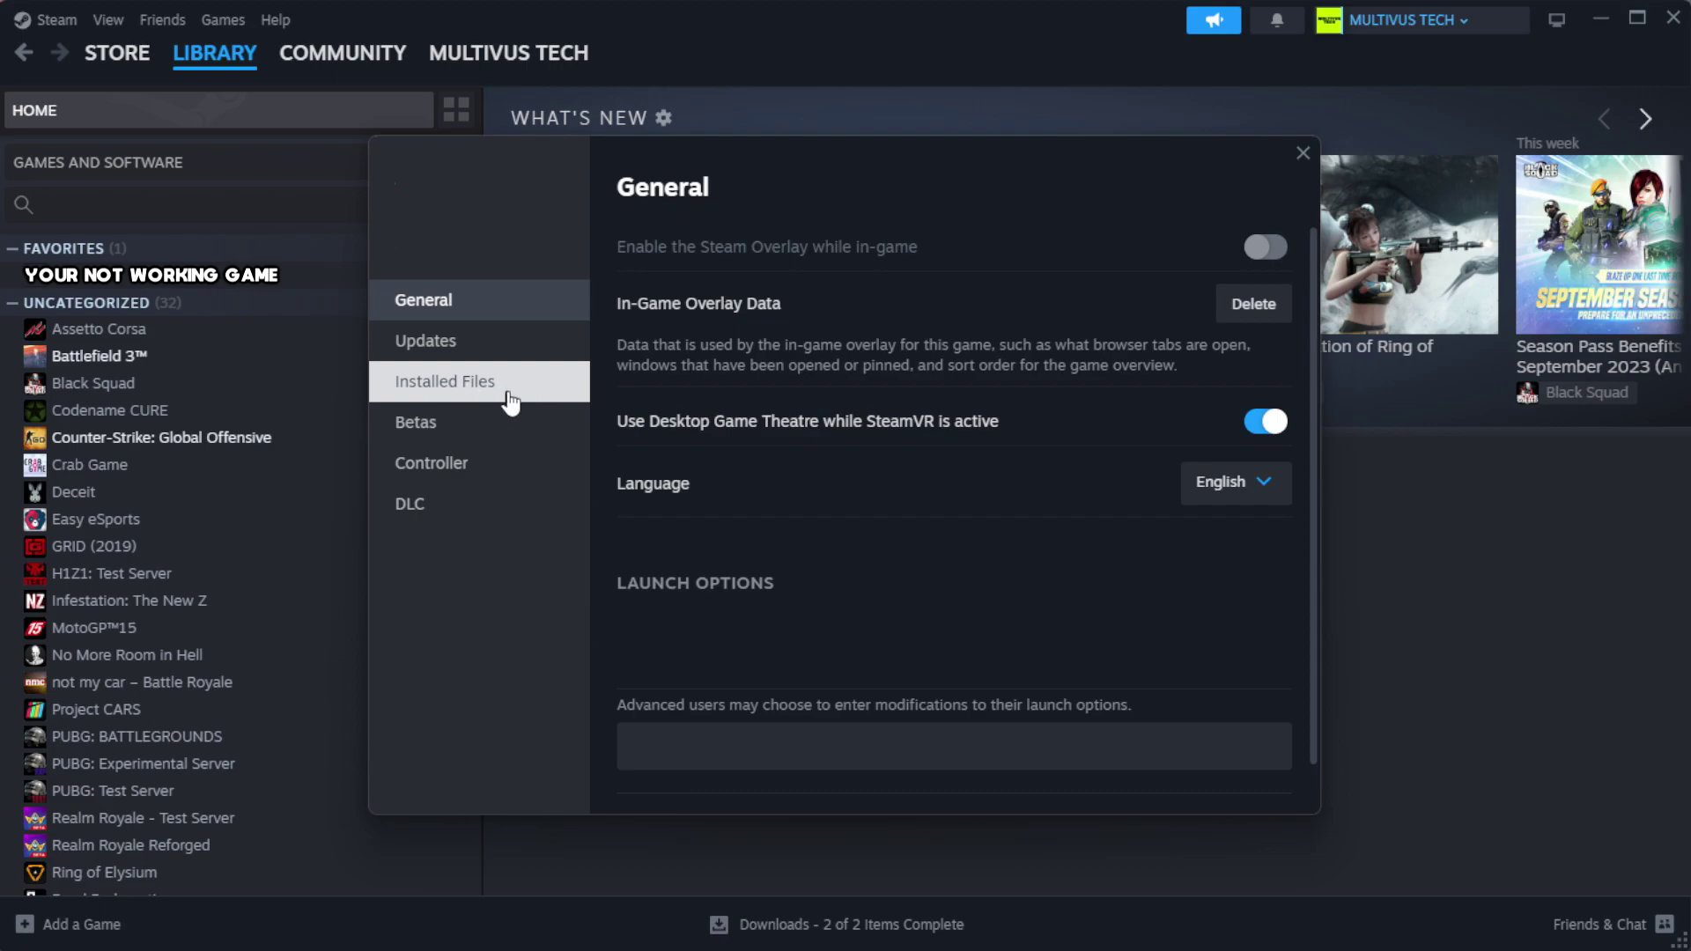
pyautogui.click(556, 401)
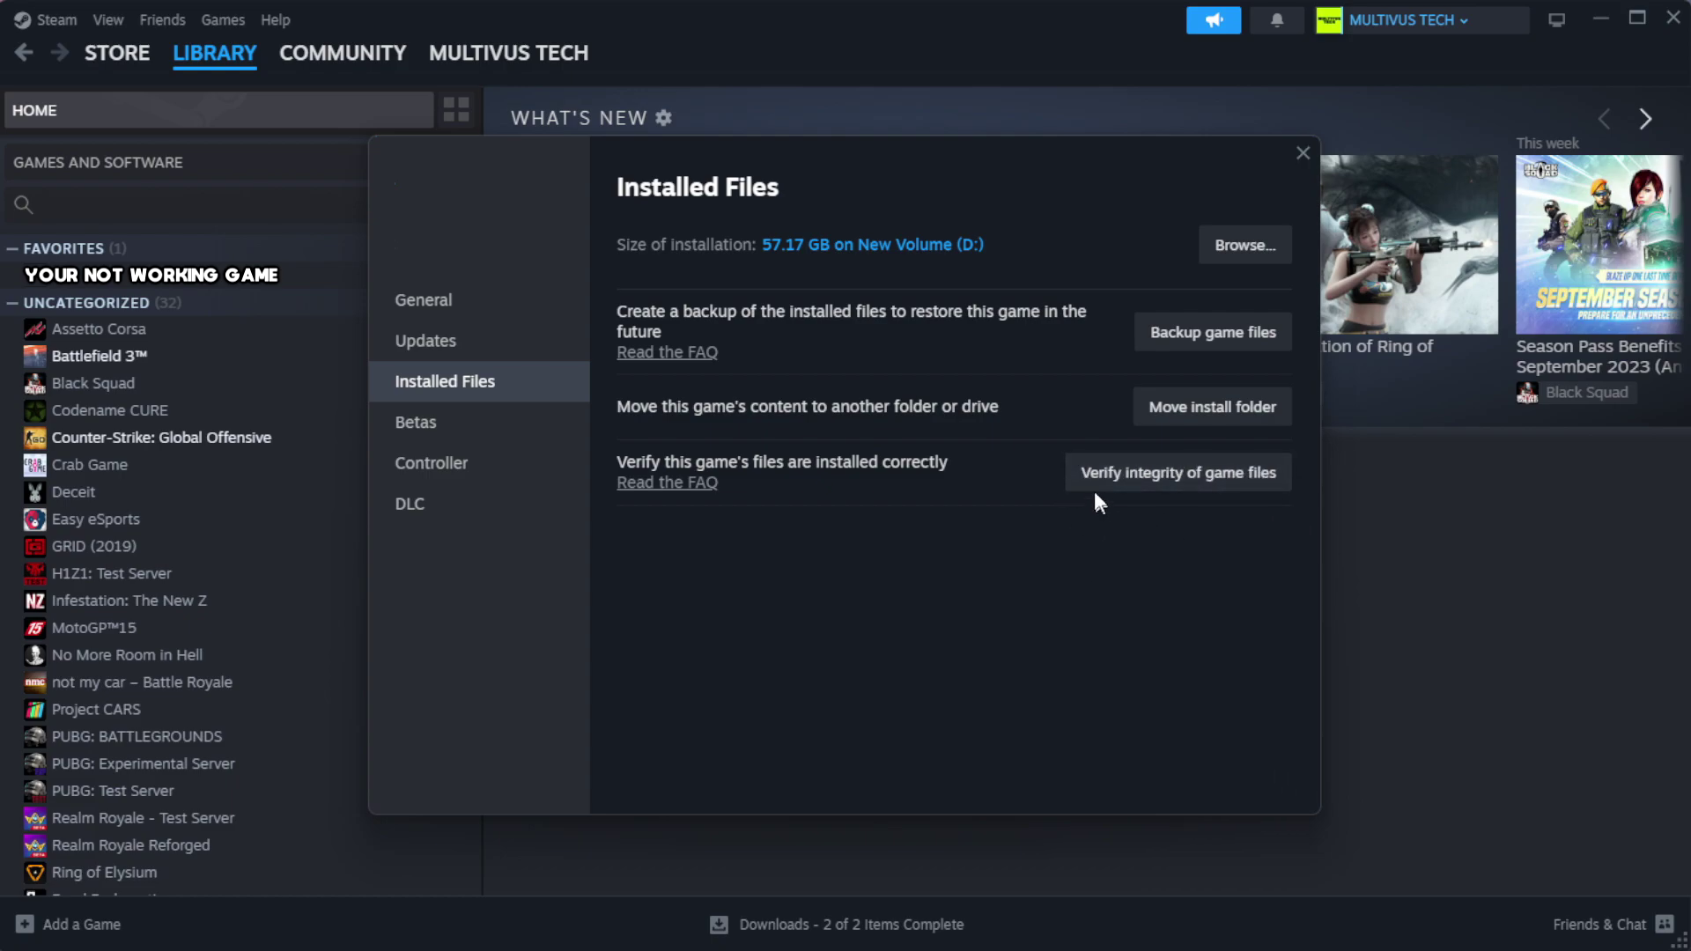
pyautogui.click(1189, 489)
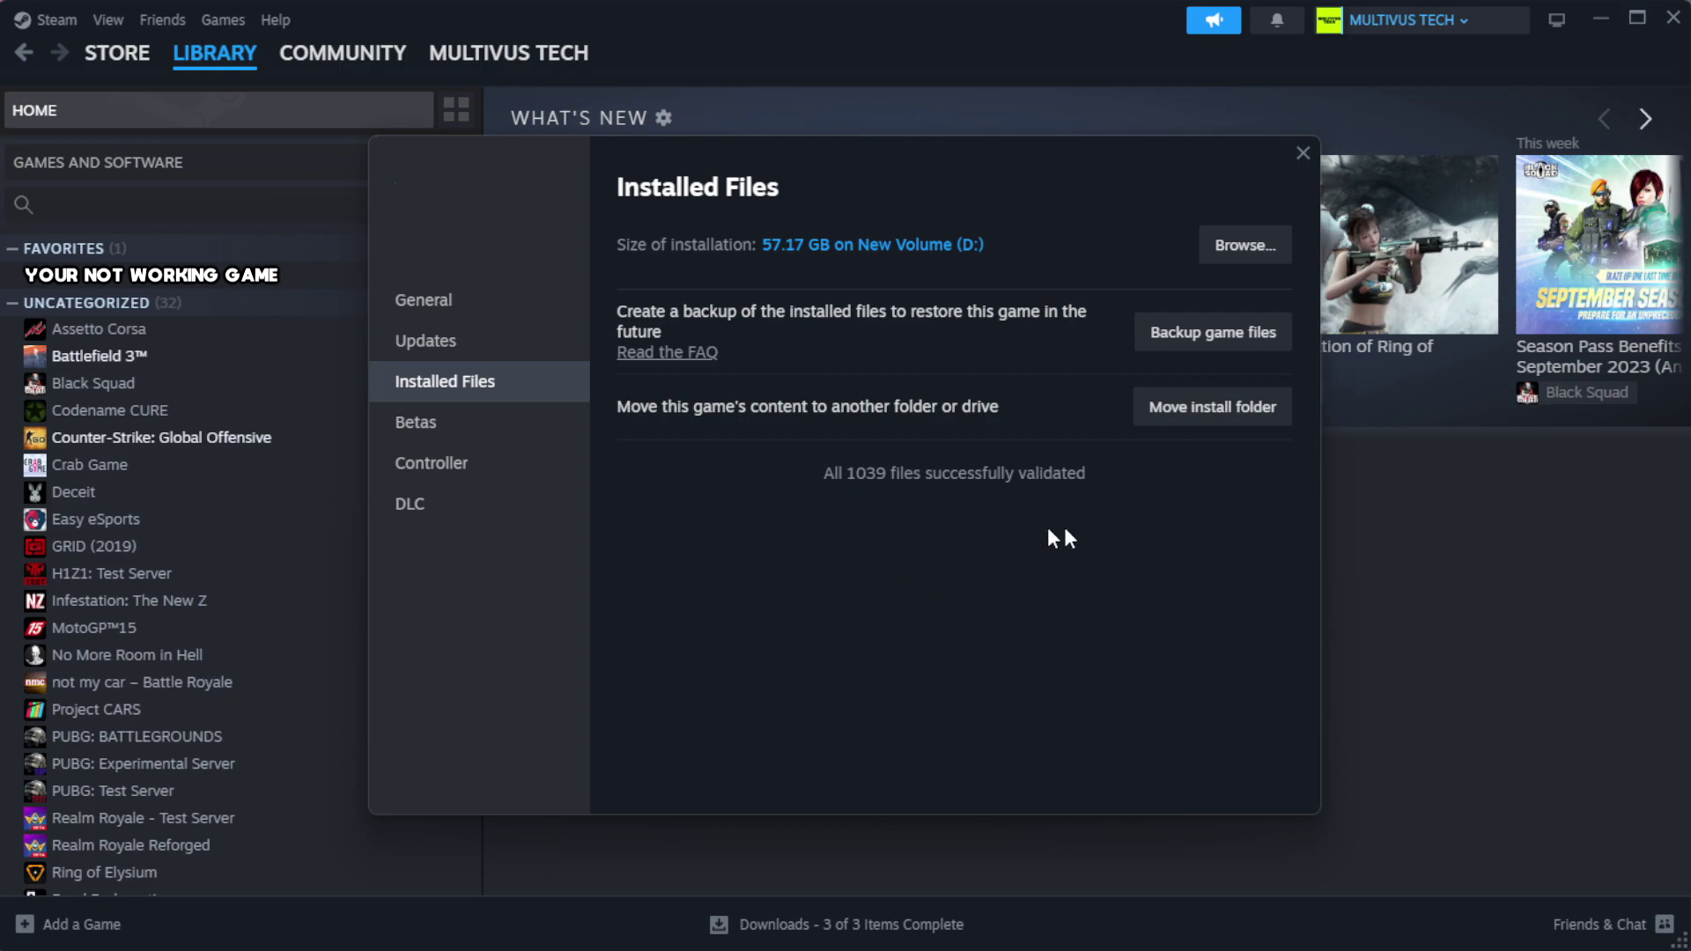
# Open the properties of the YOUR NOT WORKING GAME shortcut from its install folder.
pyautogui.click(1242, 248)
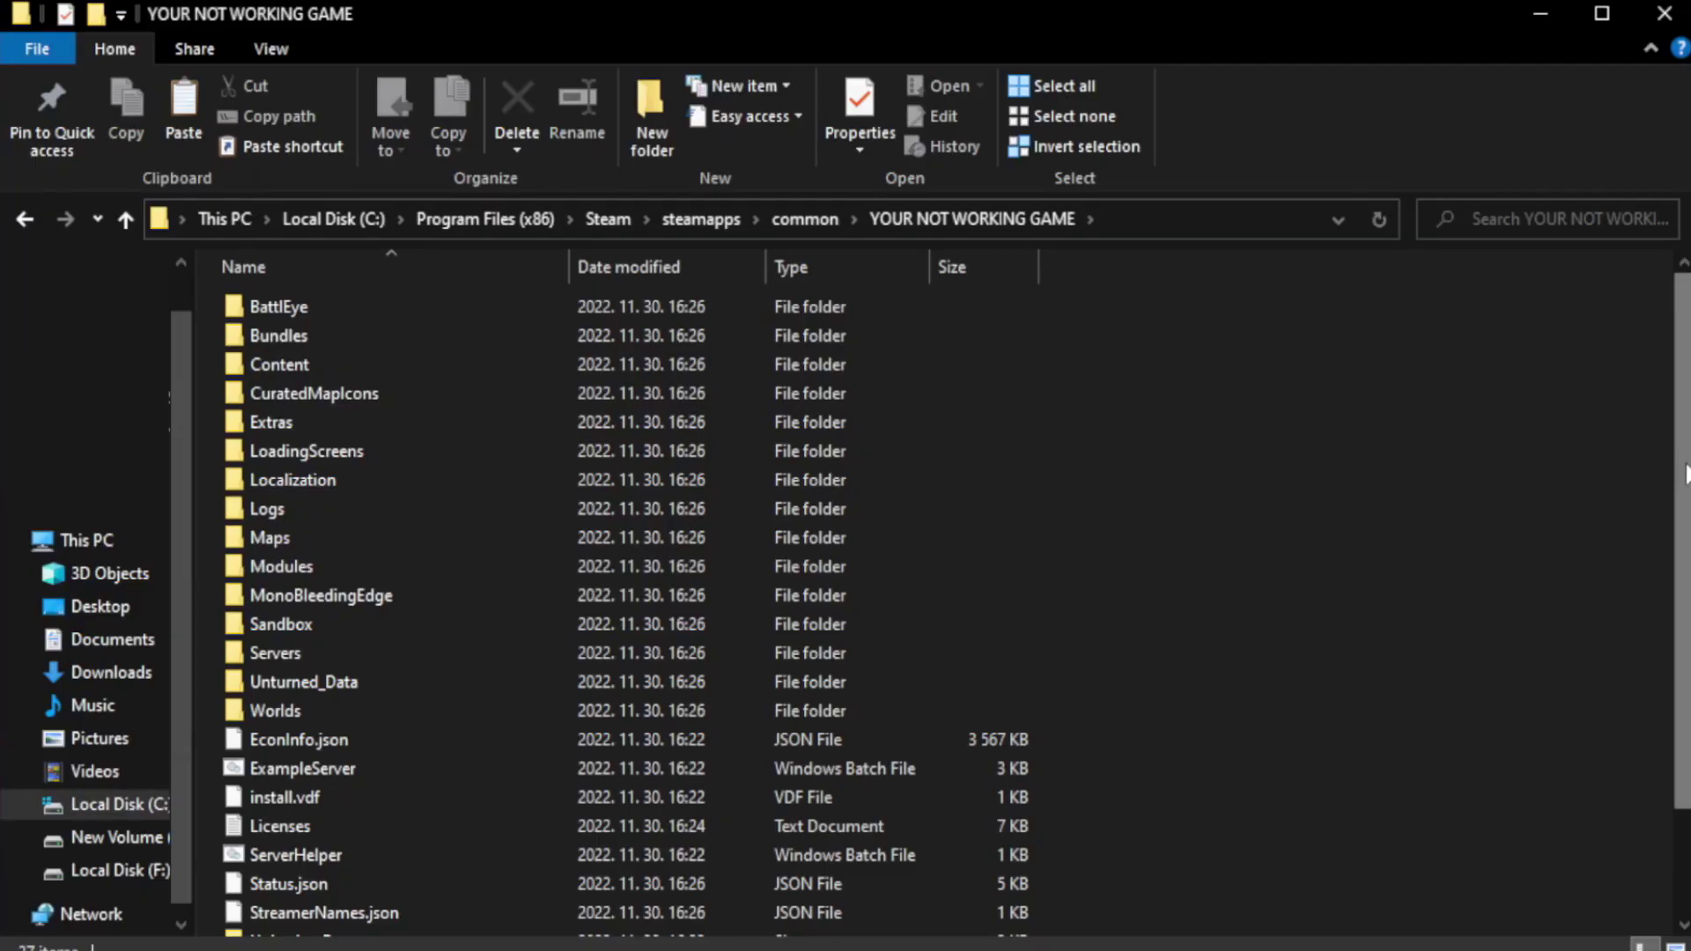
pyautogui.moveTo(1682, 527); pyautogui.dragTo(1687, 631)
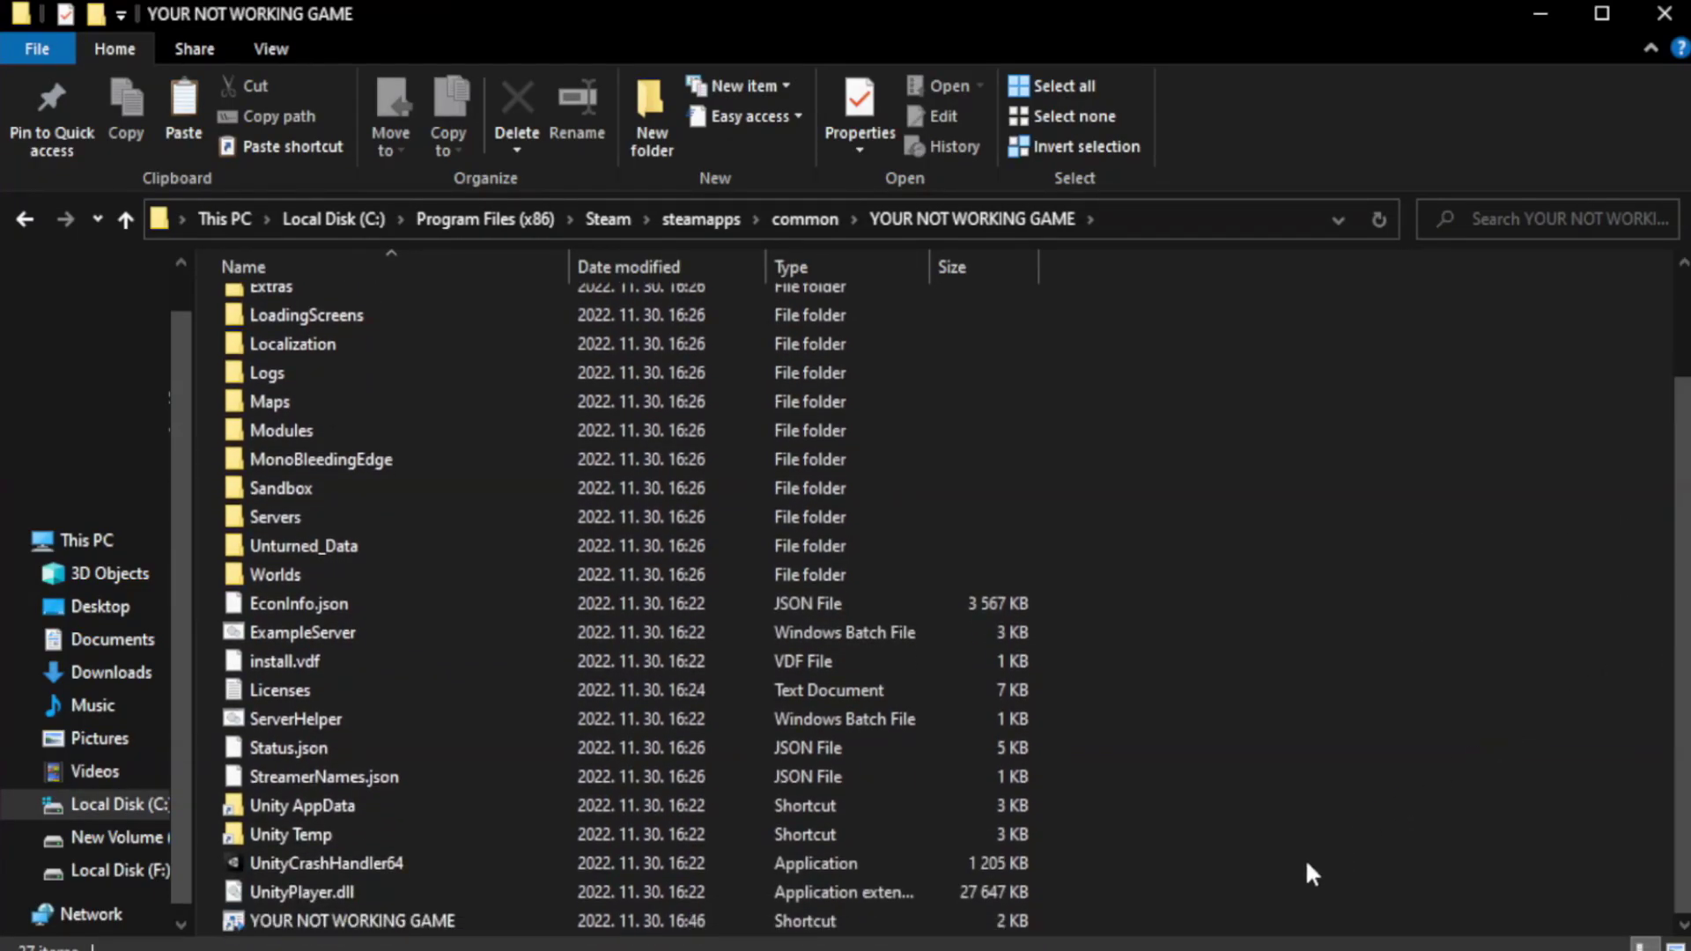
pyautogui.click(581, 921)
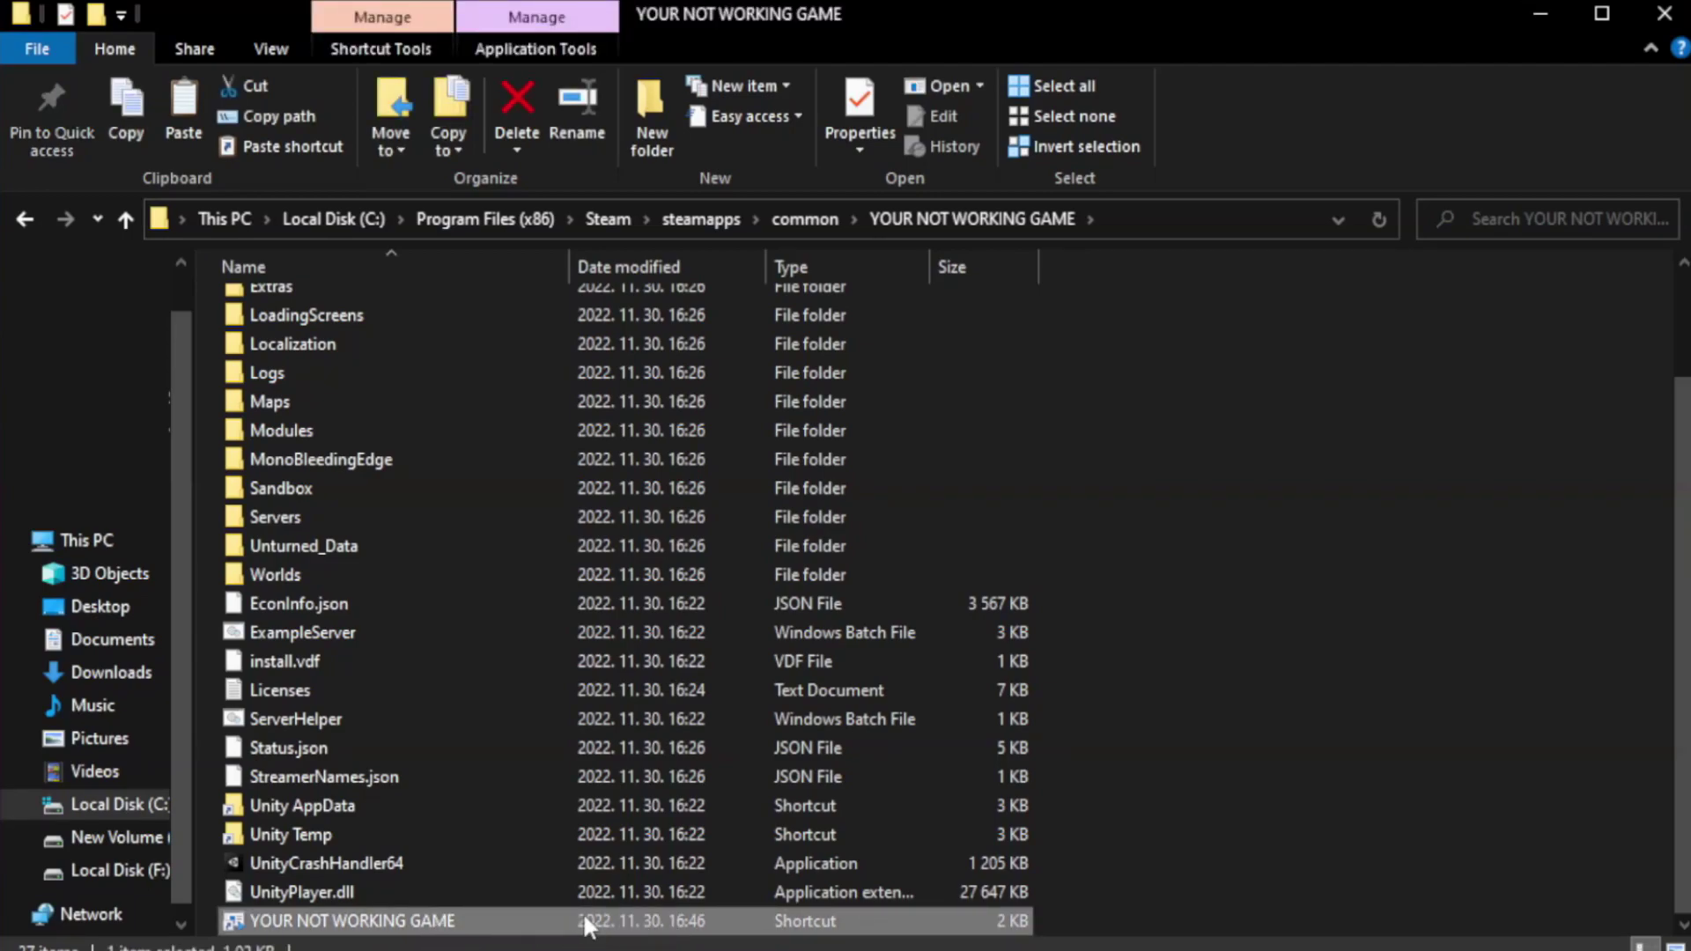
pyautogui.rightClick(566, 922)
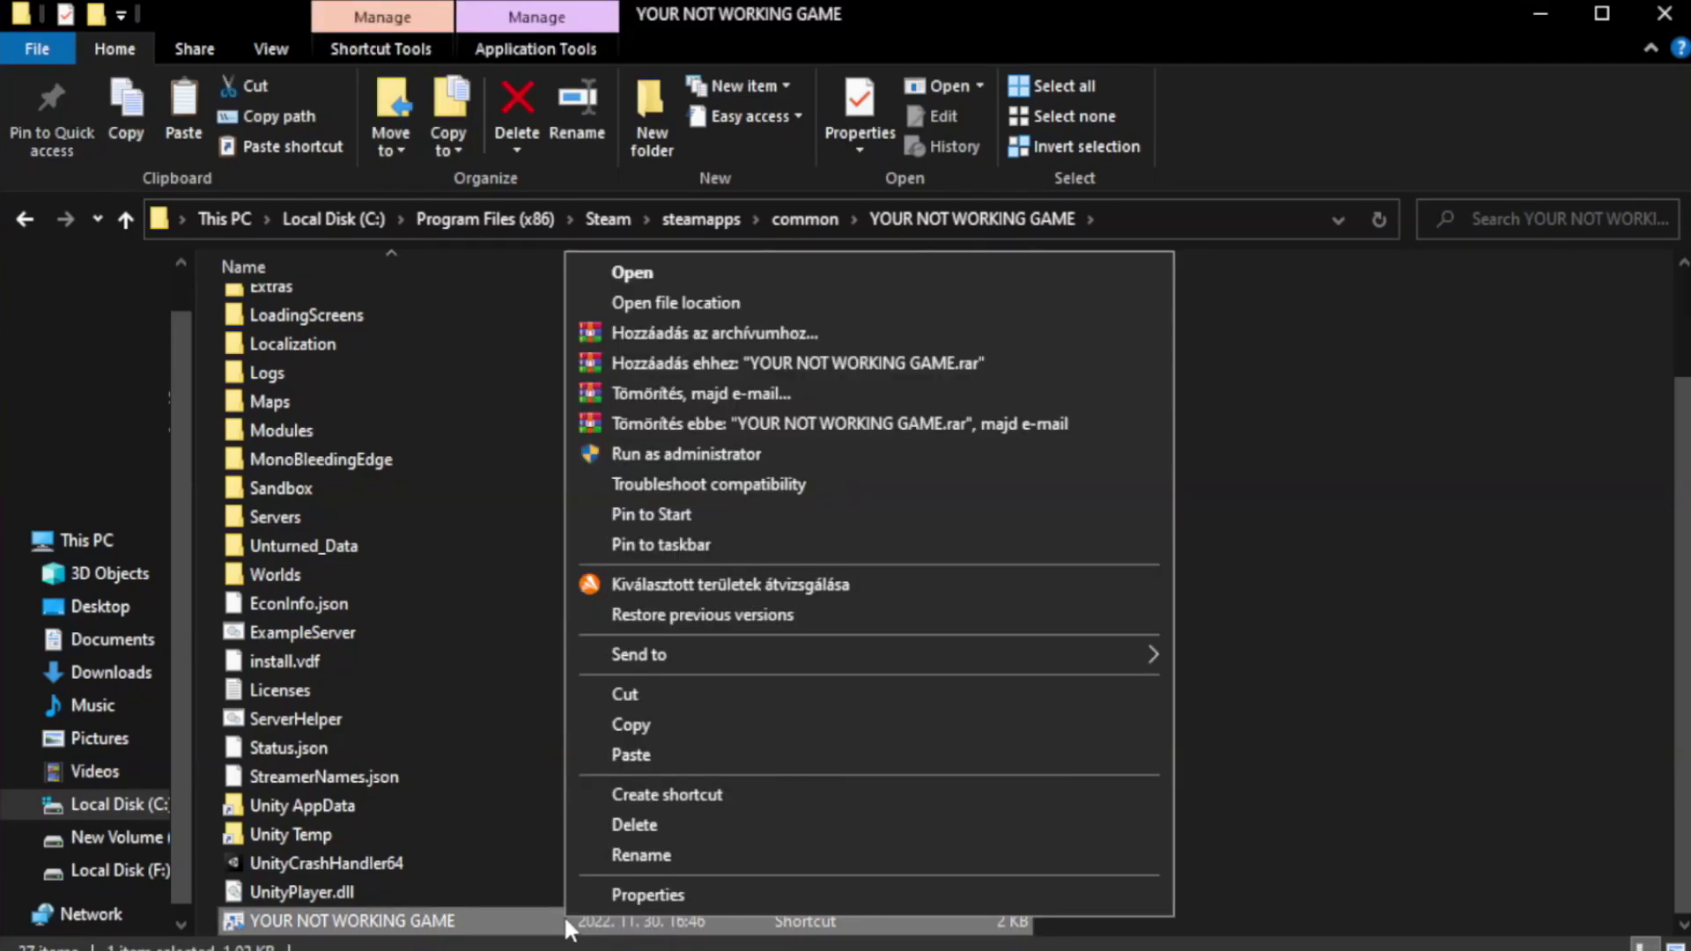
pyautogui.click(861, 891)
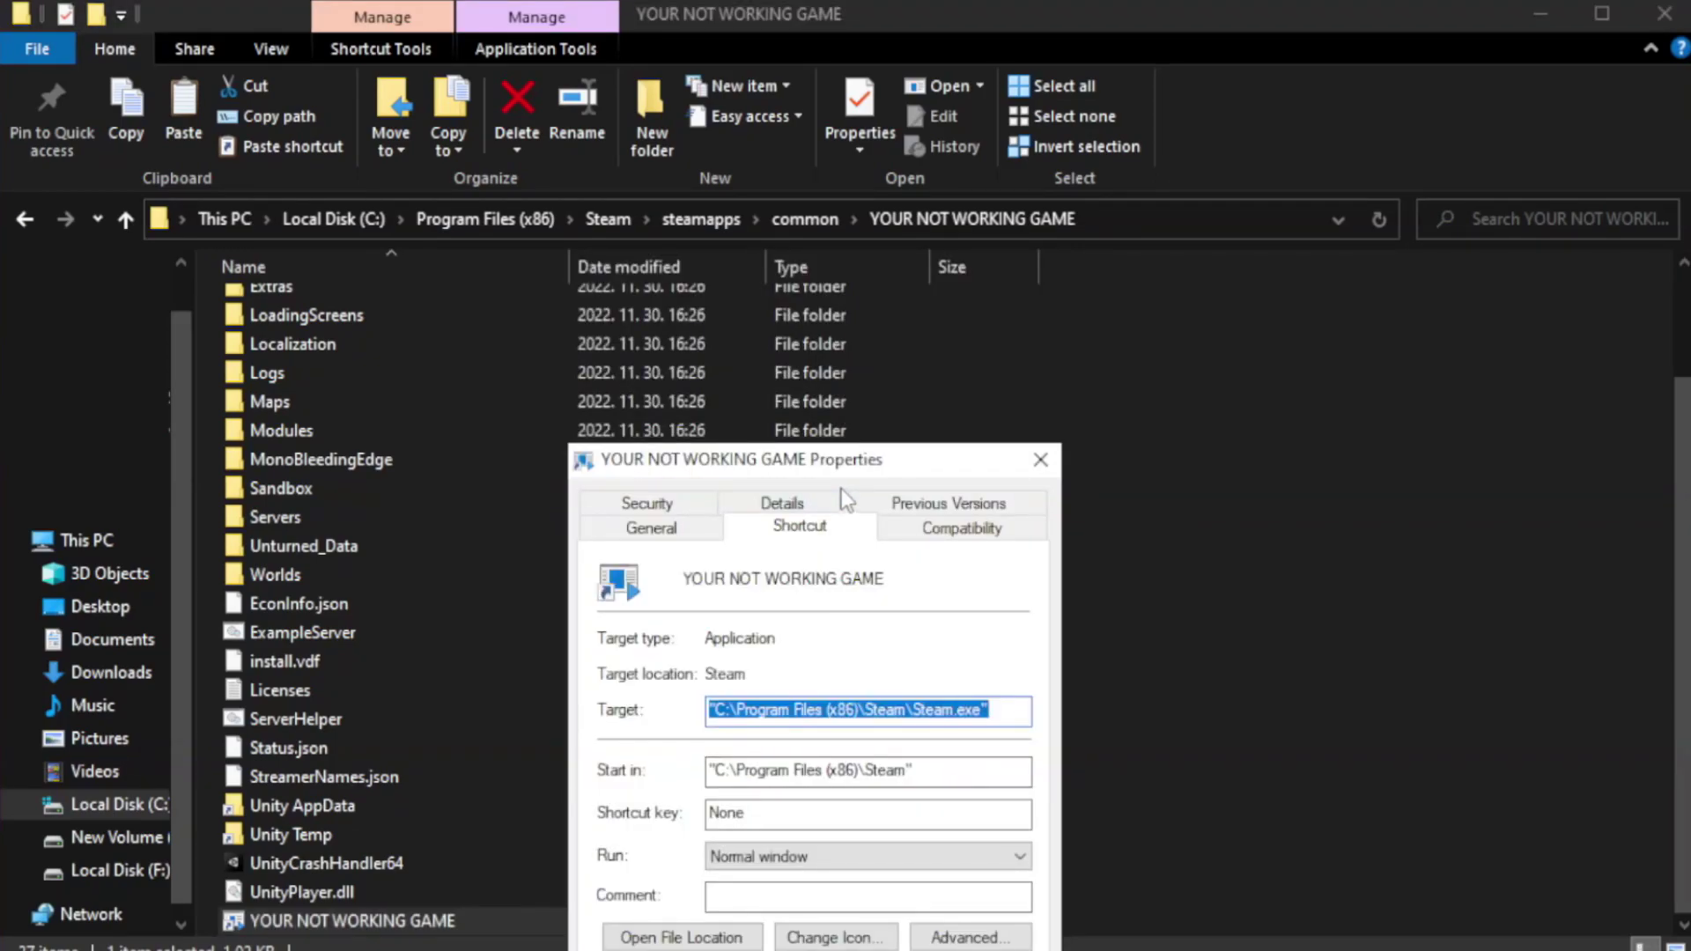
pyautogui.moveTo(852, 469); pyautogui.dragTo(849, 172)
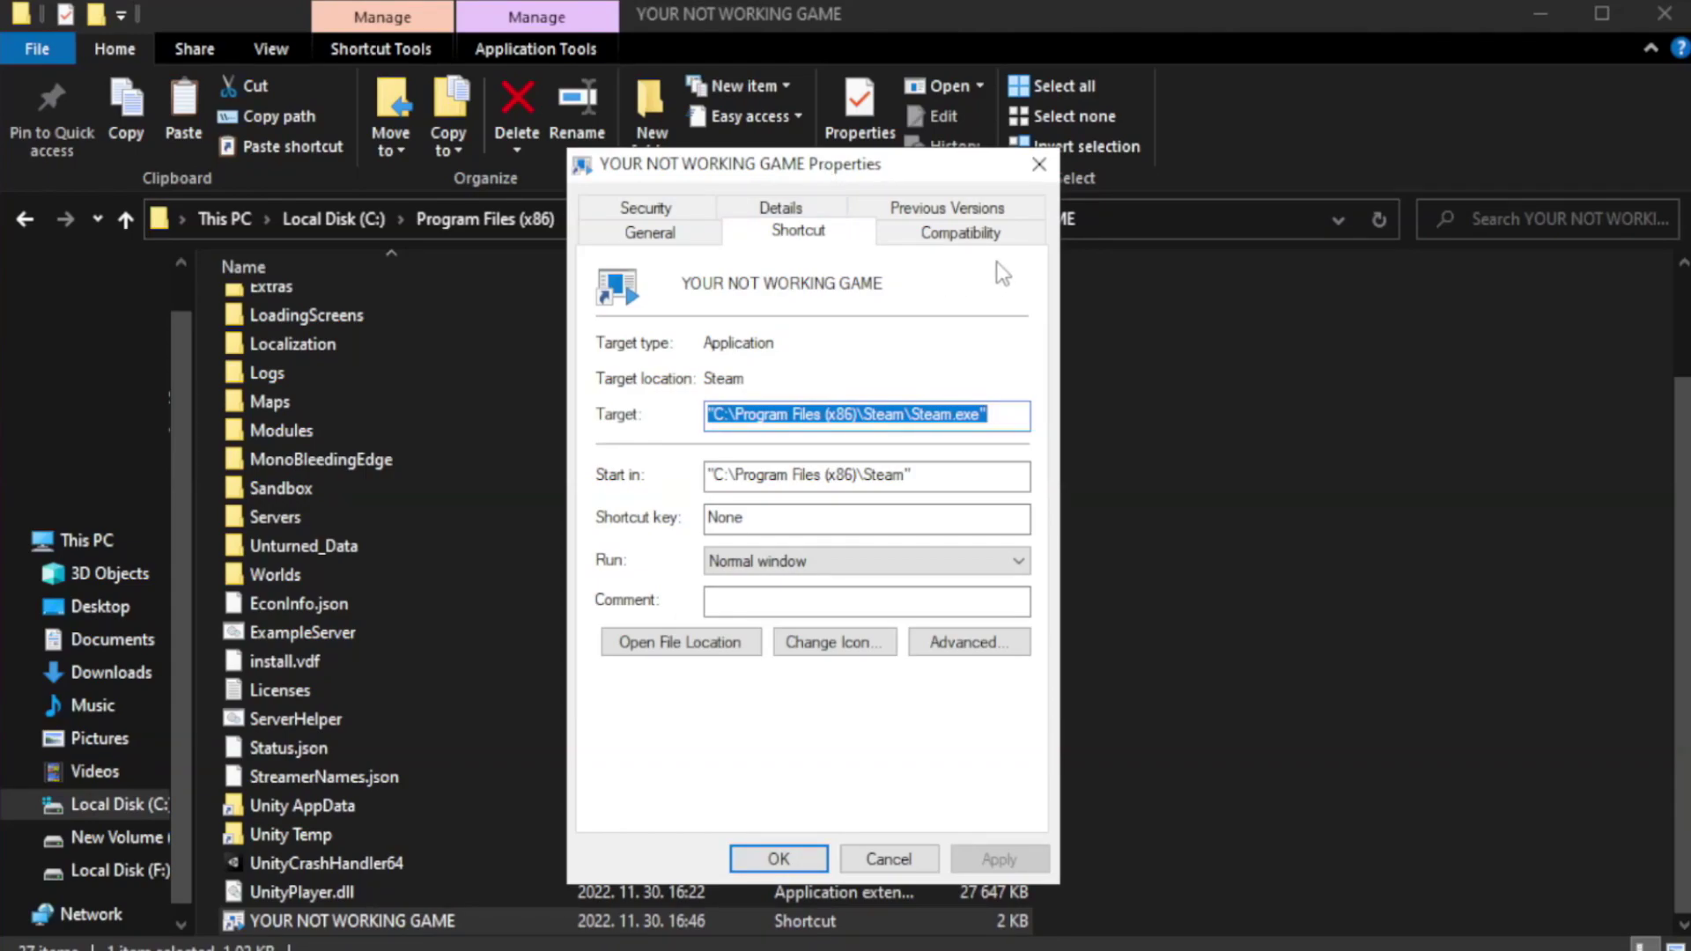
# Set Windows 8 compatibility mode, disable fullscreen optimizations, run as administrator, and apply.
pyautogui.click(952, 243)
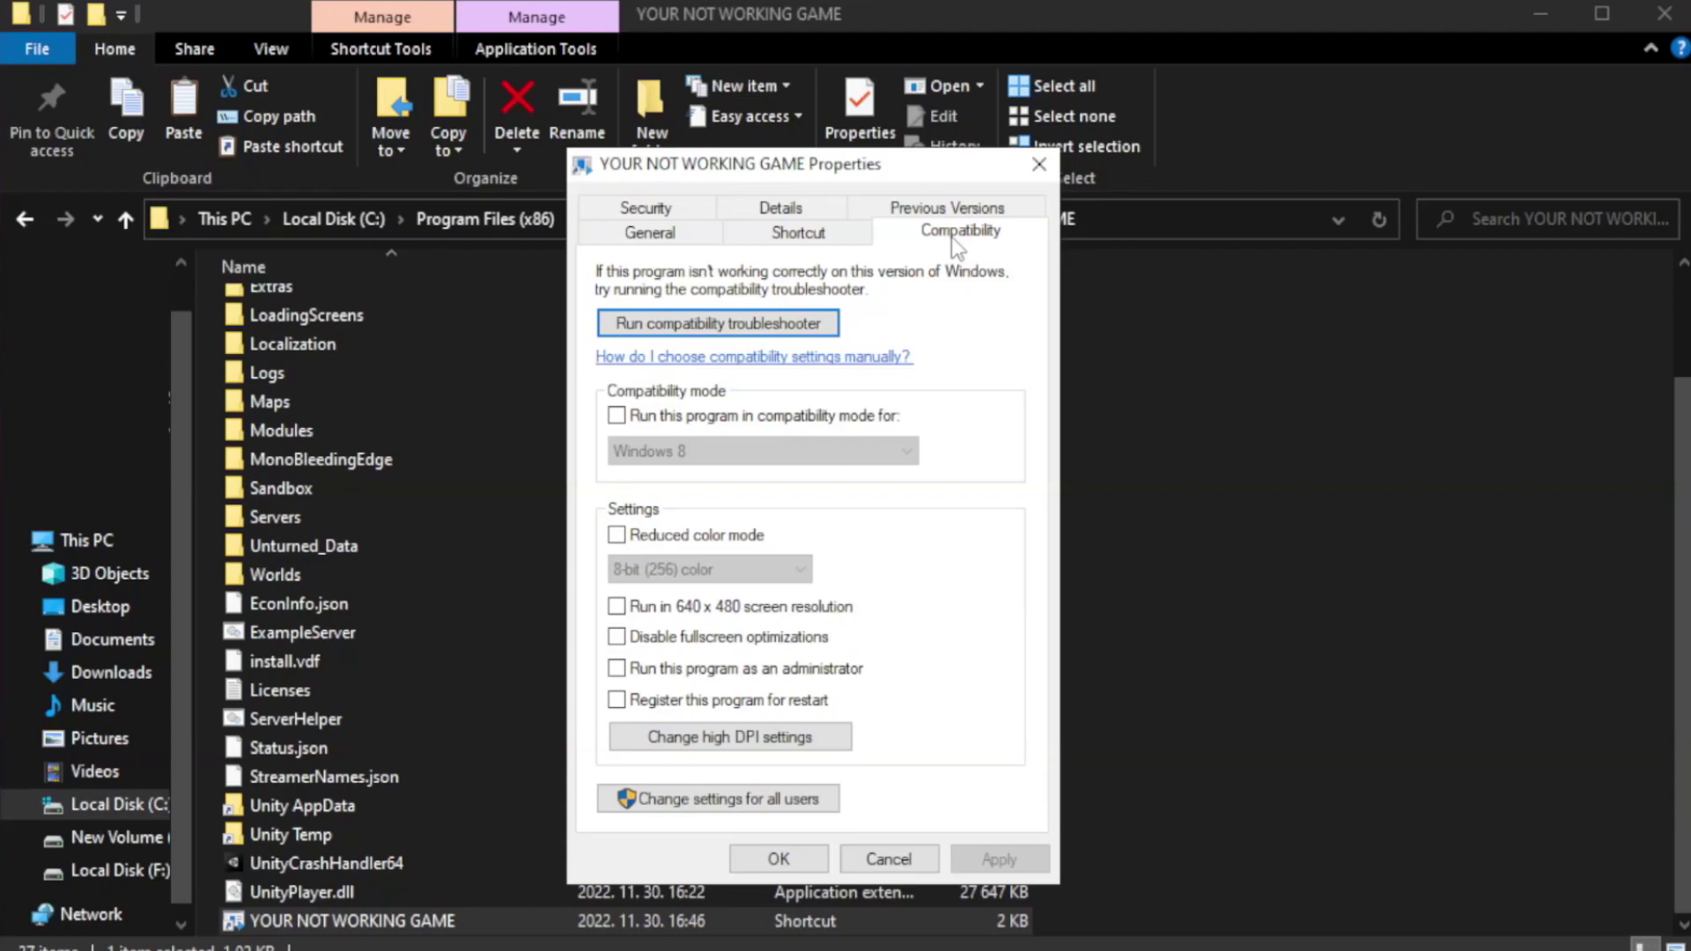
pyautogui.click(672, 425)
pyautogui.click(723, 450)
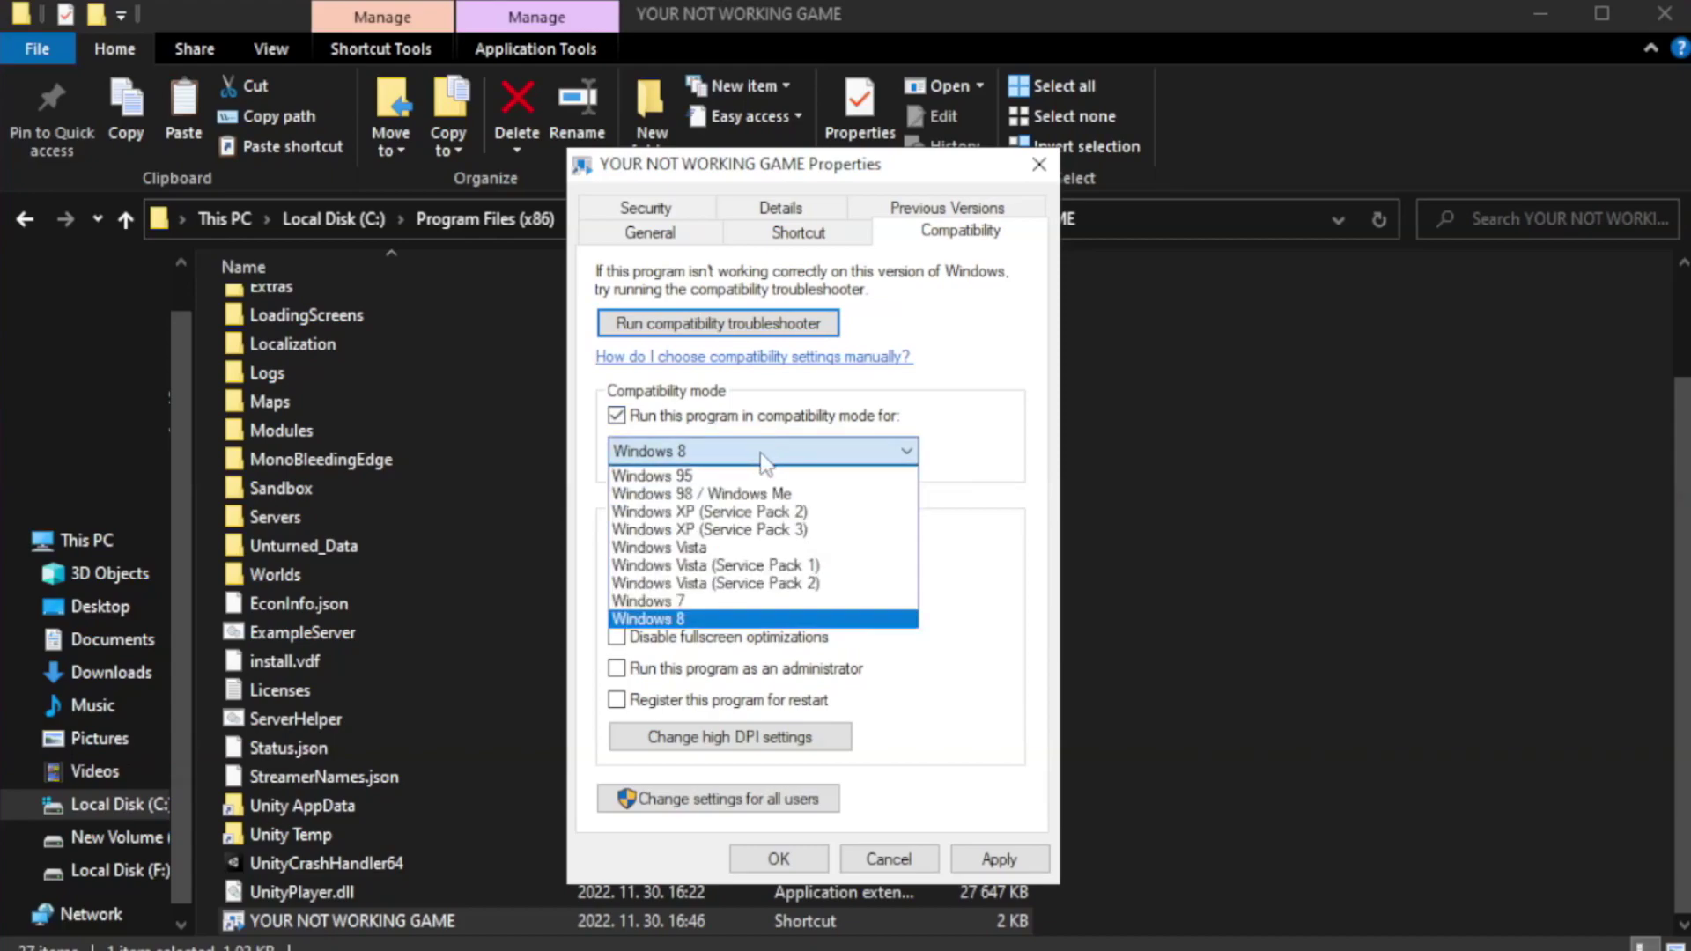
pyautogui.click(716, 619)
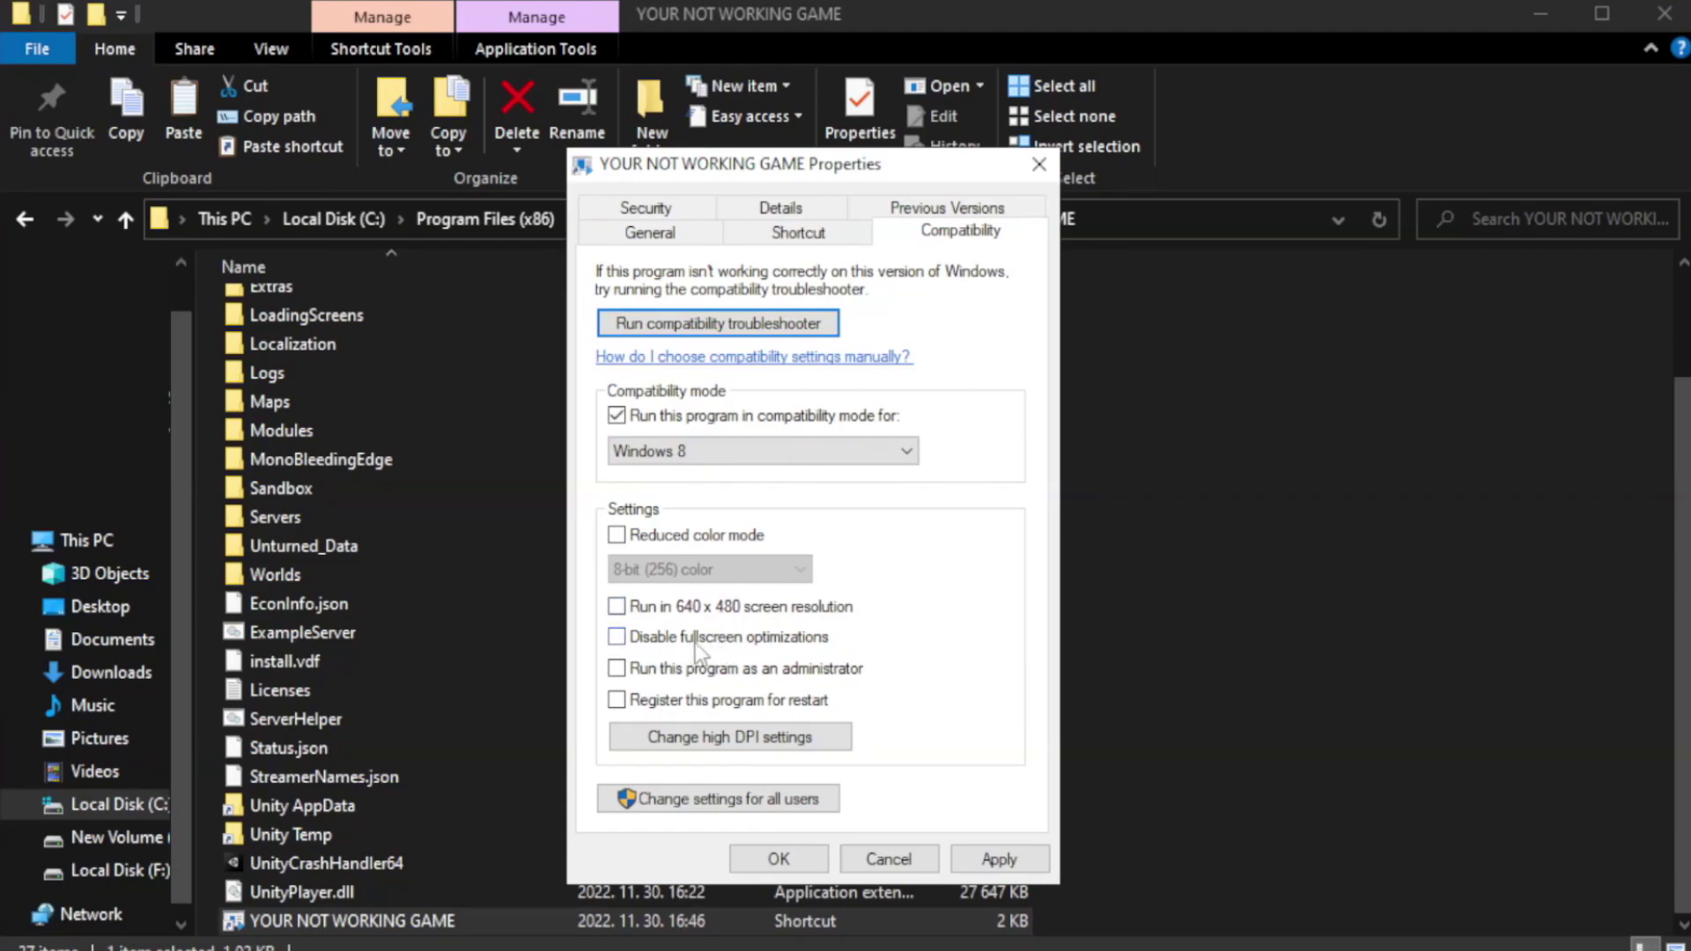
pyautogui.click(659, 645)
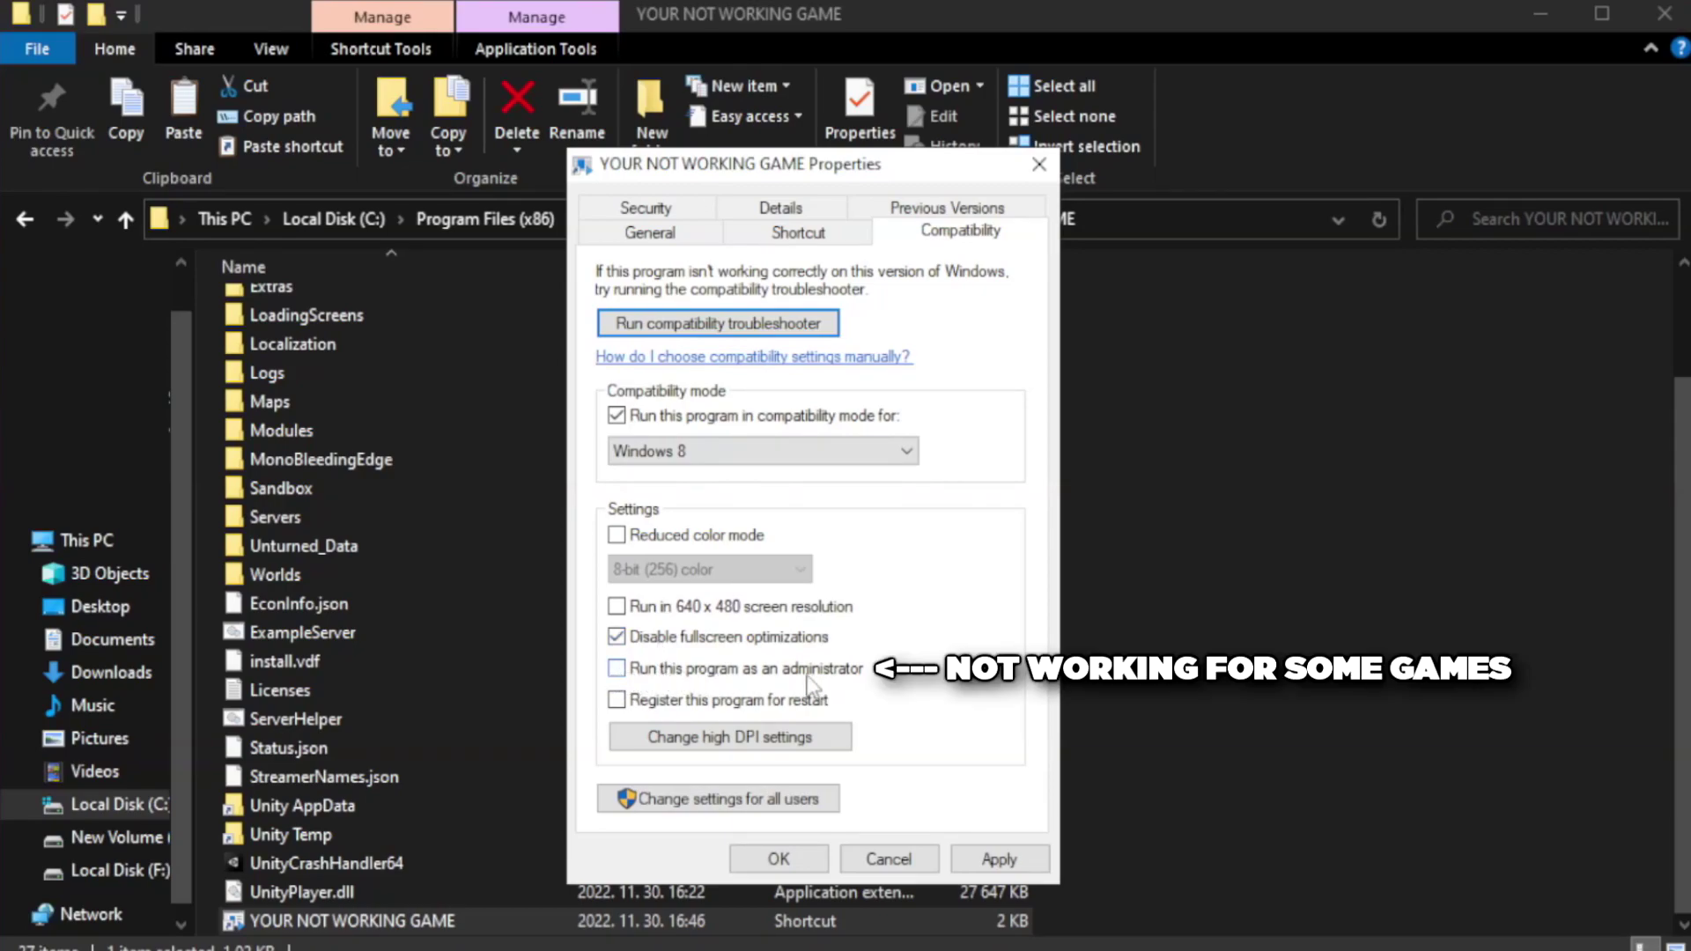
pyautogui.click(663, 680)
pyautogui.click(995, 863)
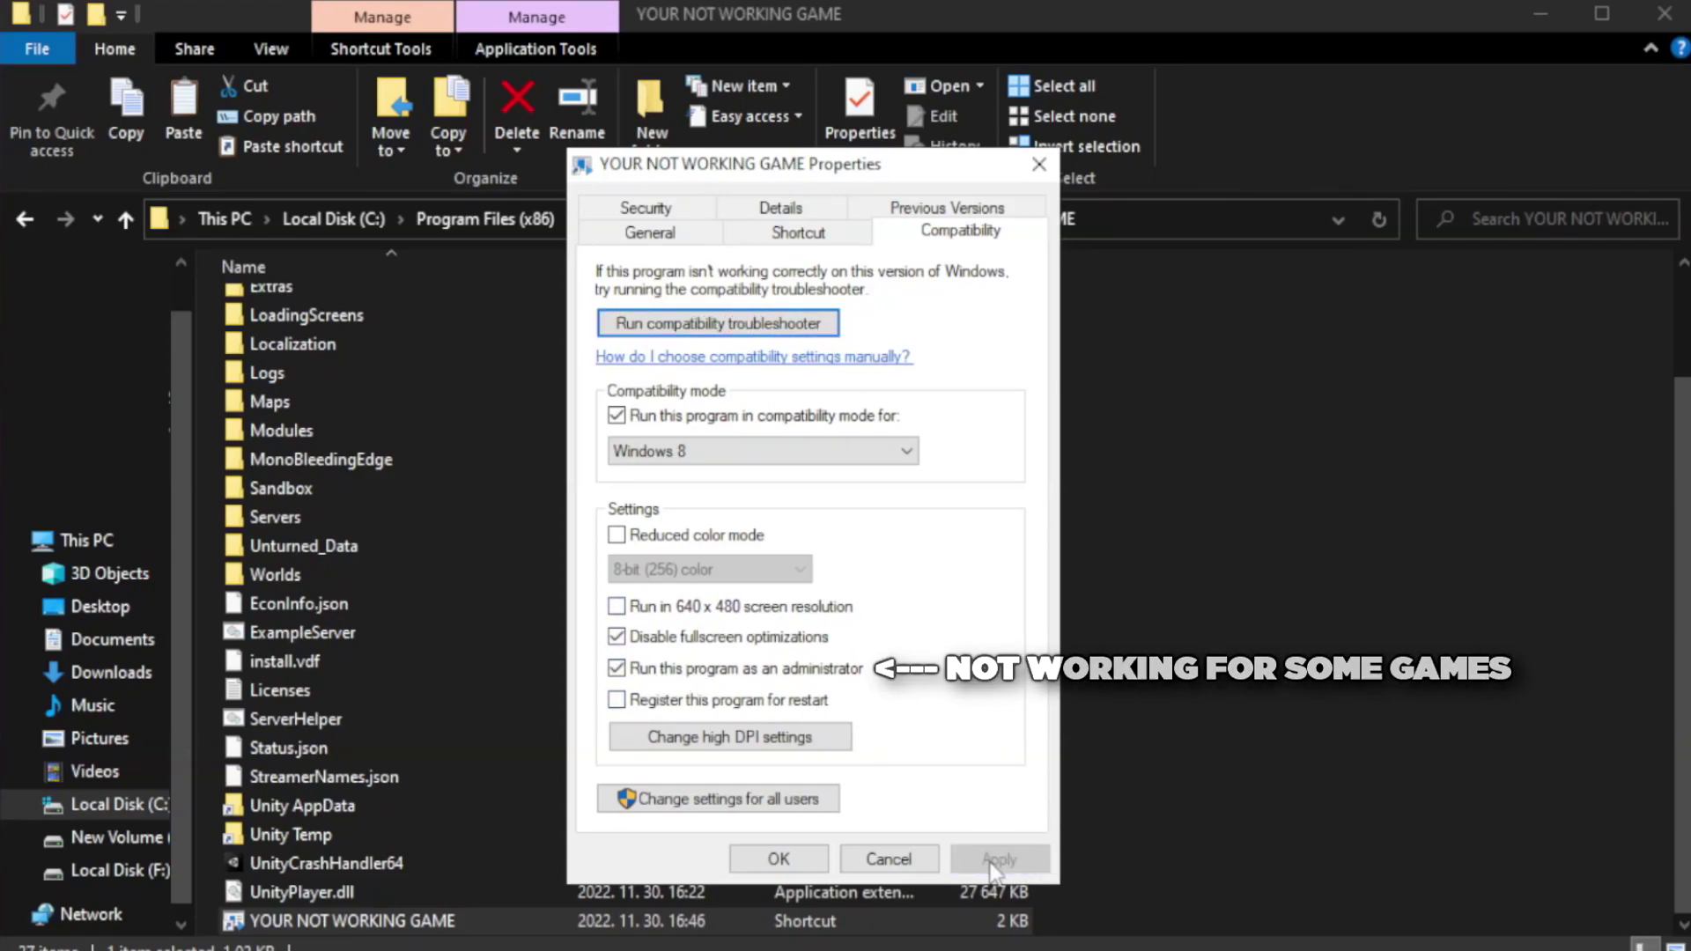
pyautogui.click(777, 862)
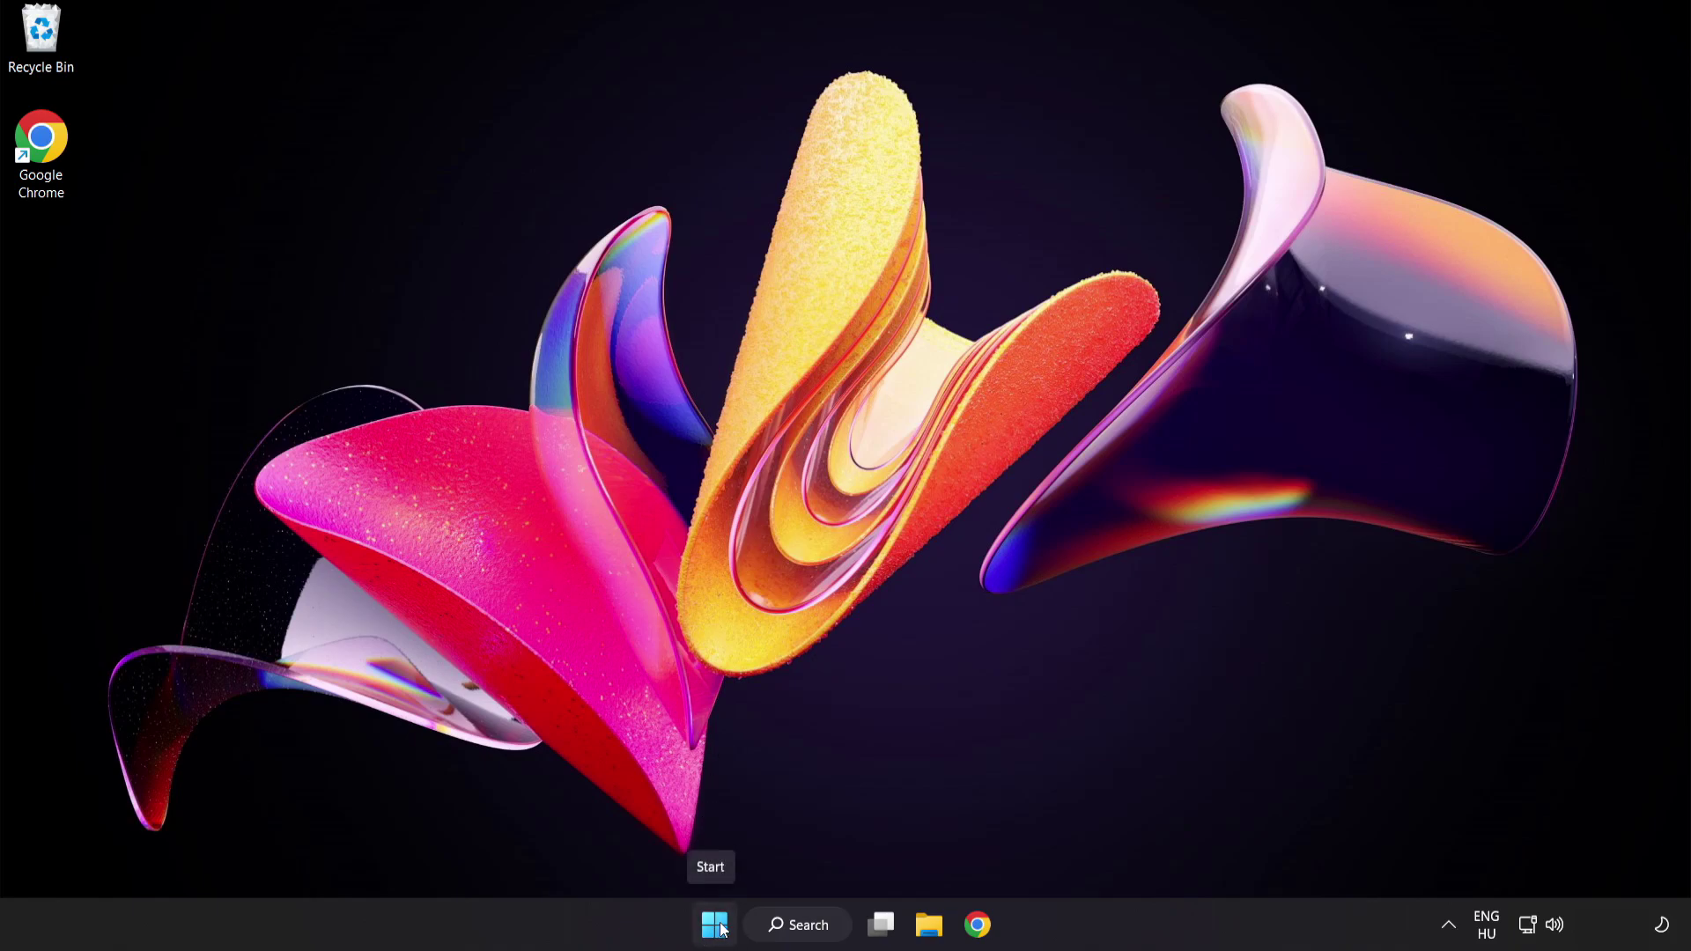
# Launch Task Manager from the Start button's Quick Link menu.
pyautogui.rightClick(715, 925)
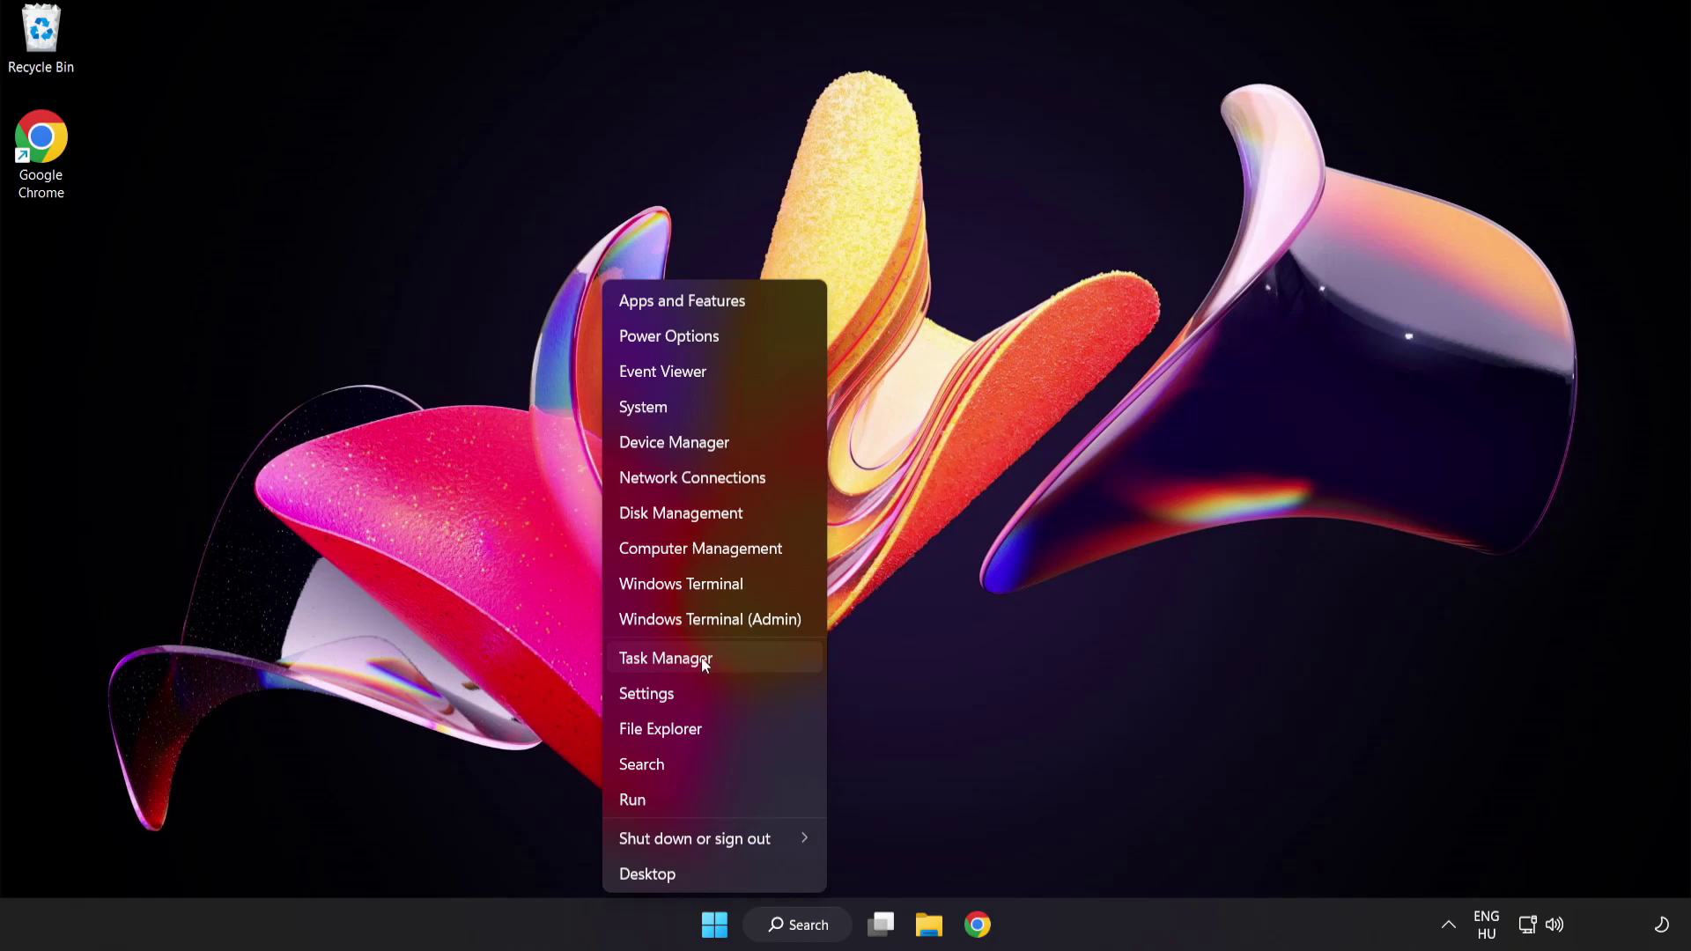
pyautogui.click(731, 658)
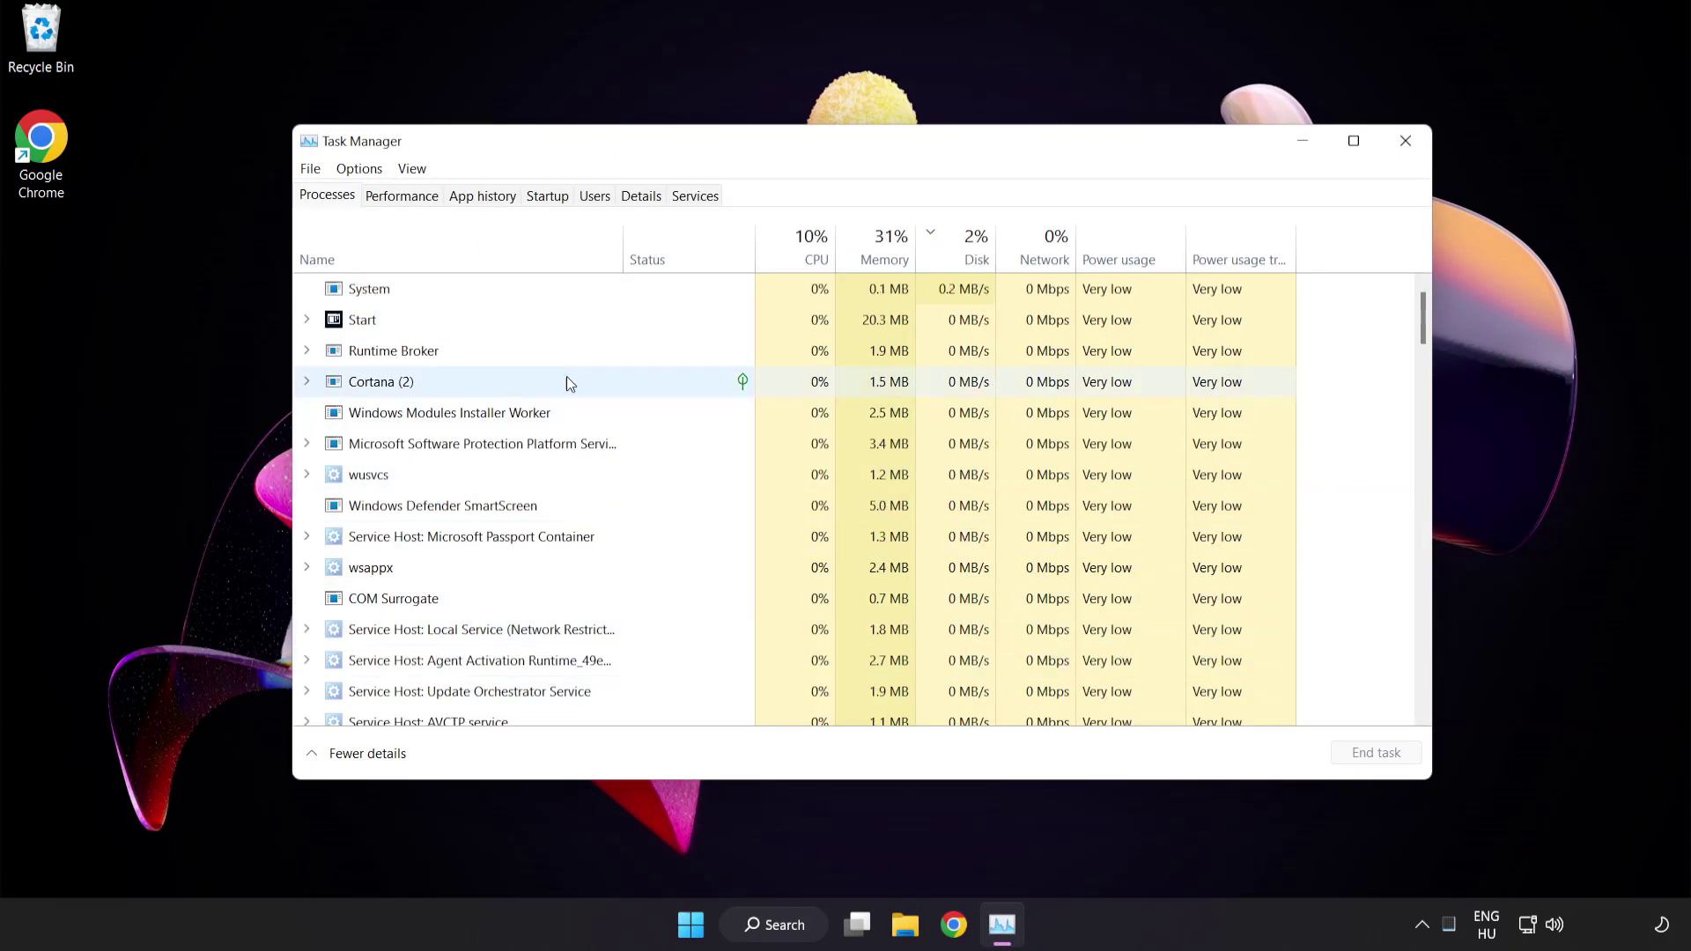
# Disable Cortana, Phone Link, Terminal and Windows Security notification icon in the Startup apps list.
pyautogui.click(547, 196)
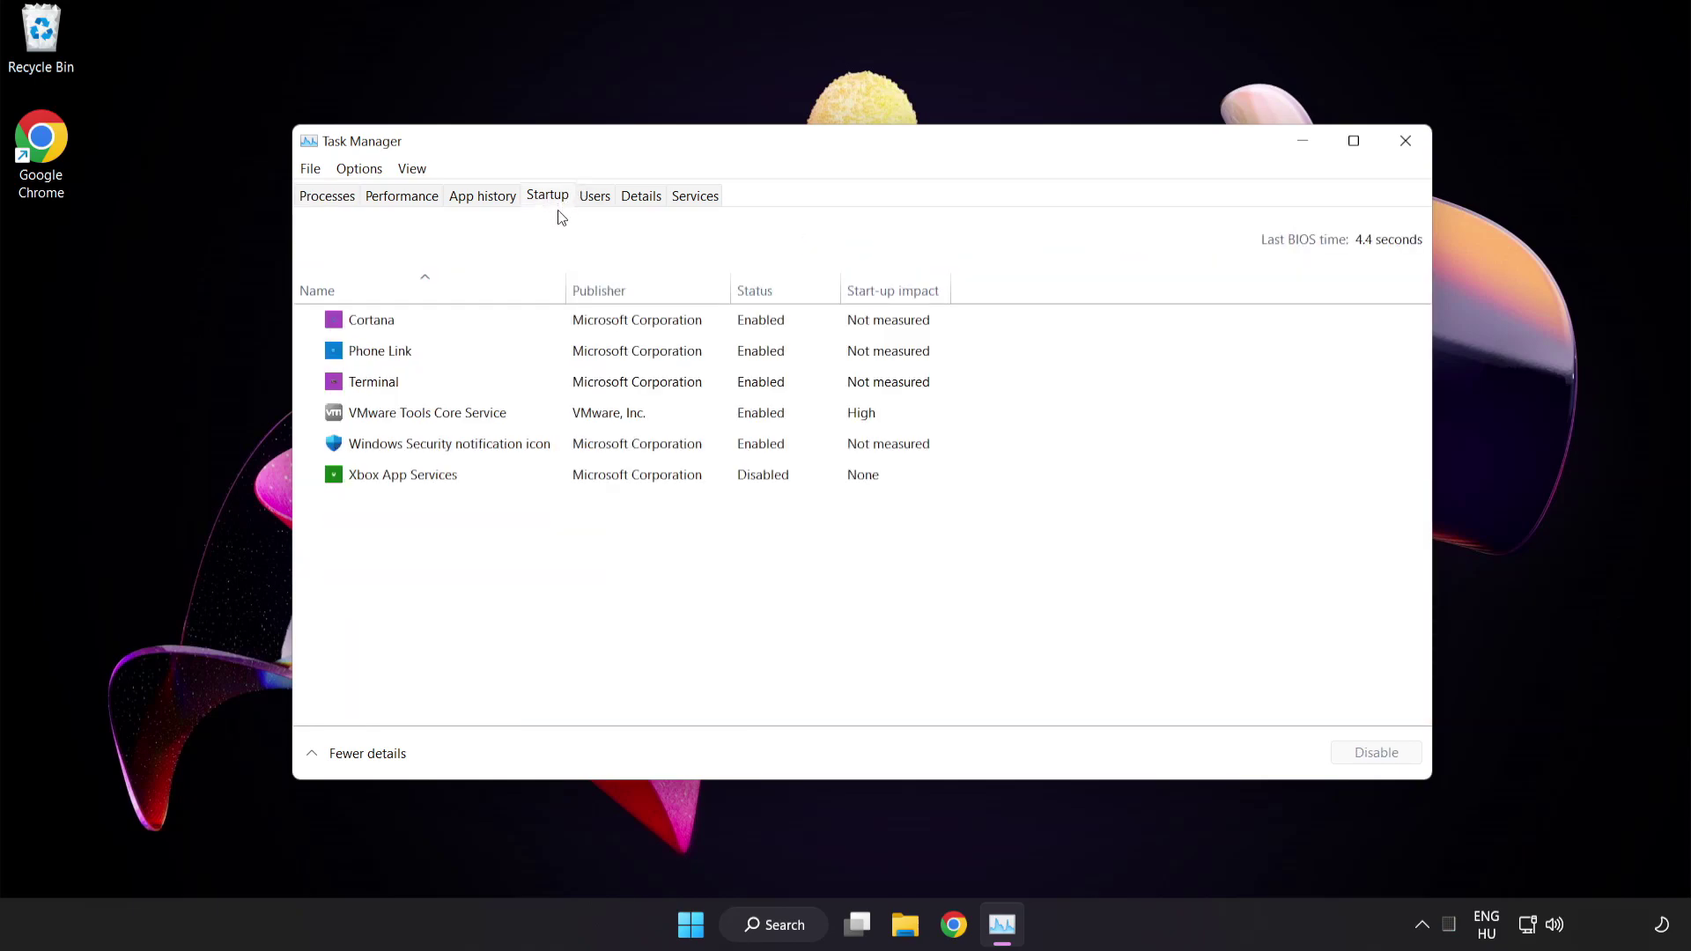
pyautogui.click(562, 331)
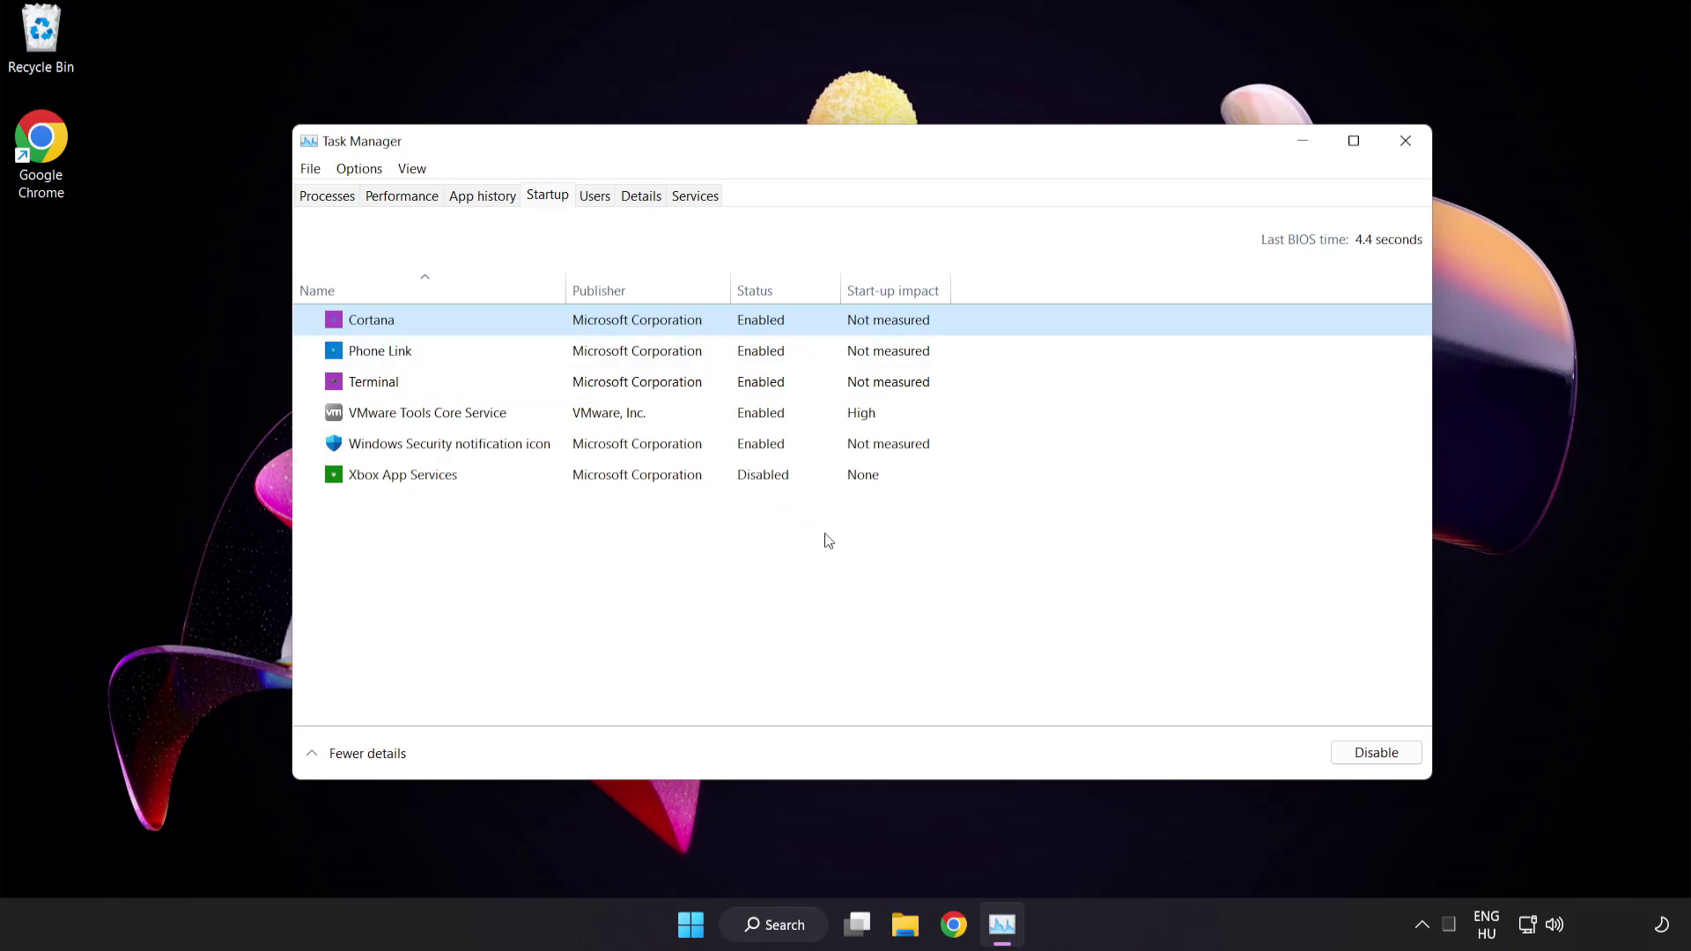
pyautogui.click(1387, 762)
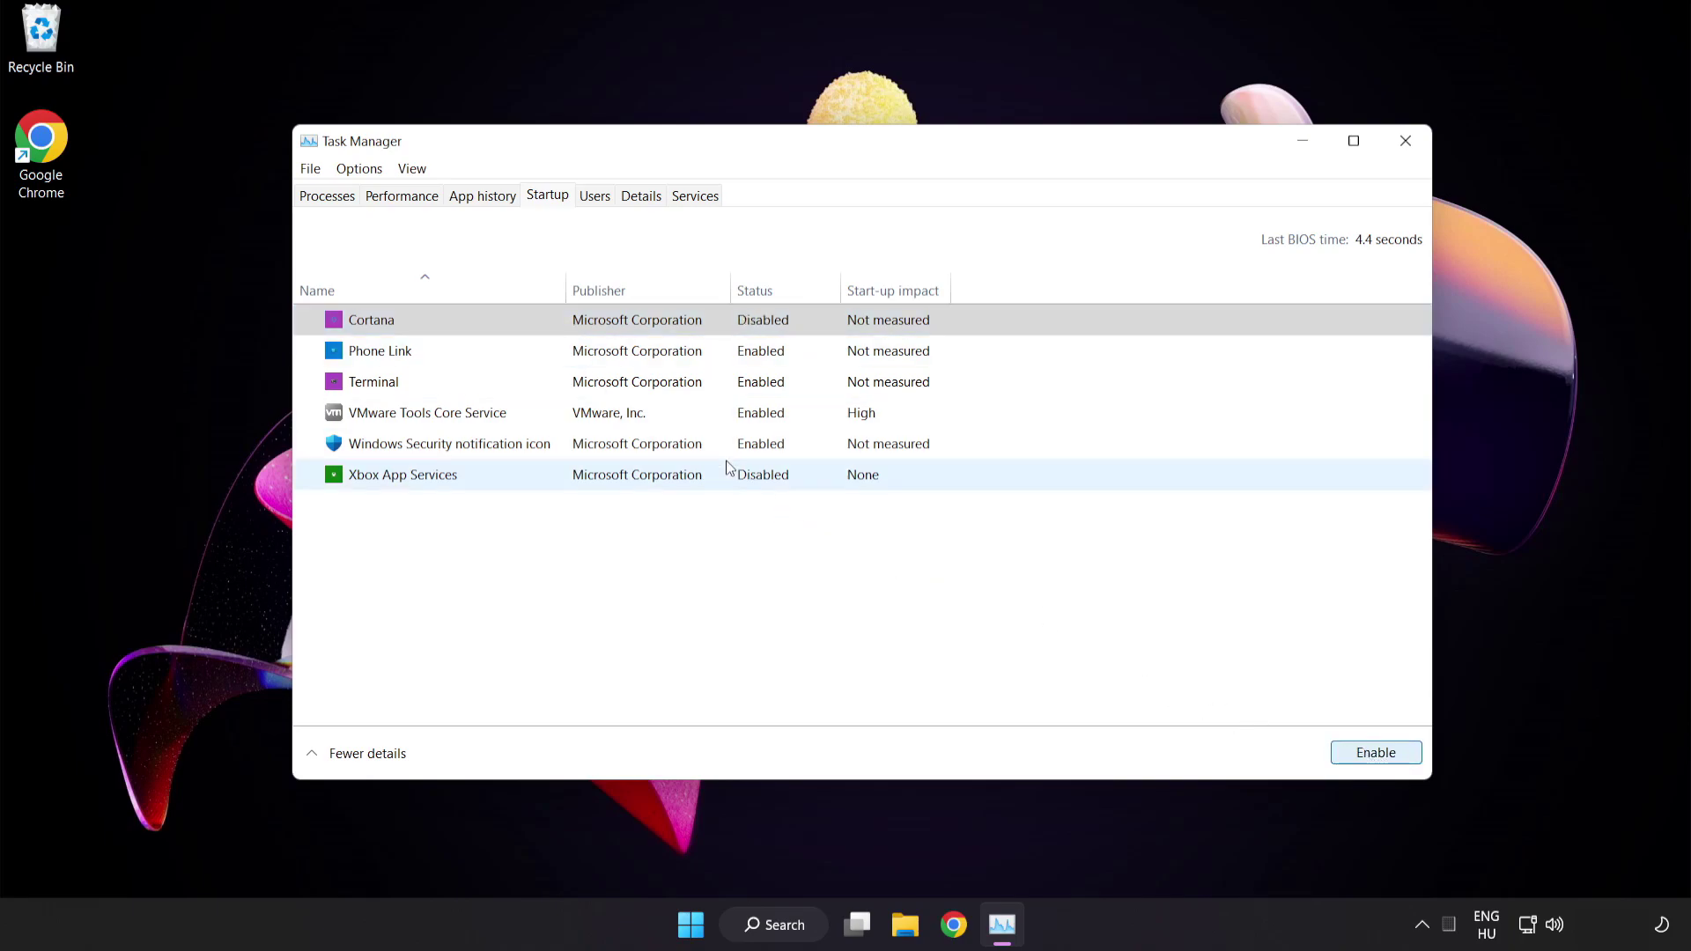
pyautogui.click(523, 349)
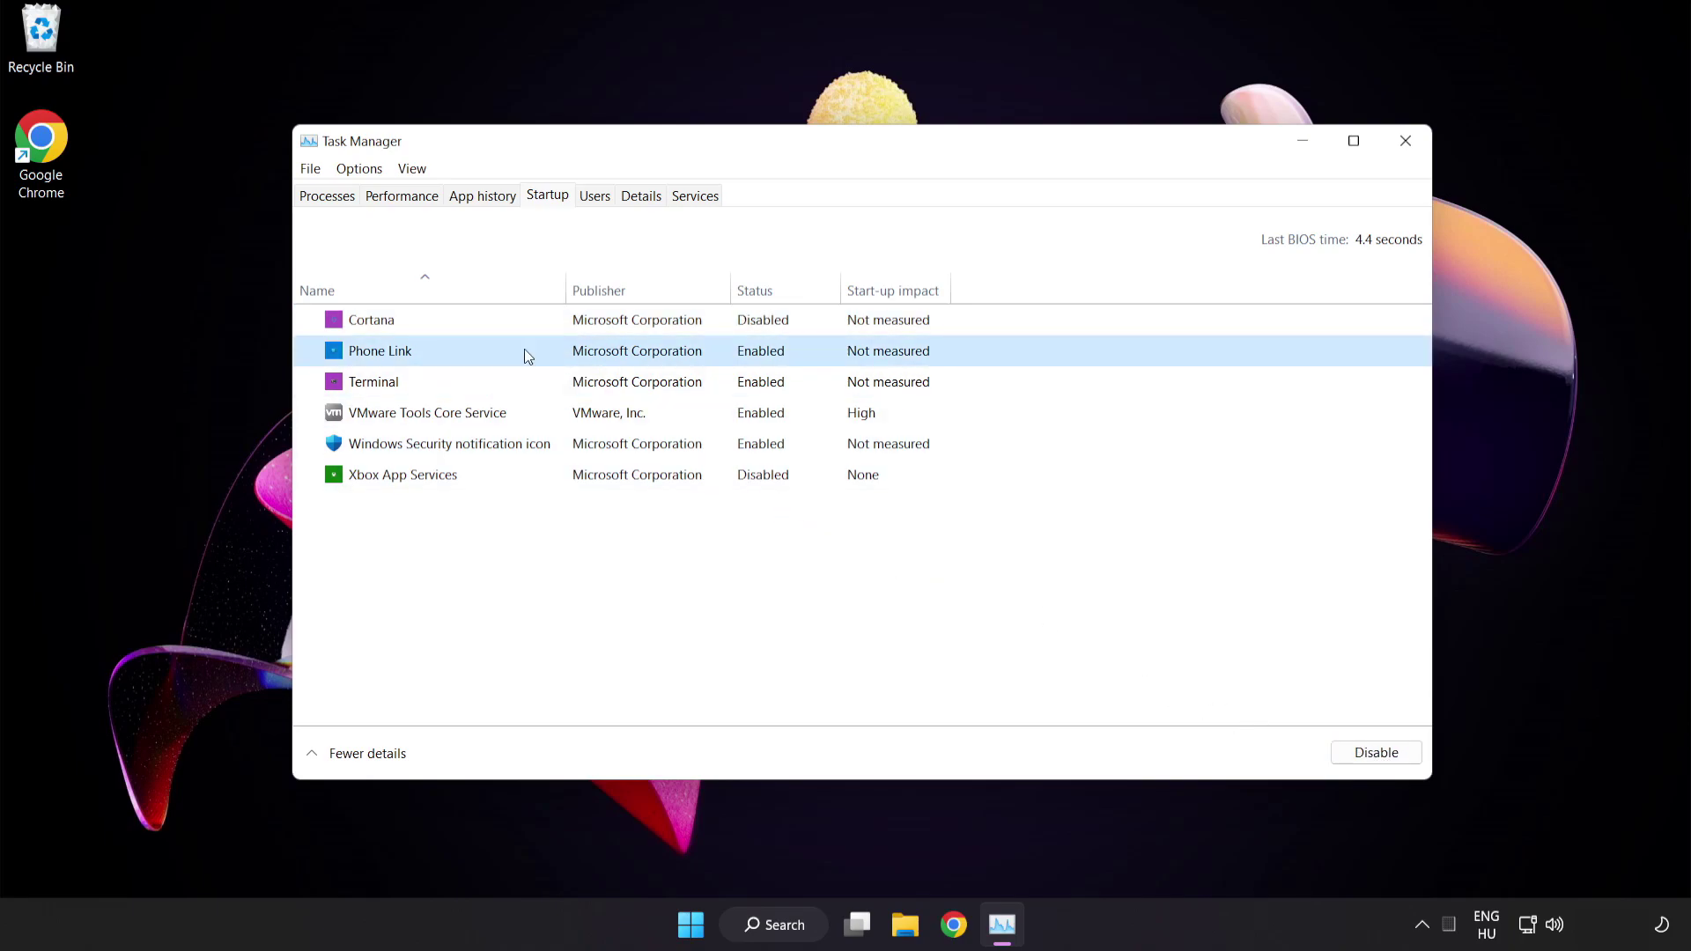
pyautogui.click(1370, 766)
pyautogui.click(577, 386)
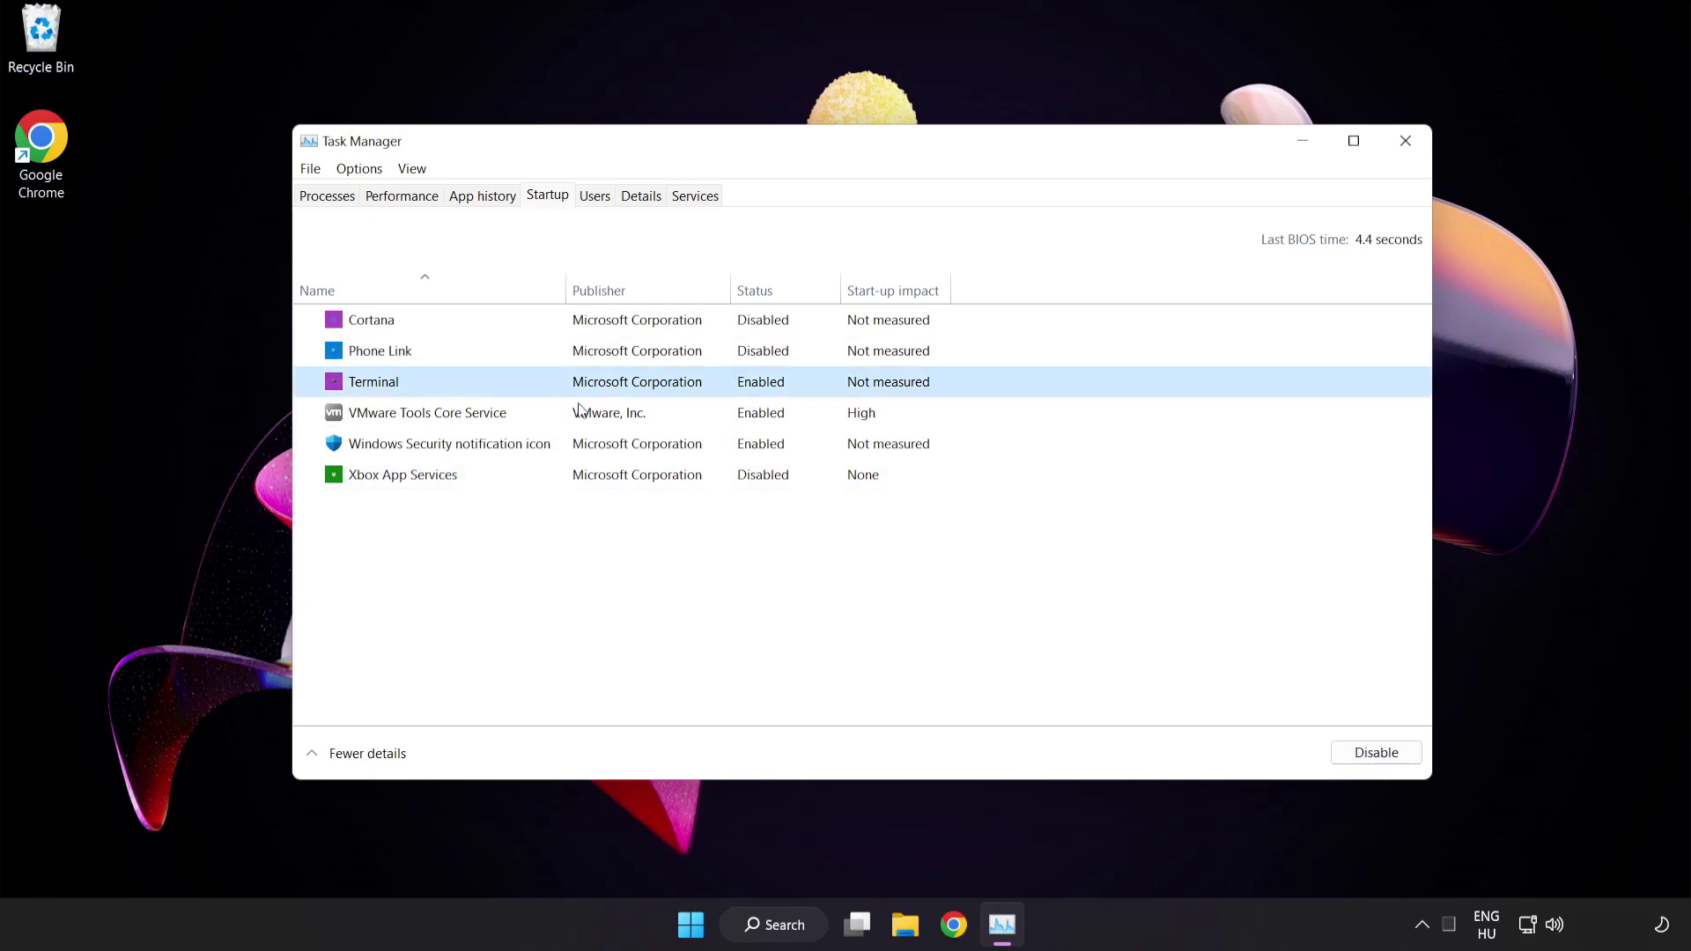
pyautogui.click(1347, 750)
pyautogui.click(578, 451)
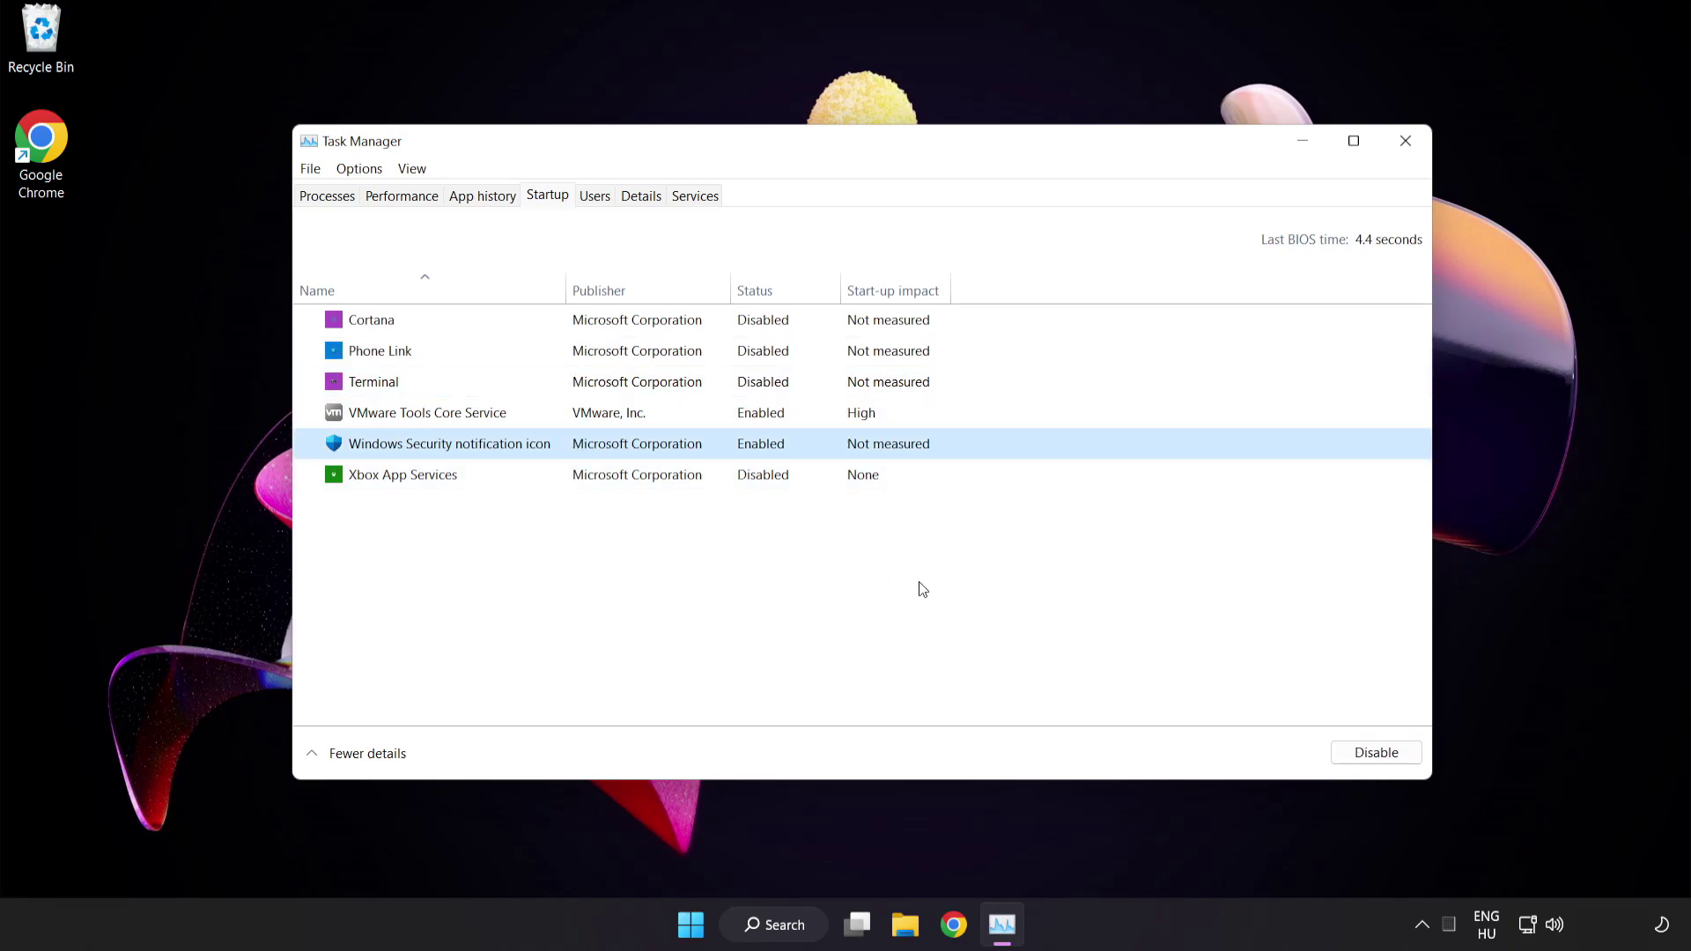
pyautogui.click(1359, 755)
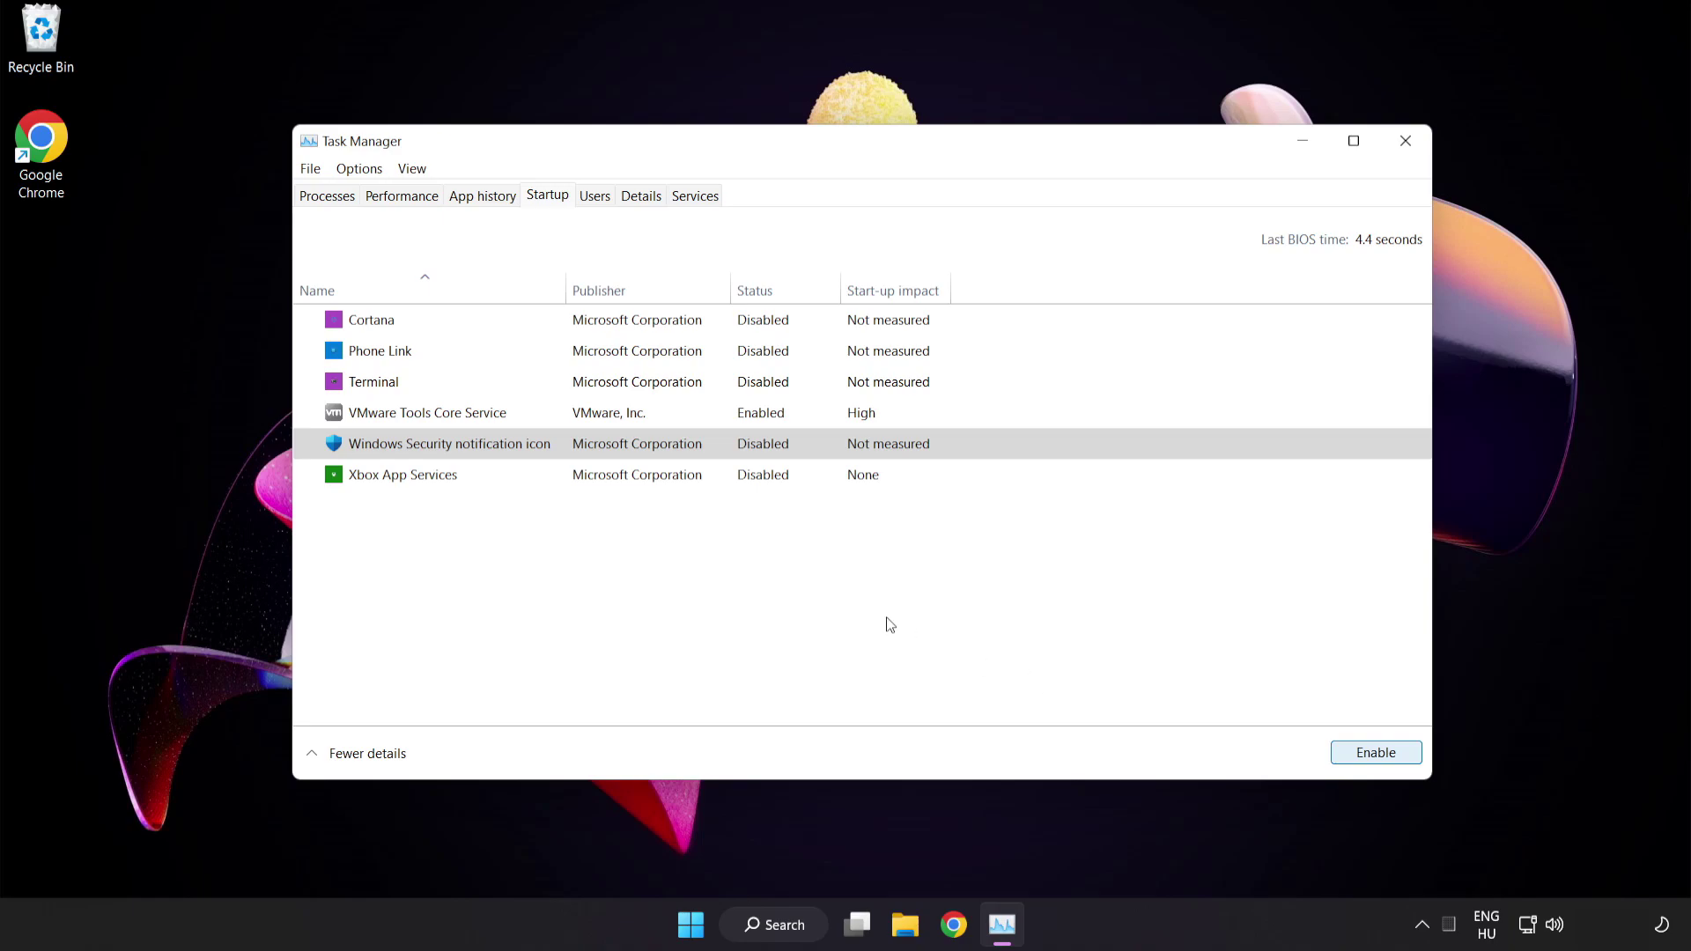
# Close Task Manager and download the DirectX End-User Runtime Web Installer, dxwebsetup (1).exe, in Chrome.
pyautogui.click(1405, 142)
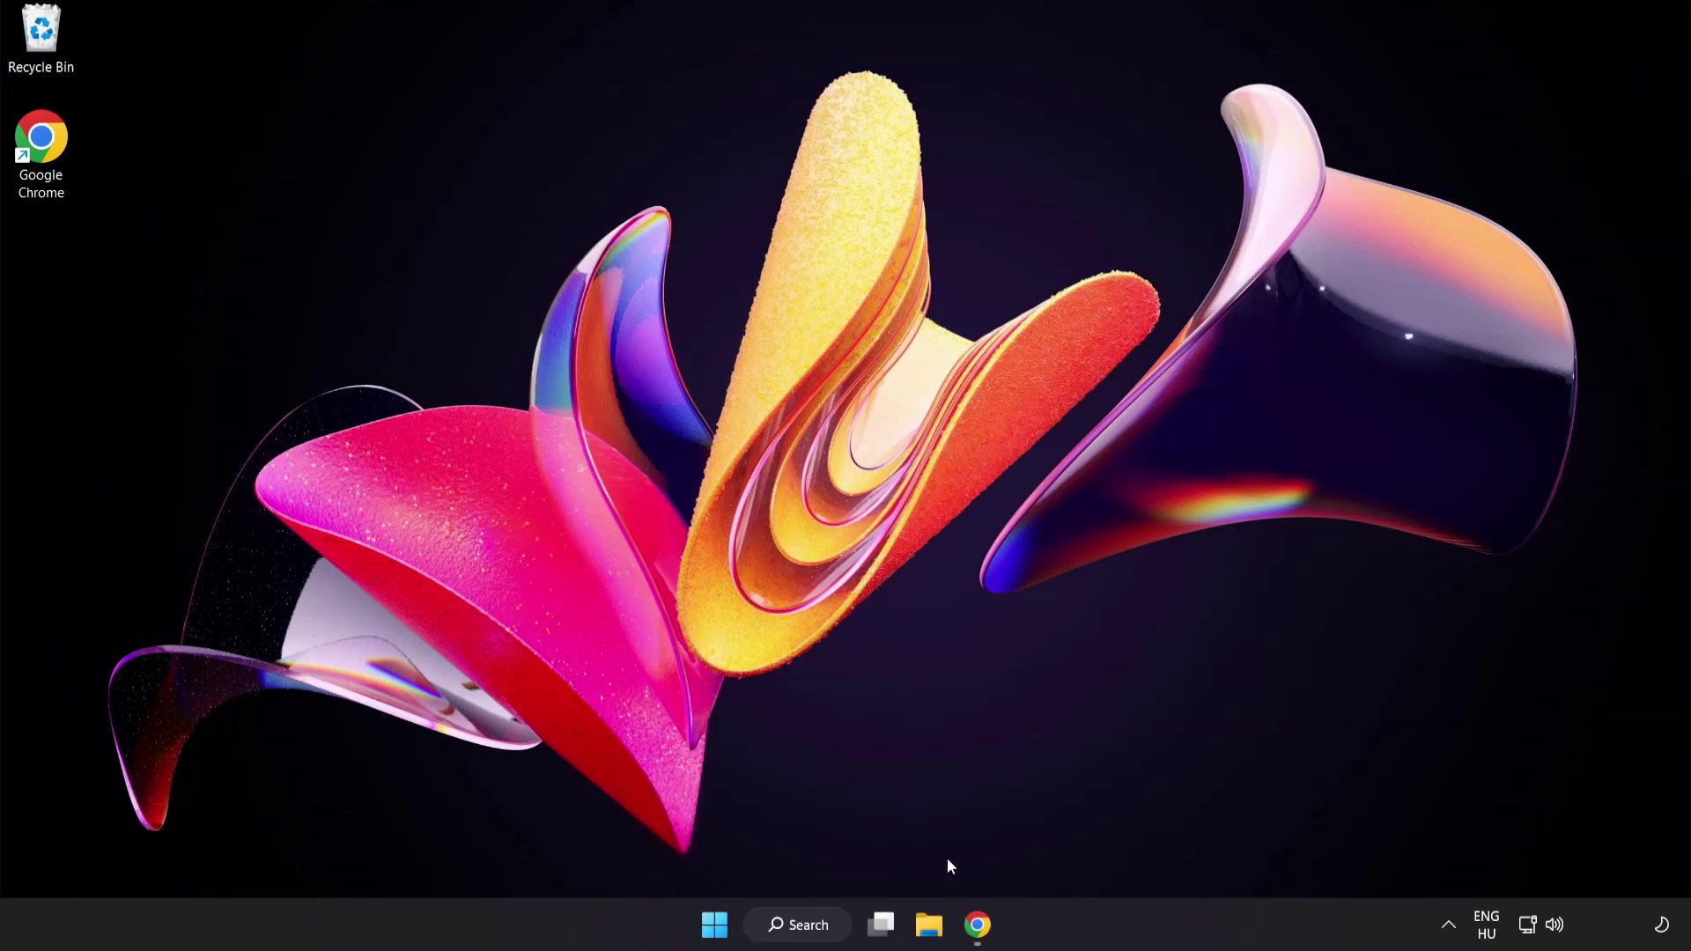
pyautogui.click(977, 925)
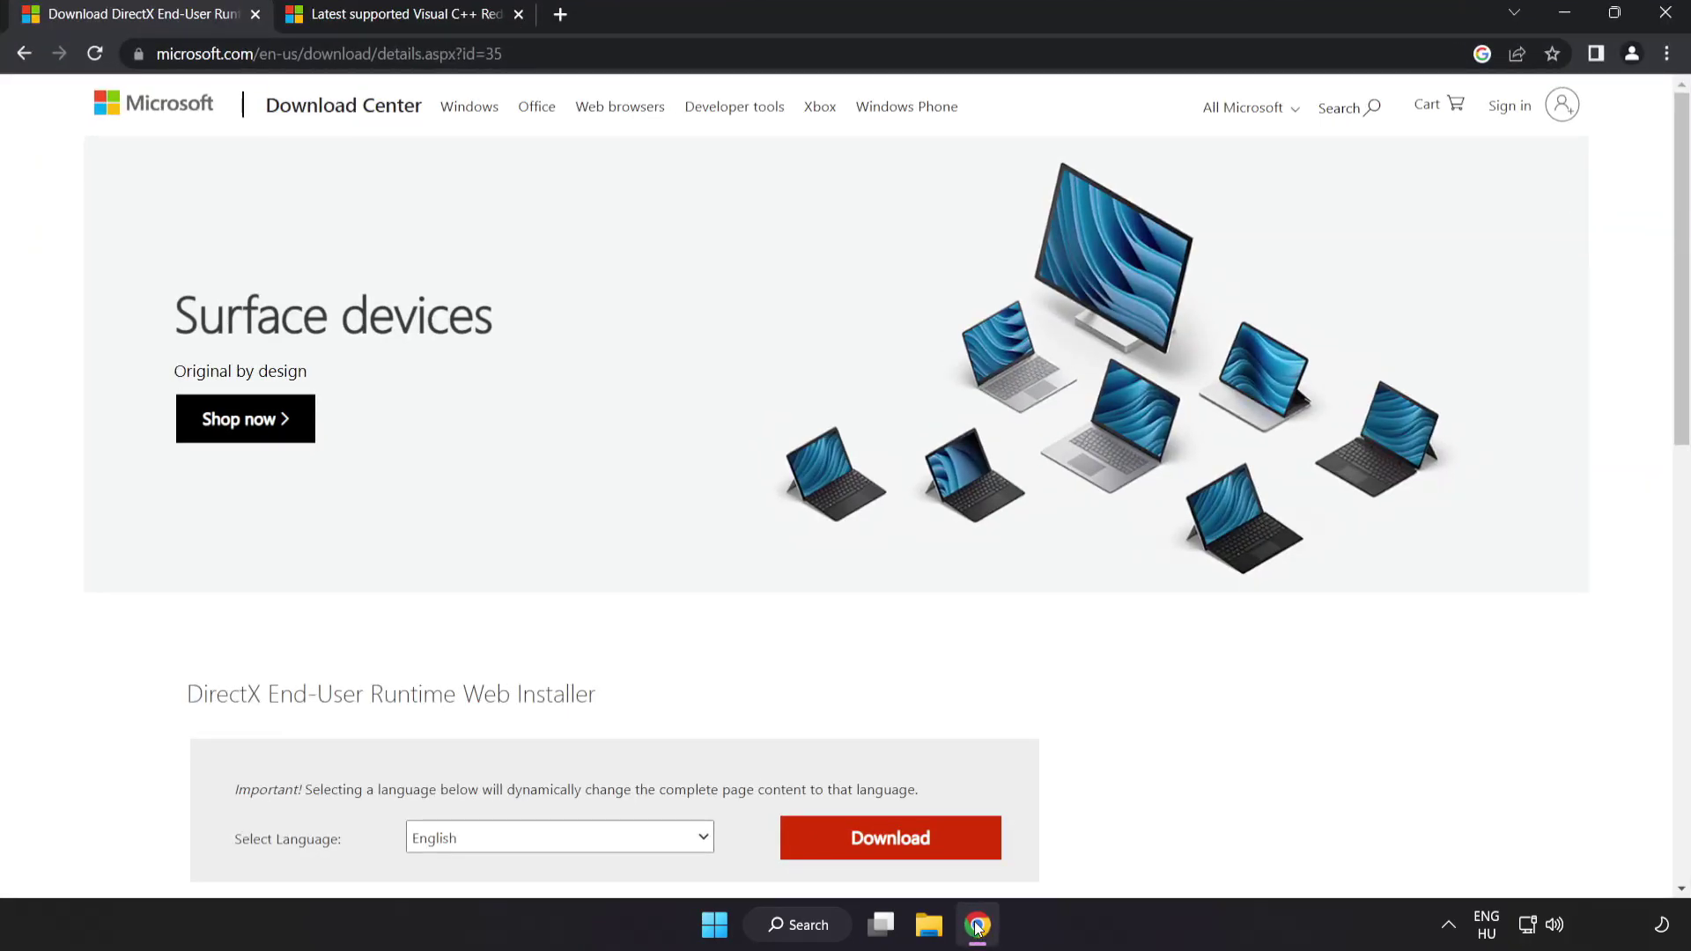
pyautogui.click(552, 54)
pyautogui.click(551, 54)
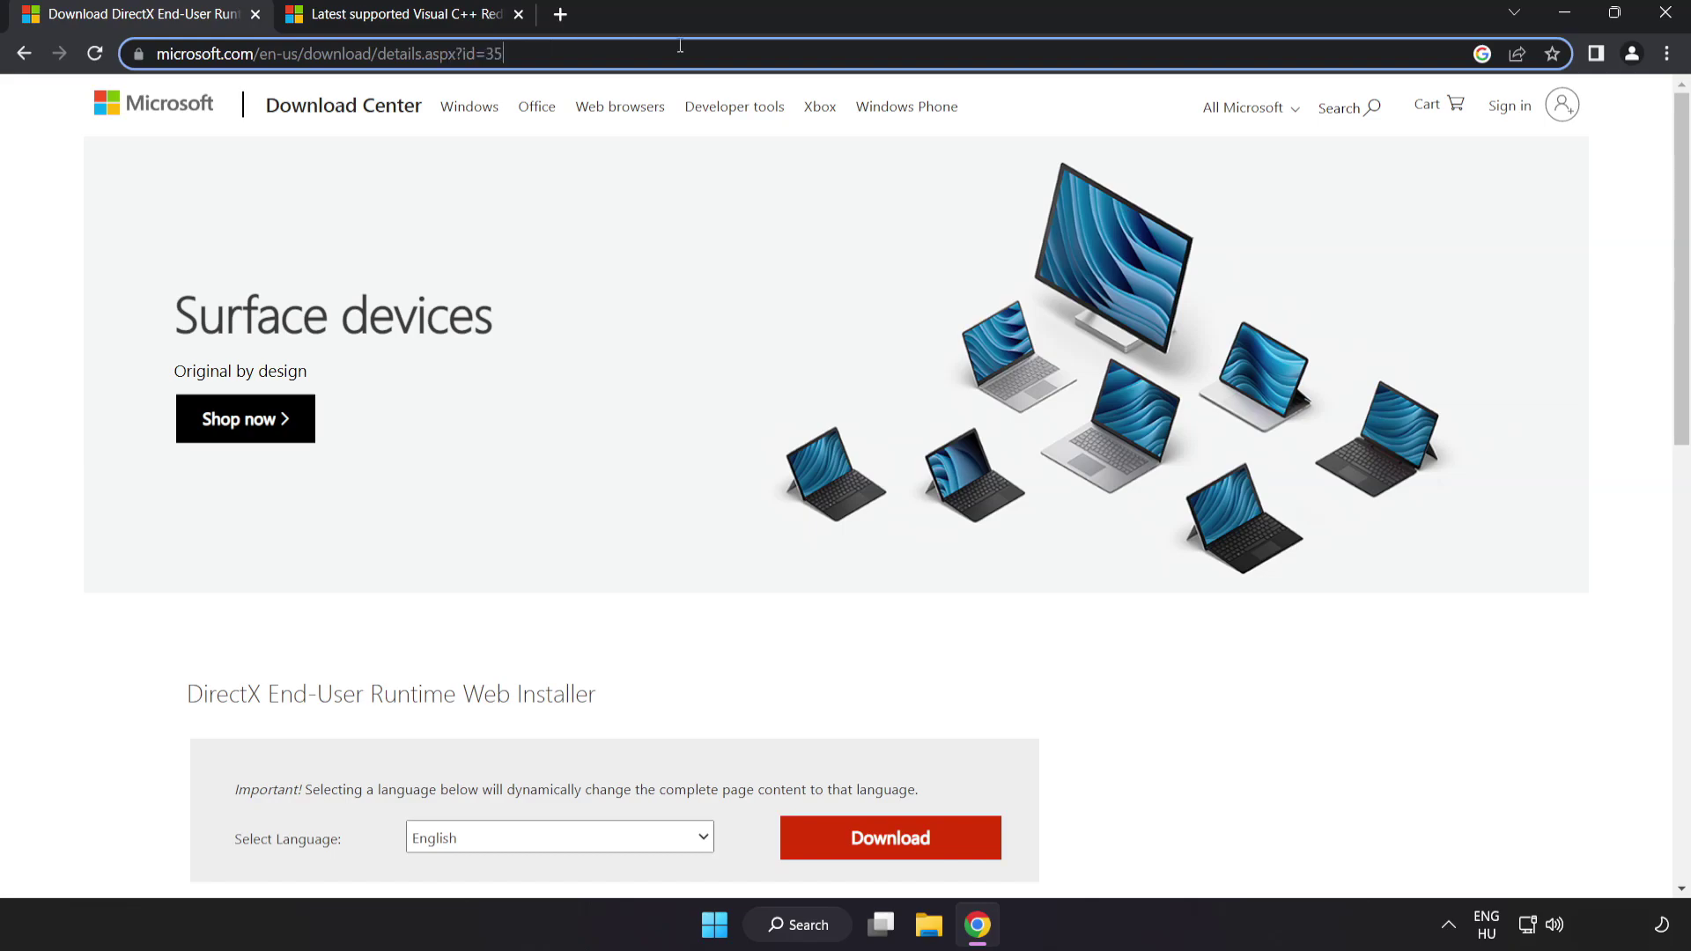
pyautogui.click(1181, 714)
pyautogui.scroll(-2, 1176, 708)
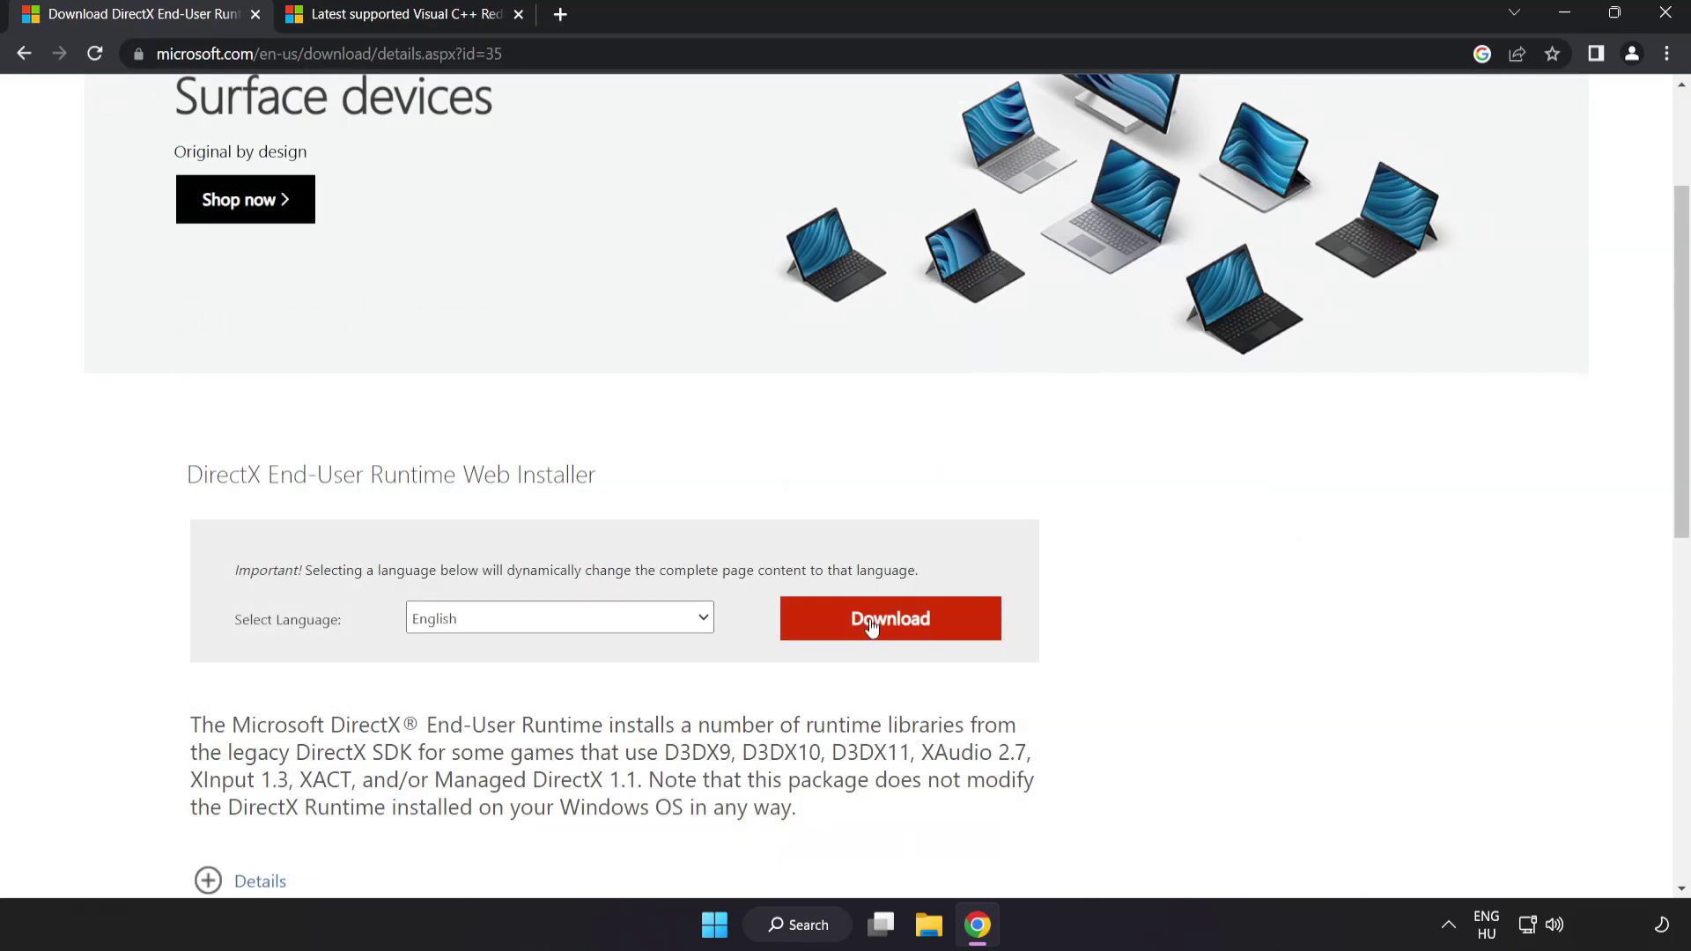
pyautogui.click(912, 636)
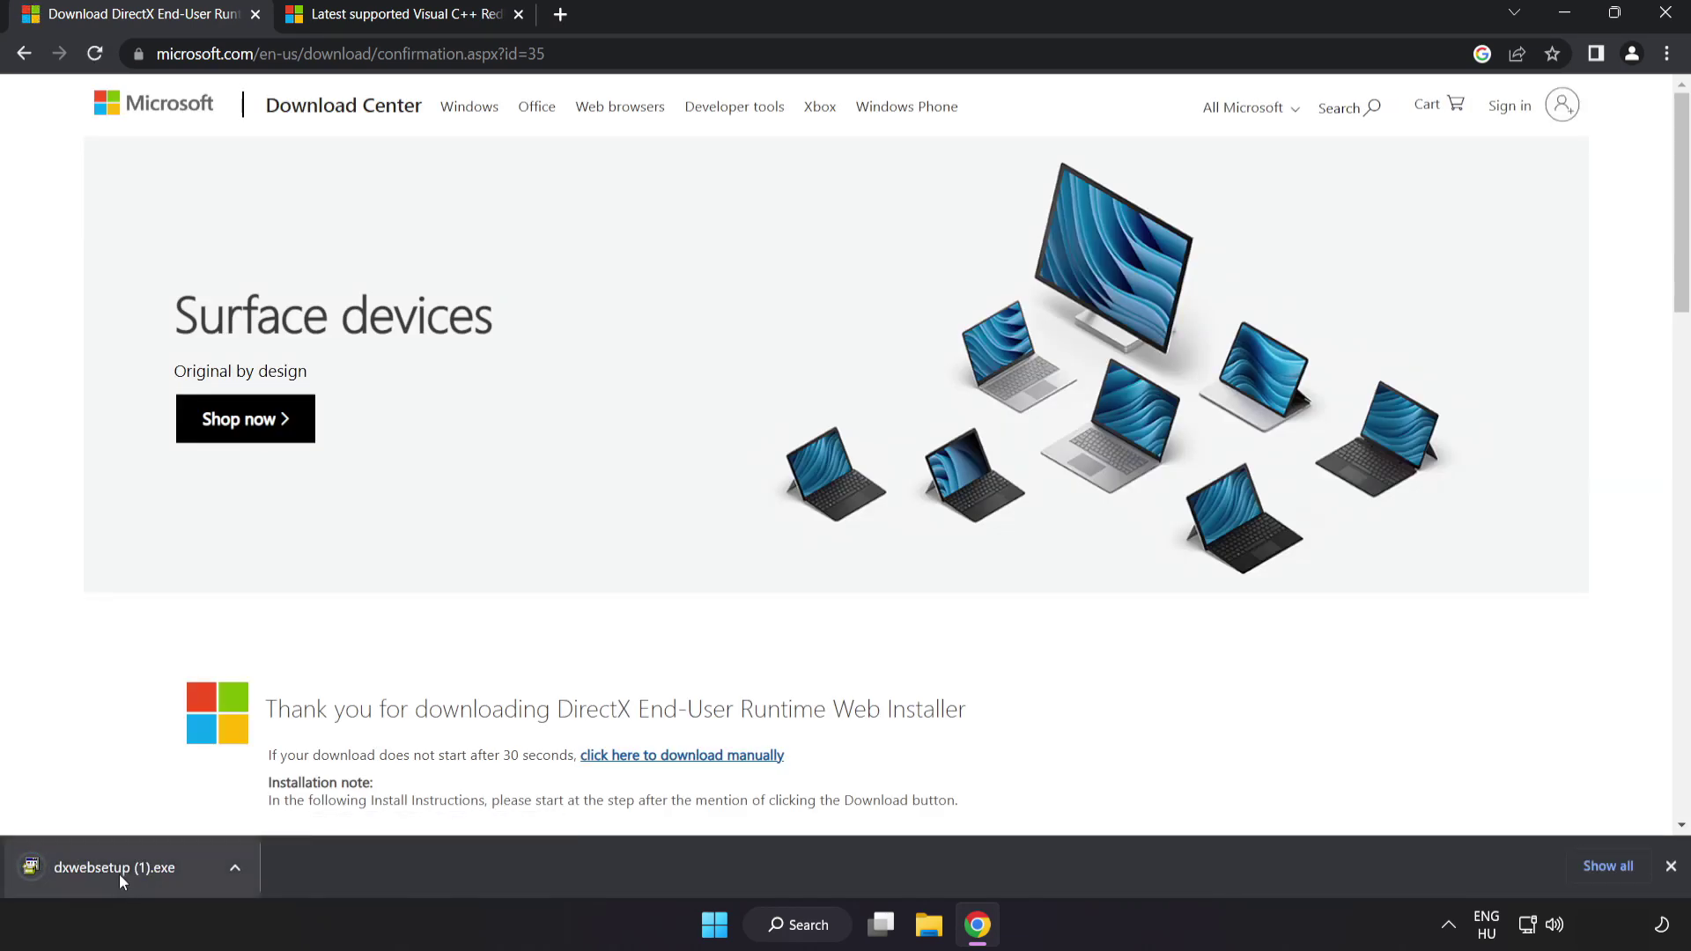
# Run dxwebsetup, accept the licence, decline the Bing Bar, and finish installing DirectX.
pyautogui.click(141, 869)
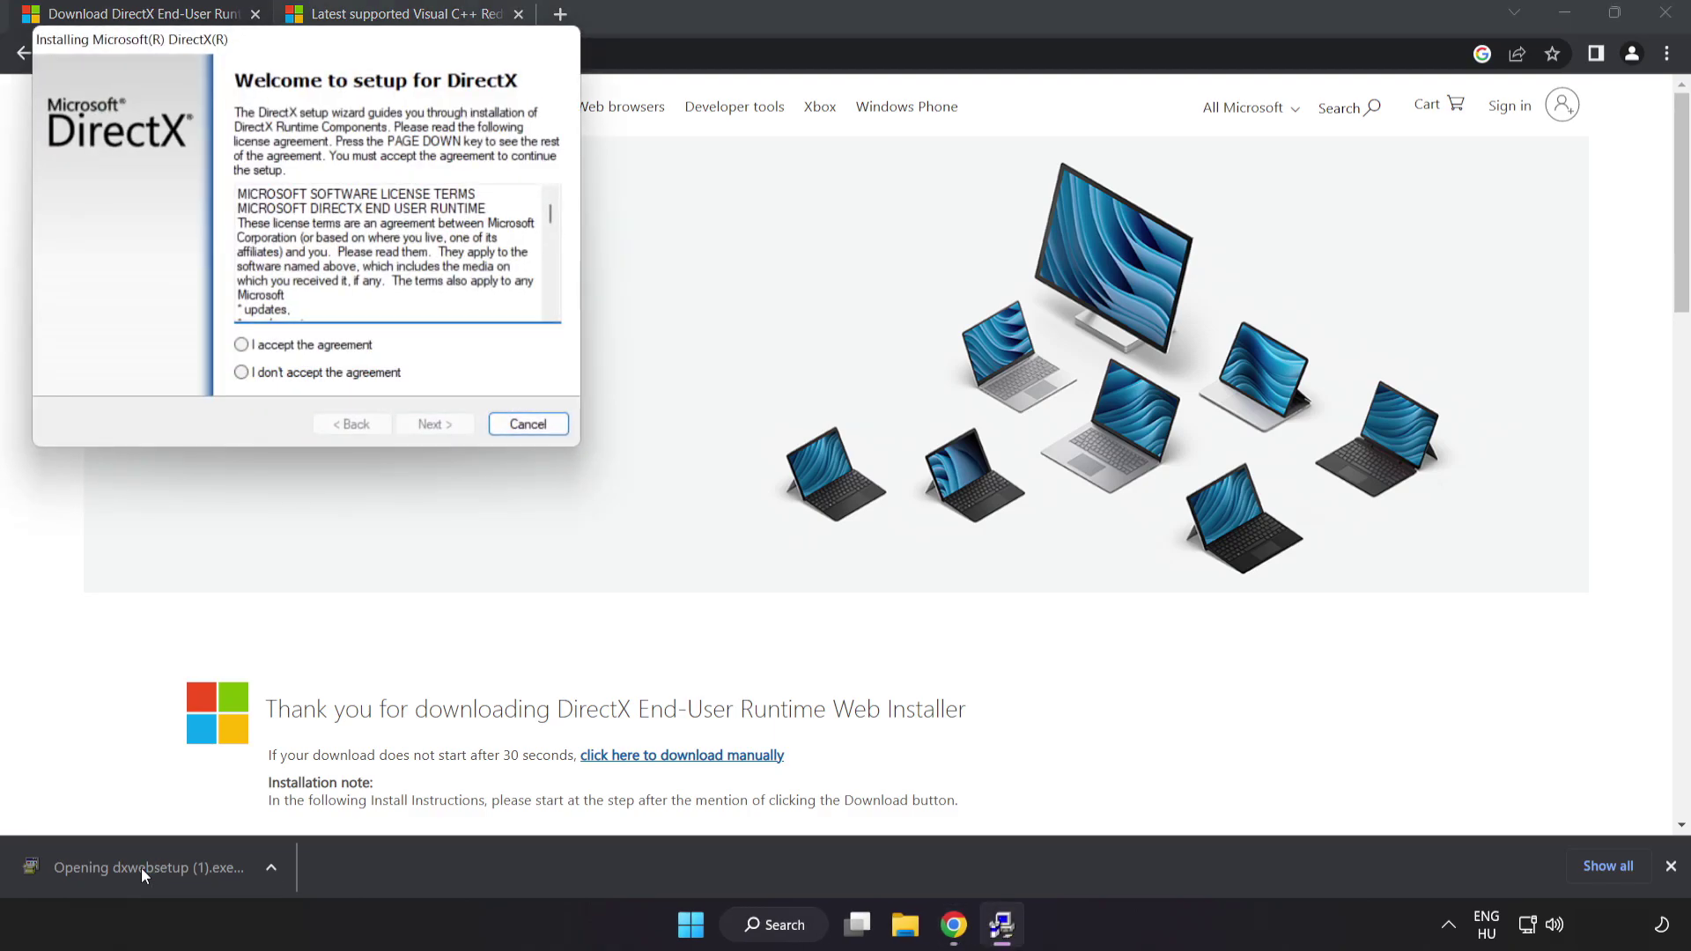
pyautogui.moveTo(254, 40); pyautogui.dragTo(773, 223)
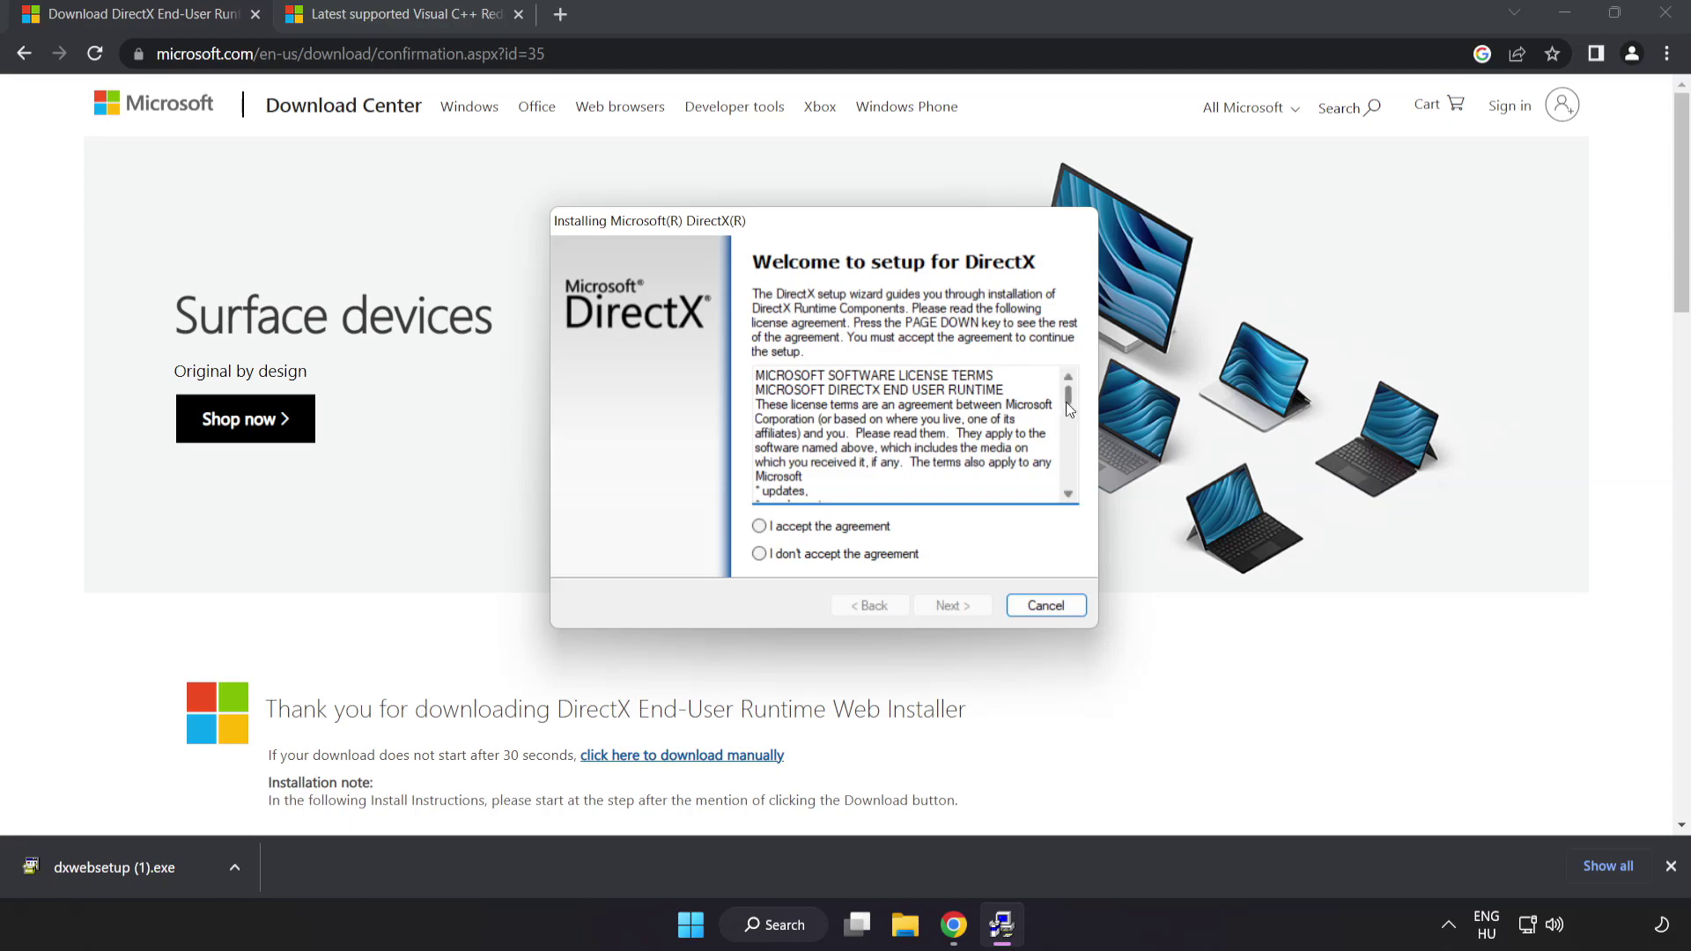
pyautogui.moveTo(1069, 407); pyautogui.dragTo(1069, 482)
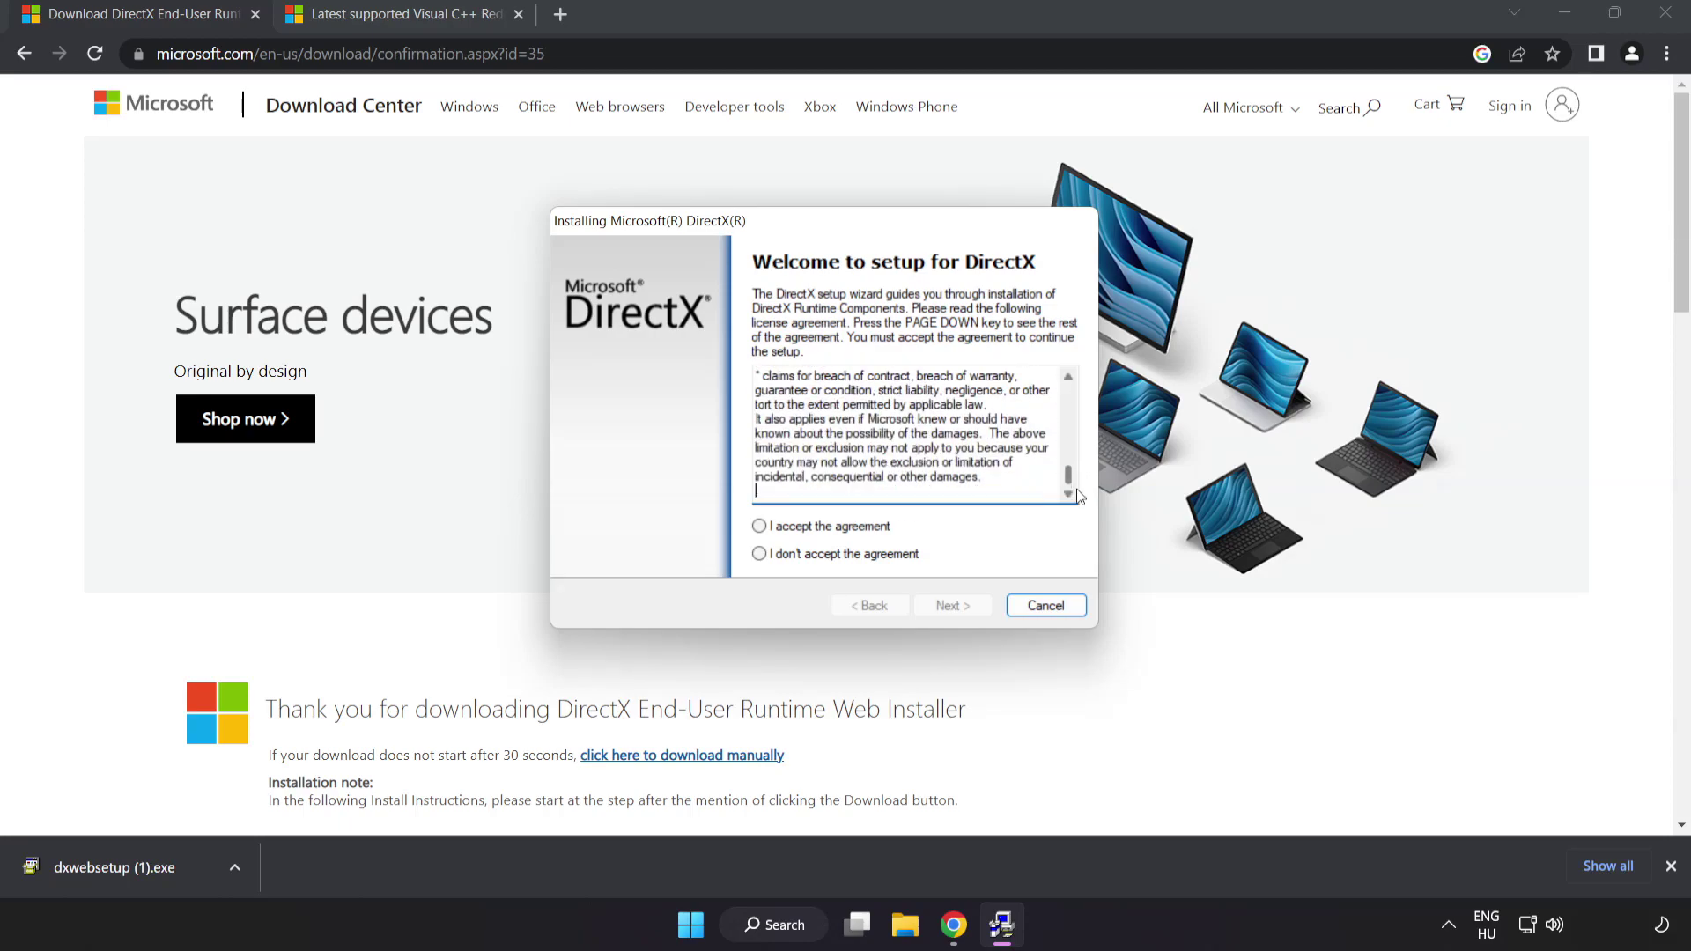
pyautogui.click(790, 528)
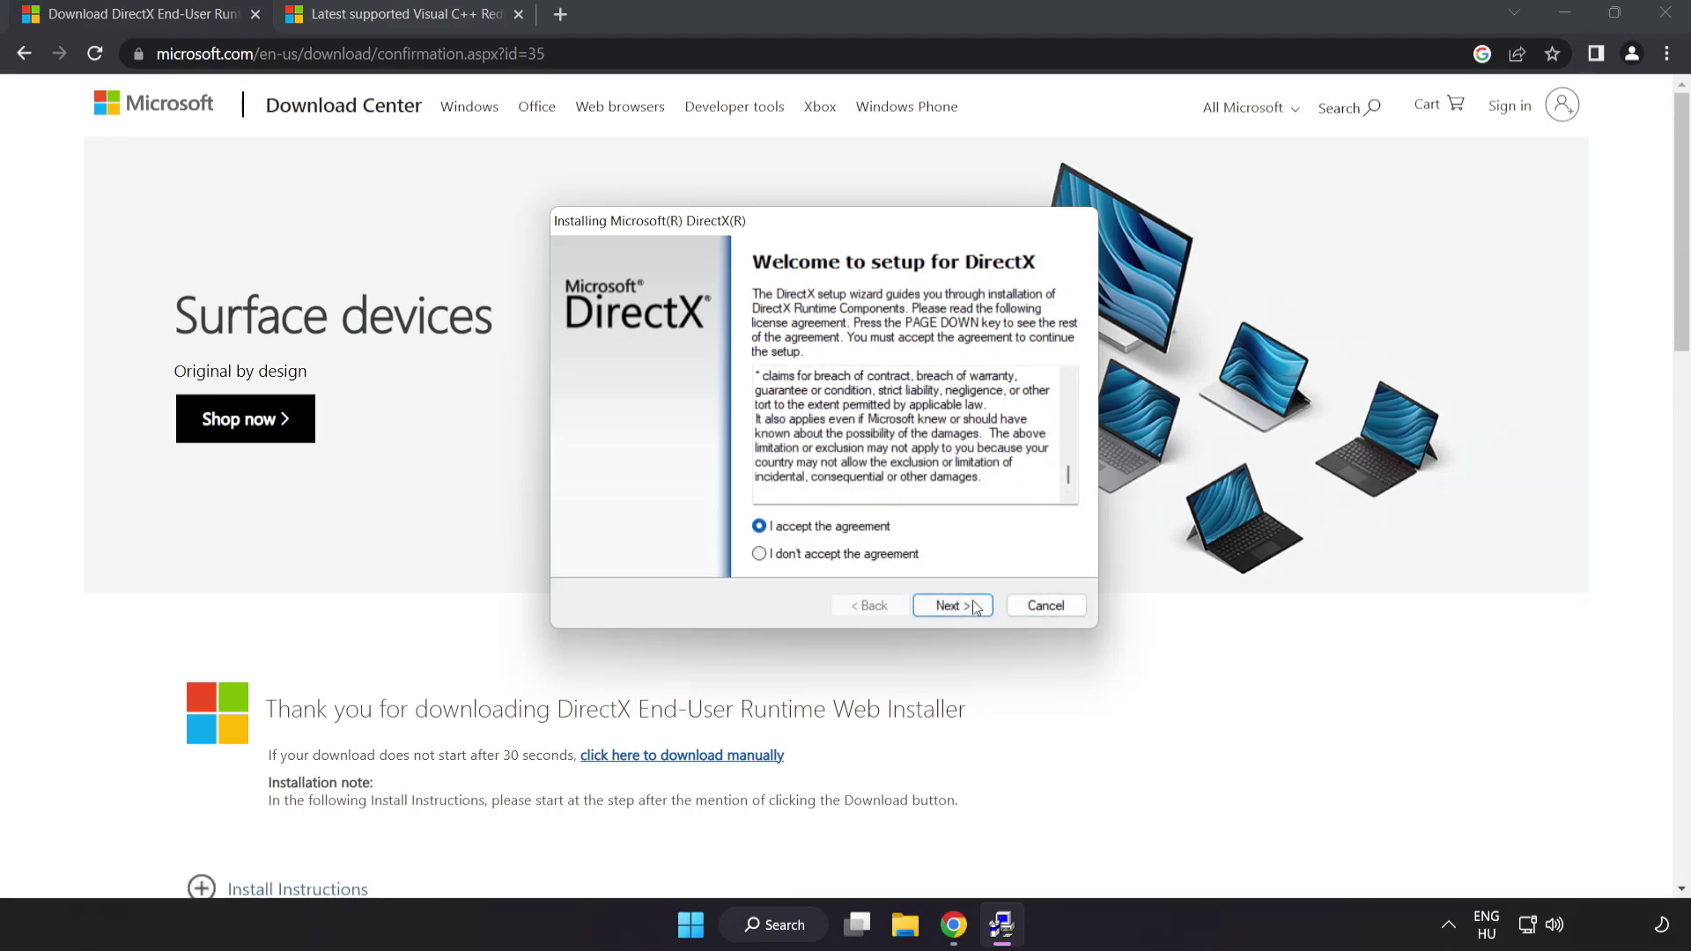
pyautogui.click(951, 607)
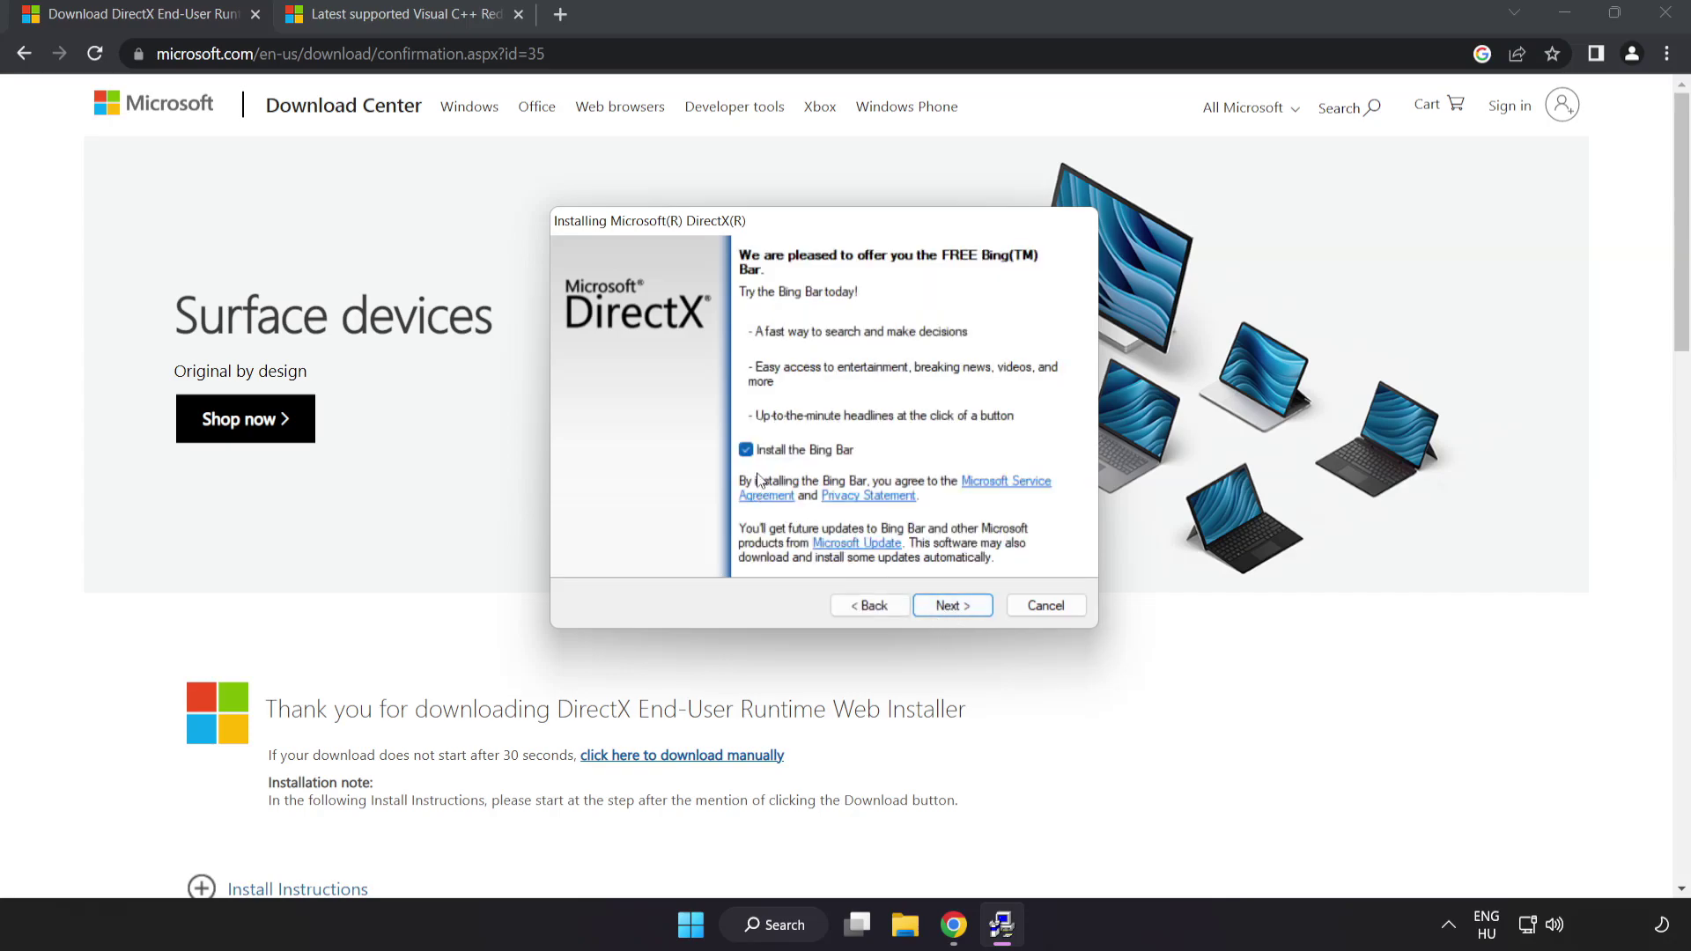
pyautogui.click(747, 451)
pyautogui.click(953, 606)
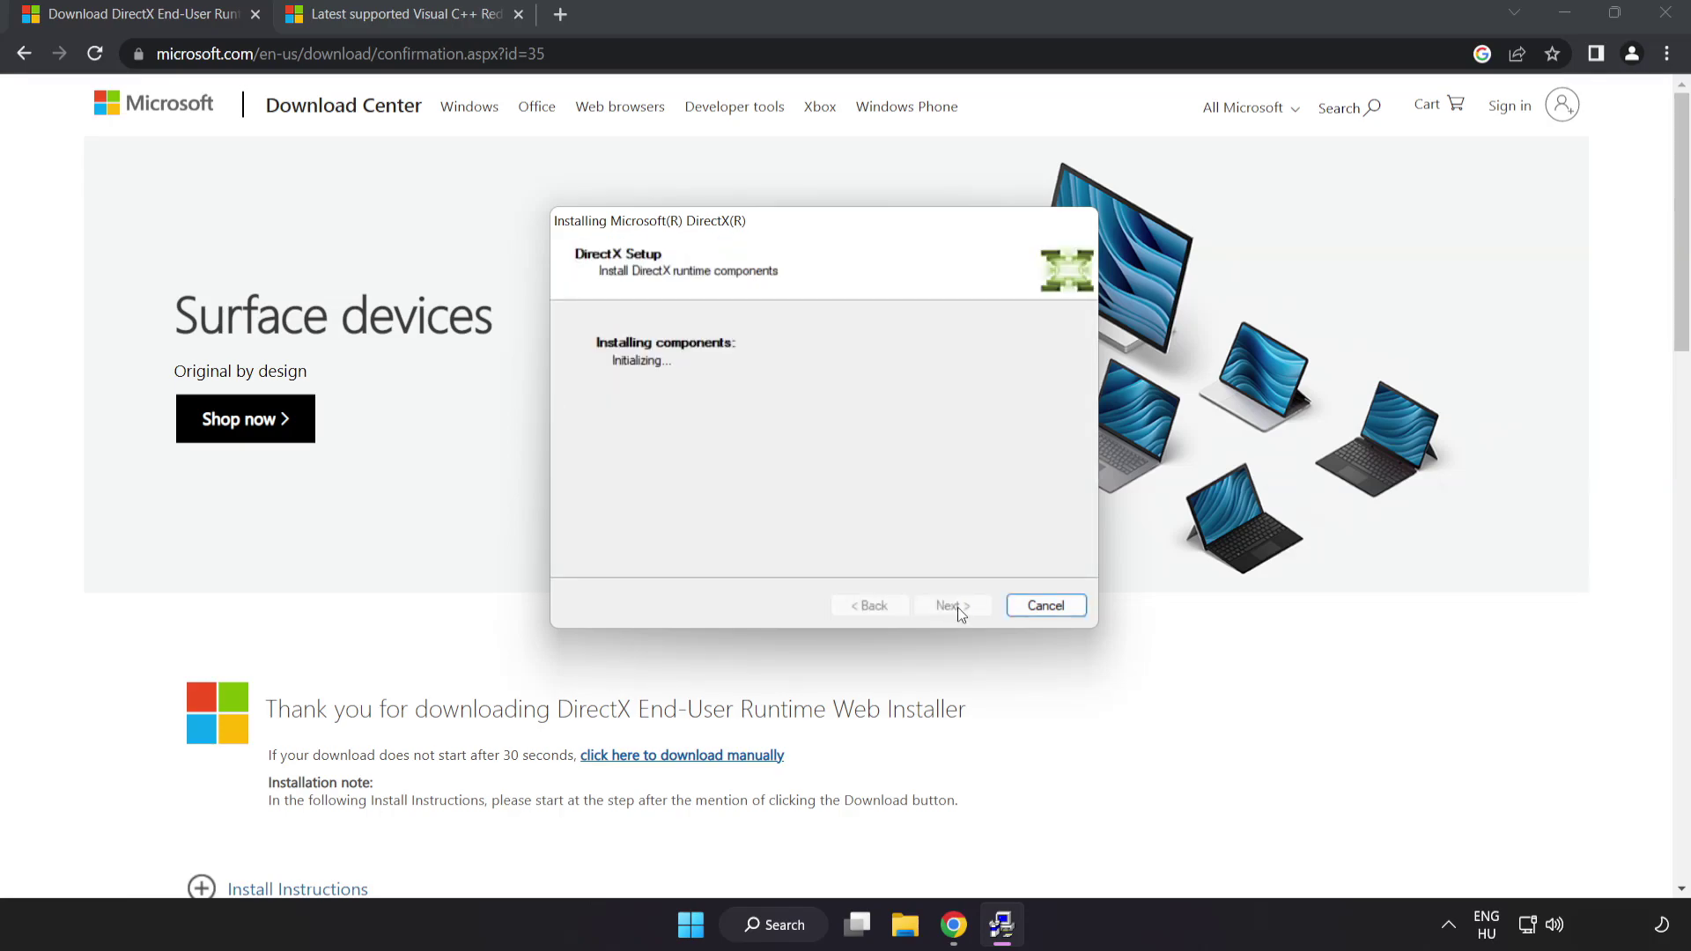
pyautogui.click(953, 608)
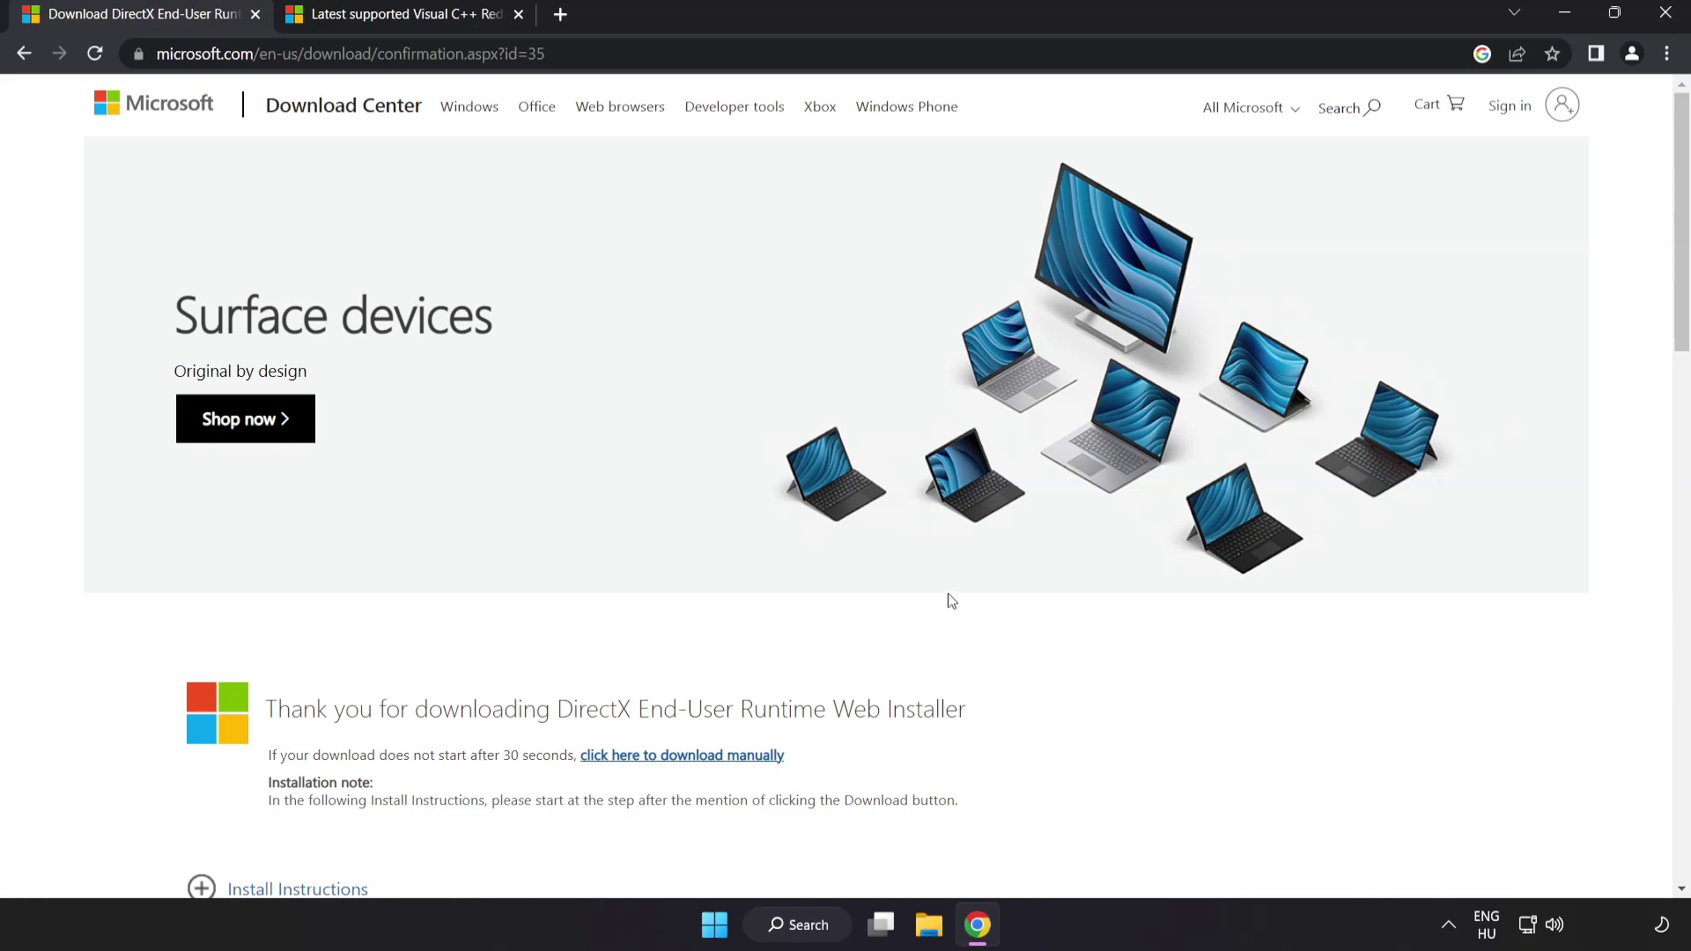
# Close the DirectX tab and download the ARM64, x86 and x64 vc_redist installers.
pyautogui.click(257, 15)
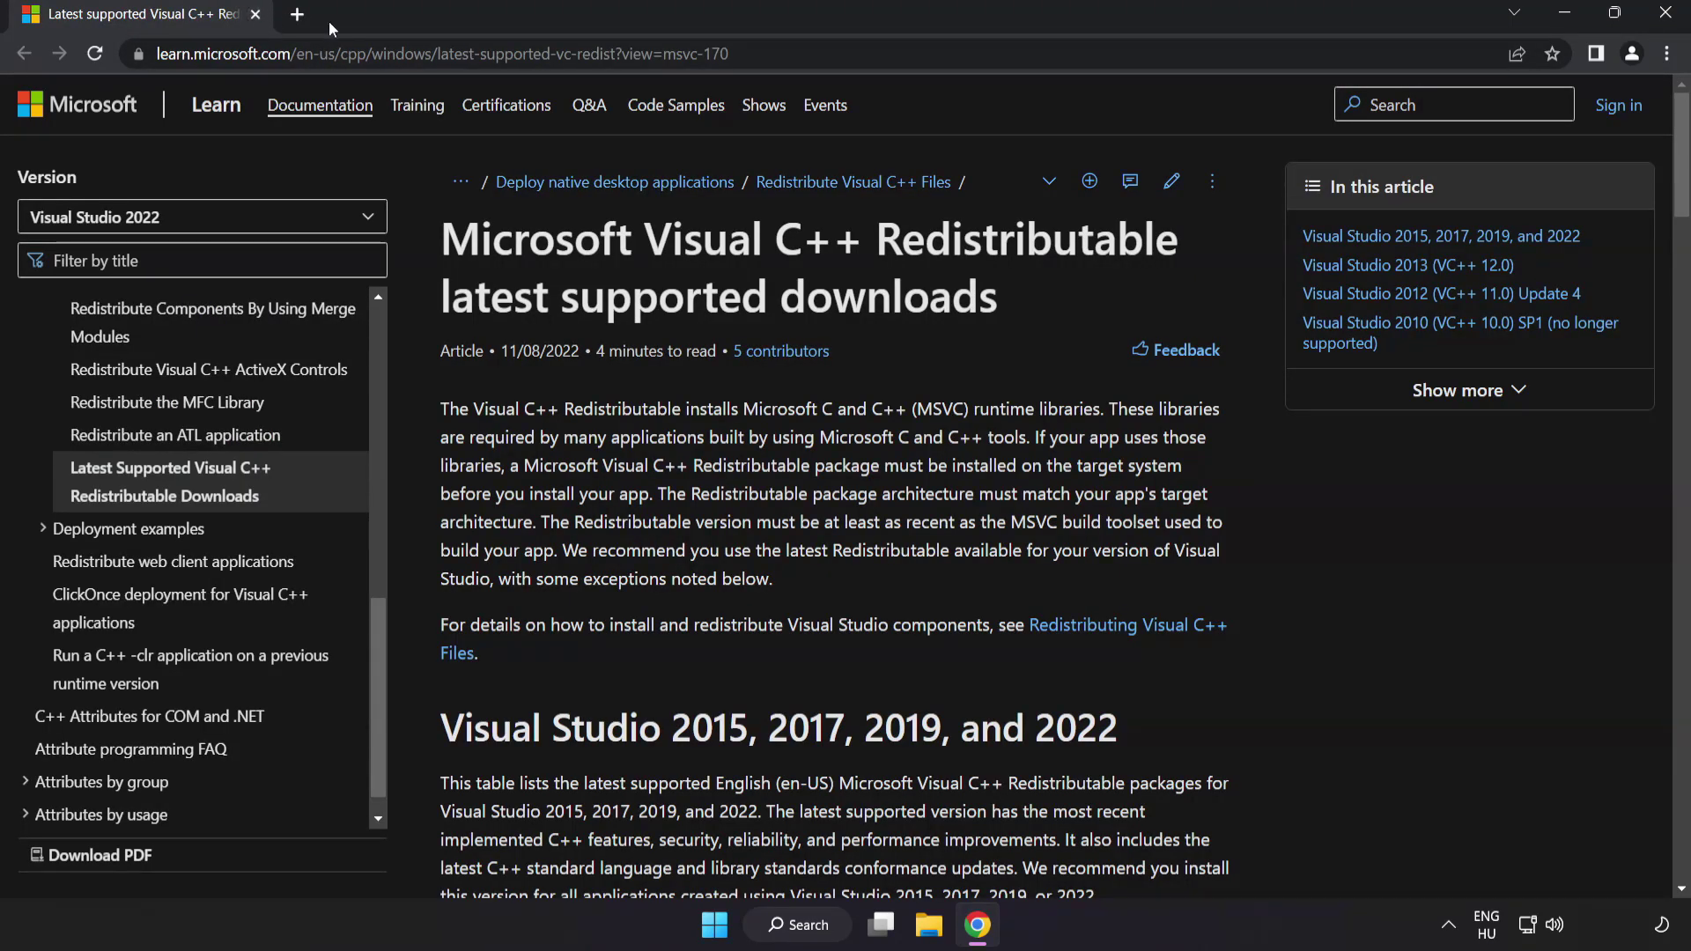
pyautogui.click(806, 53)
pyautogui.click(805, 53)
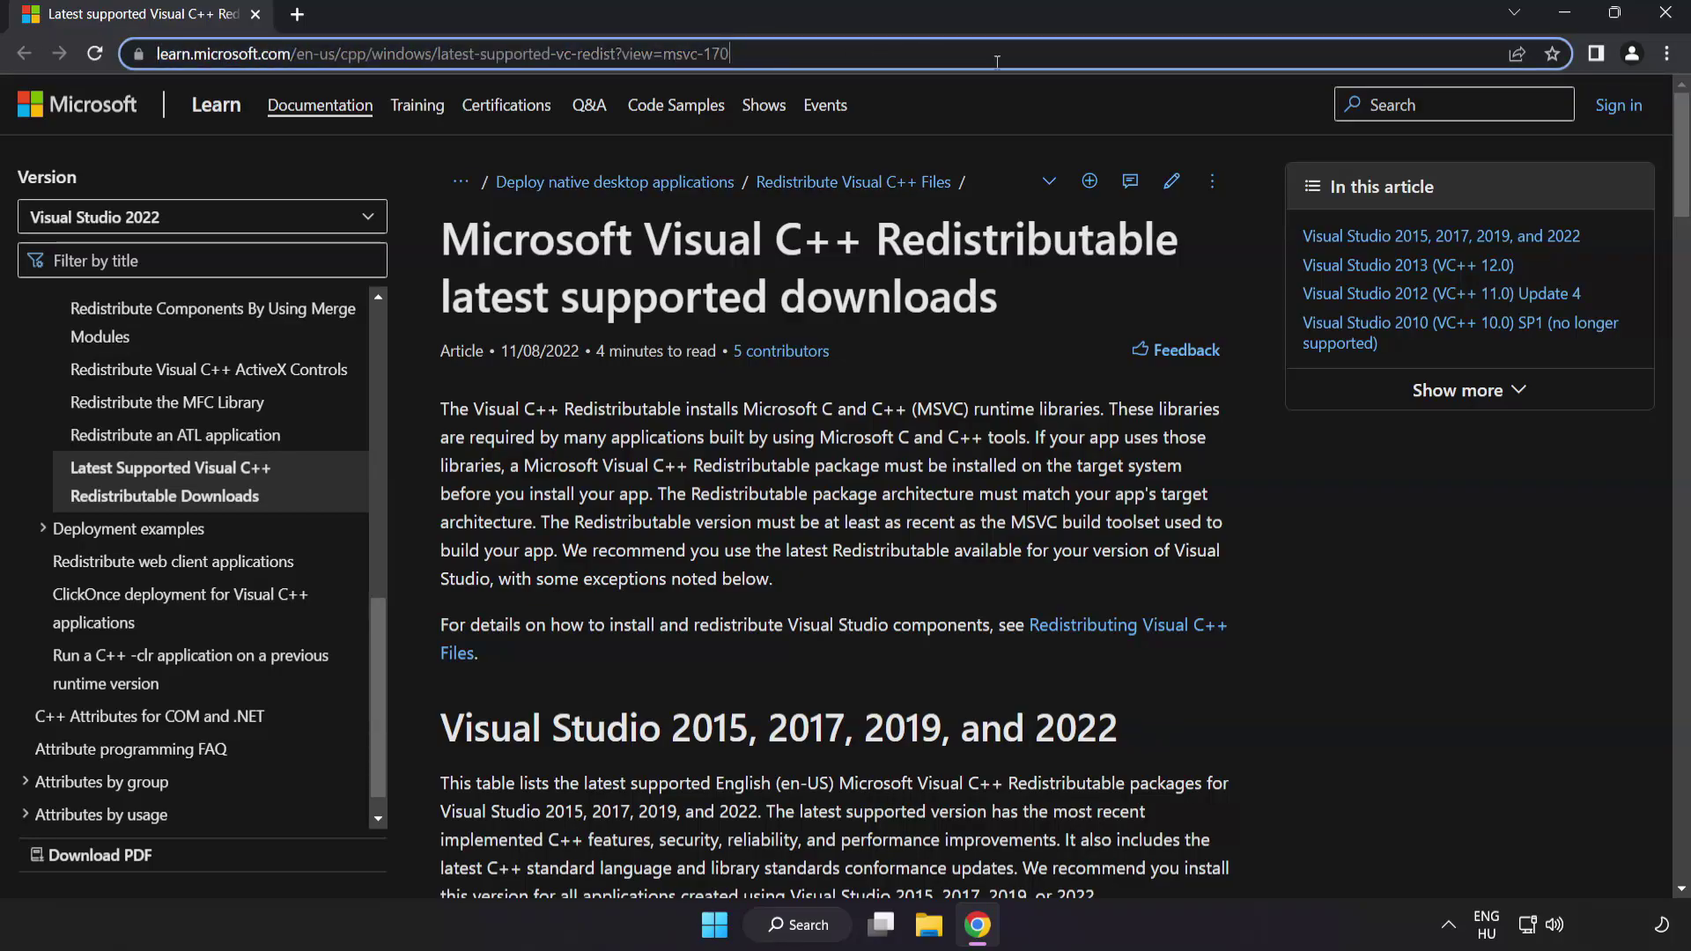
pyautogui.click(849, 259)
pyautogui.moveTo(1675, 176); pyautogui.dragTo(1675, 265)
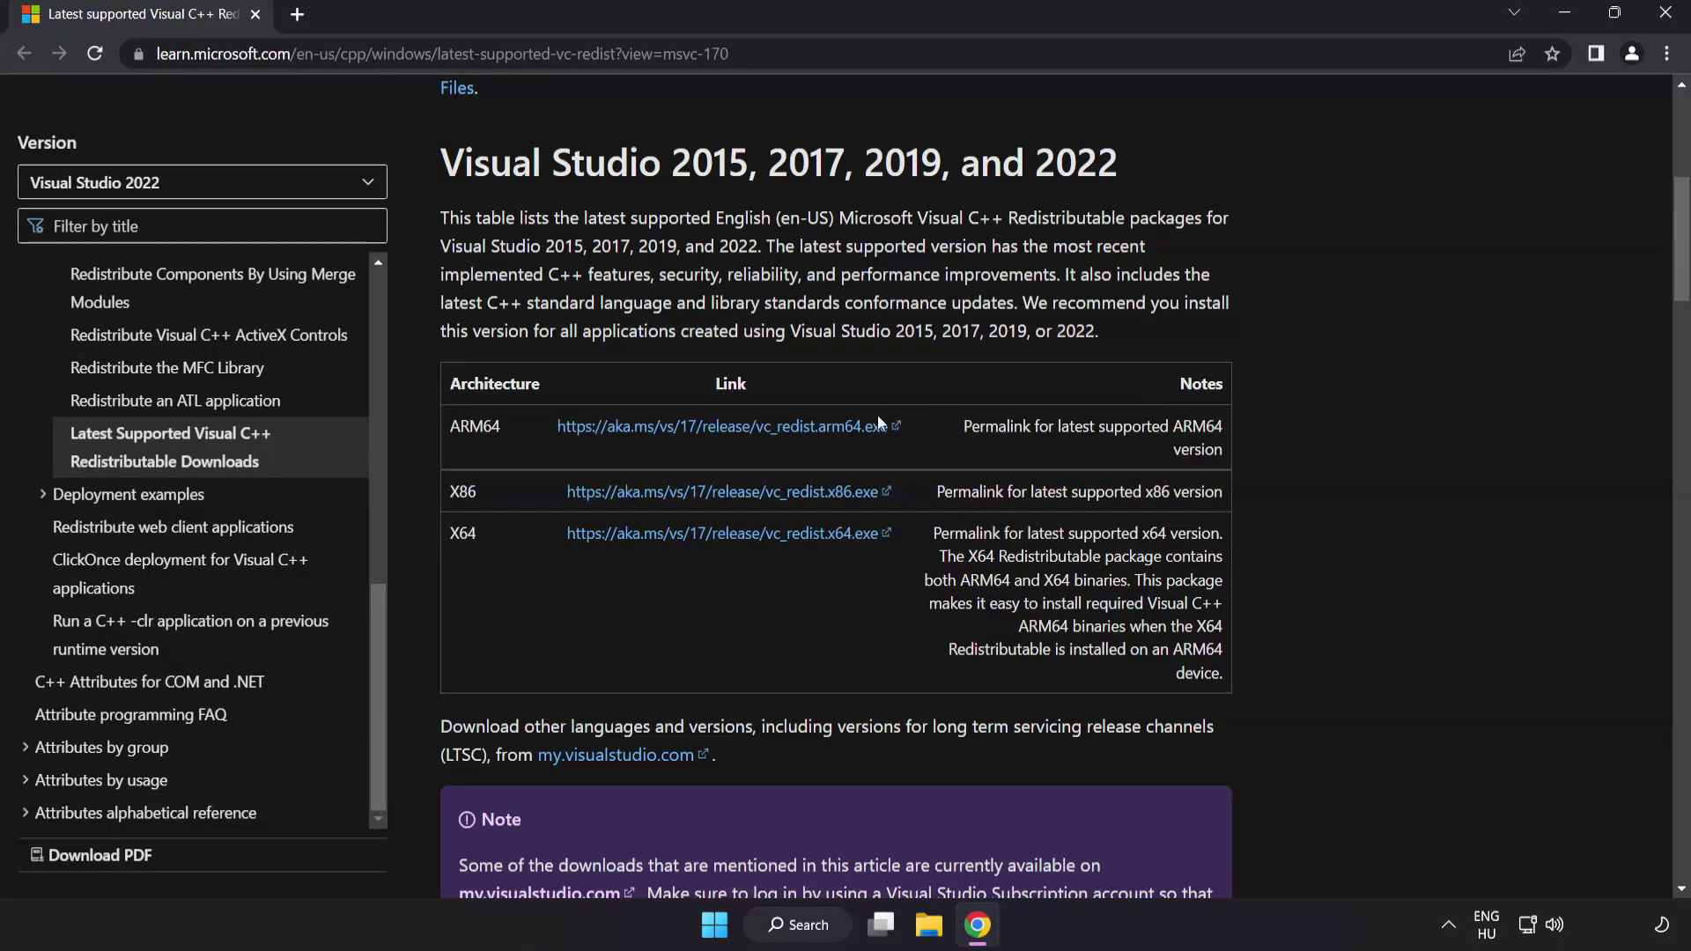
pyautogui.click(701, 432)
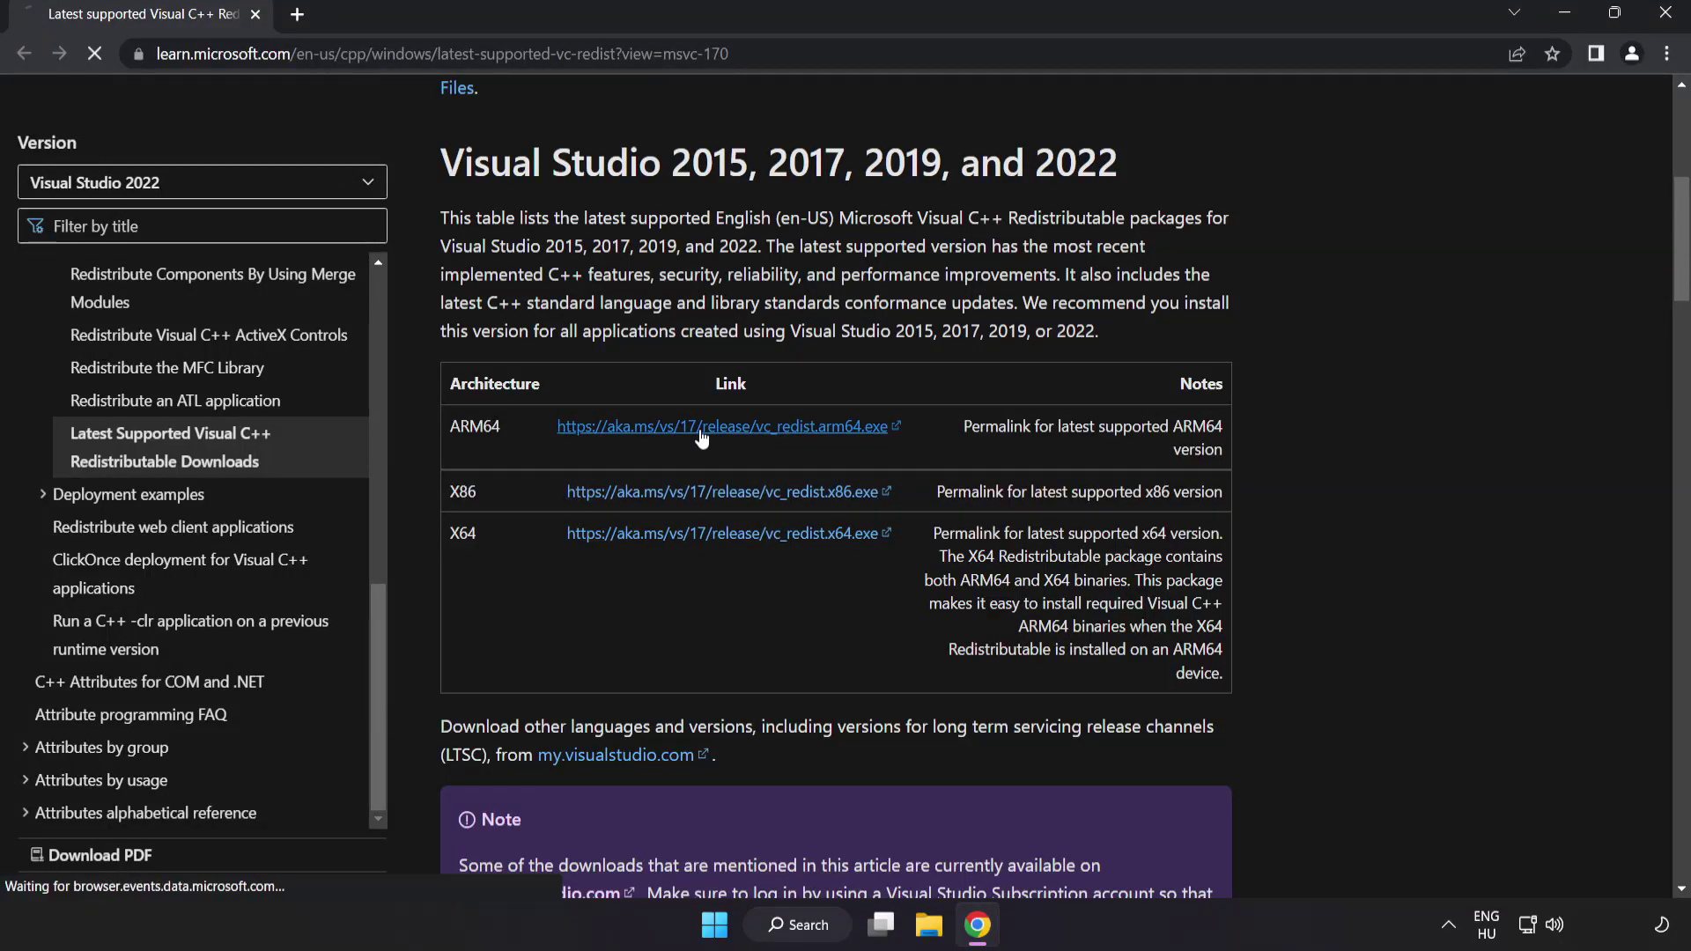
pyautogui.click(722, 493)
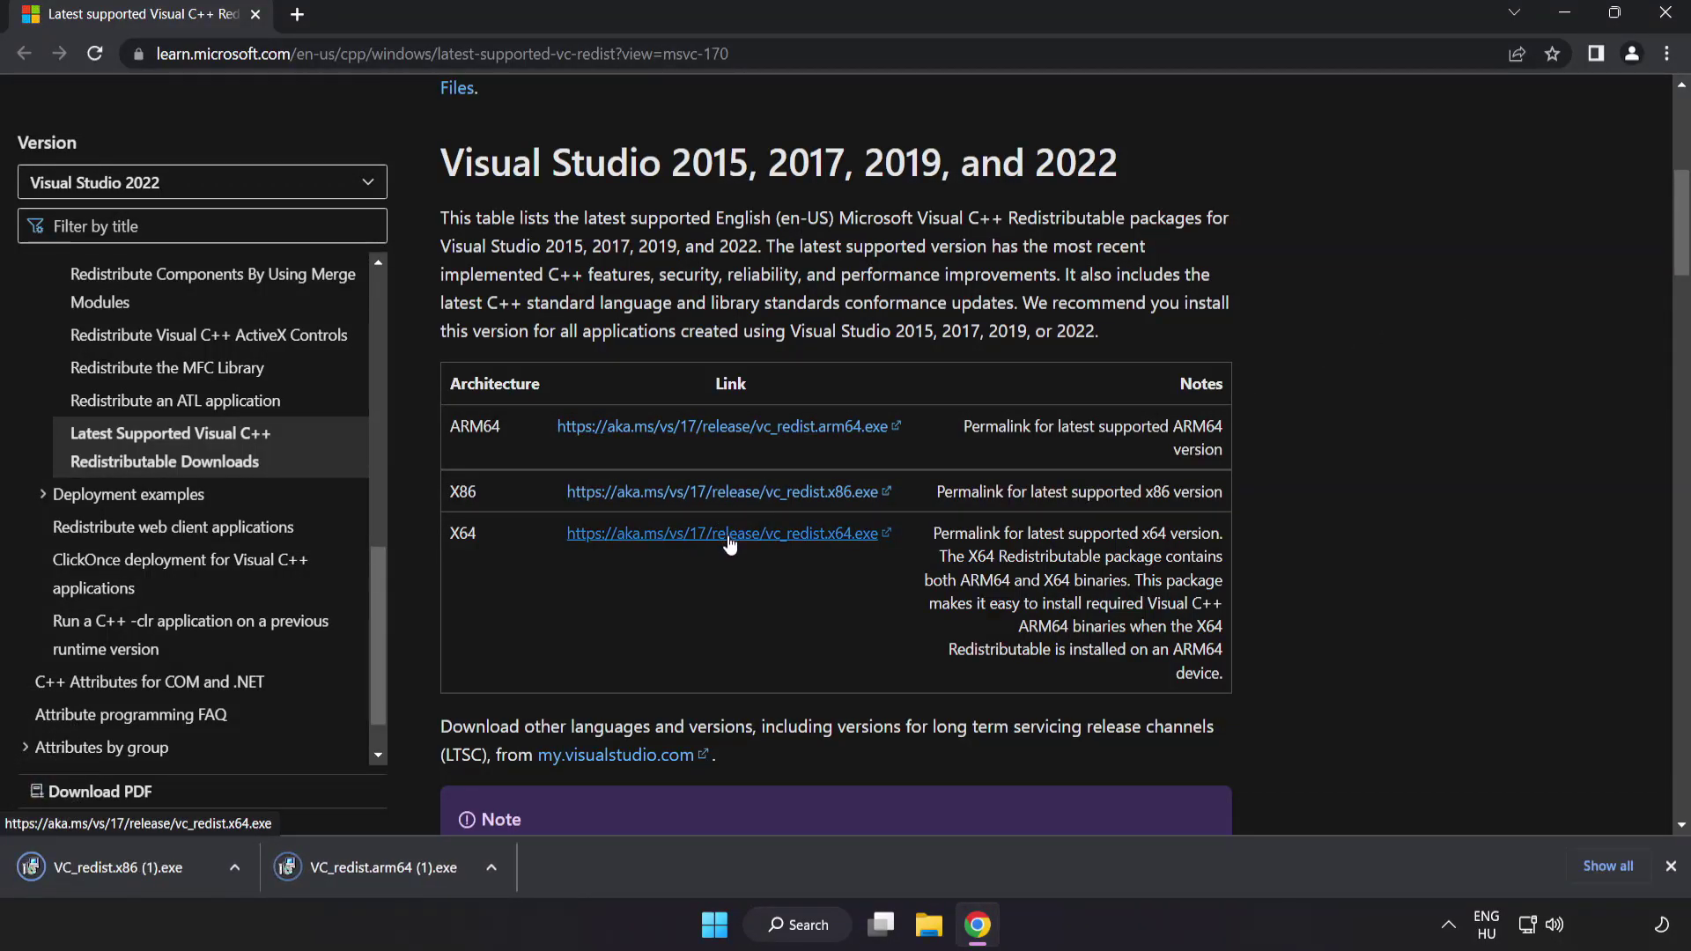
pyautogui.click(728, 543)
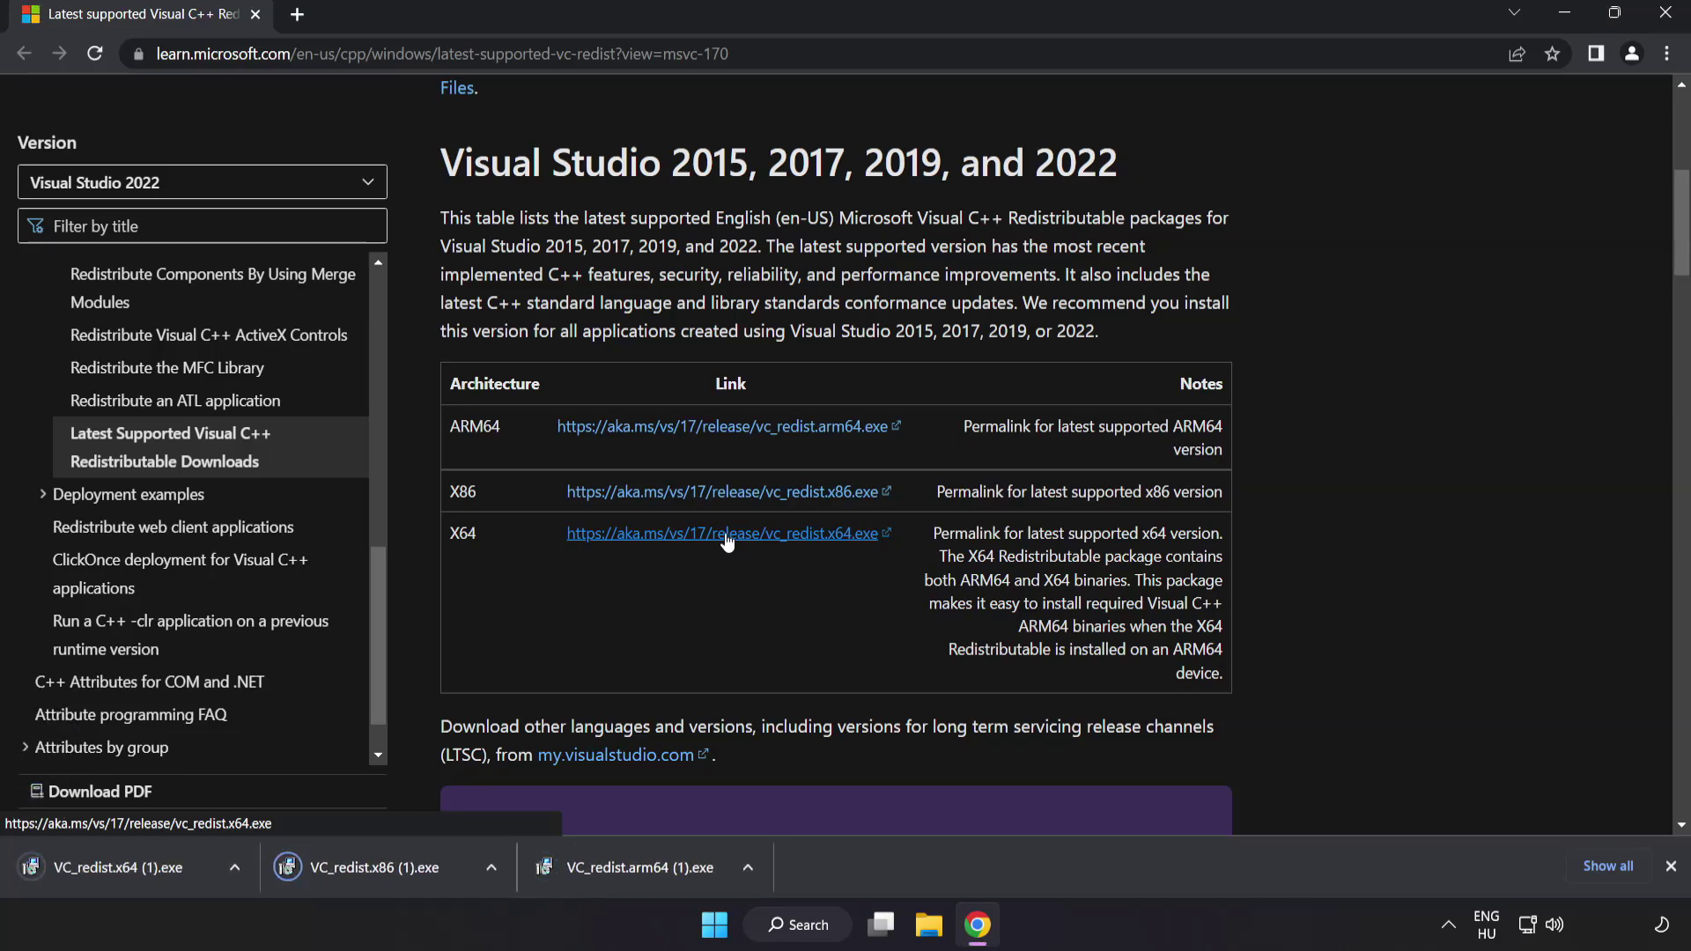
# Run the ARM64 Visual C++ Redistributable installer, accepting the licence; its setup fails.
pyautogui.click(636, 869)
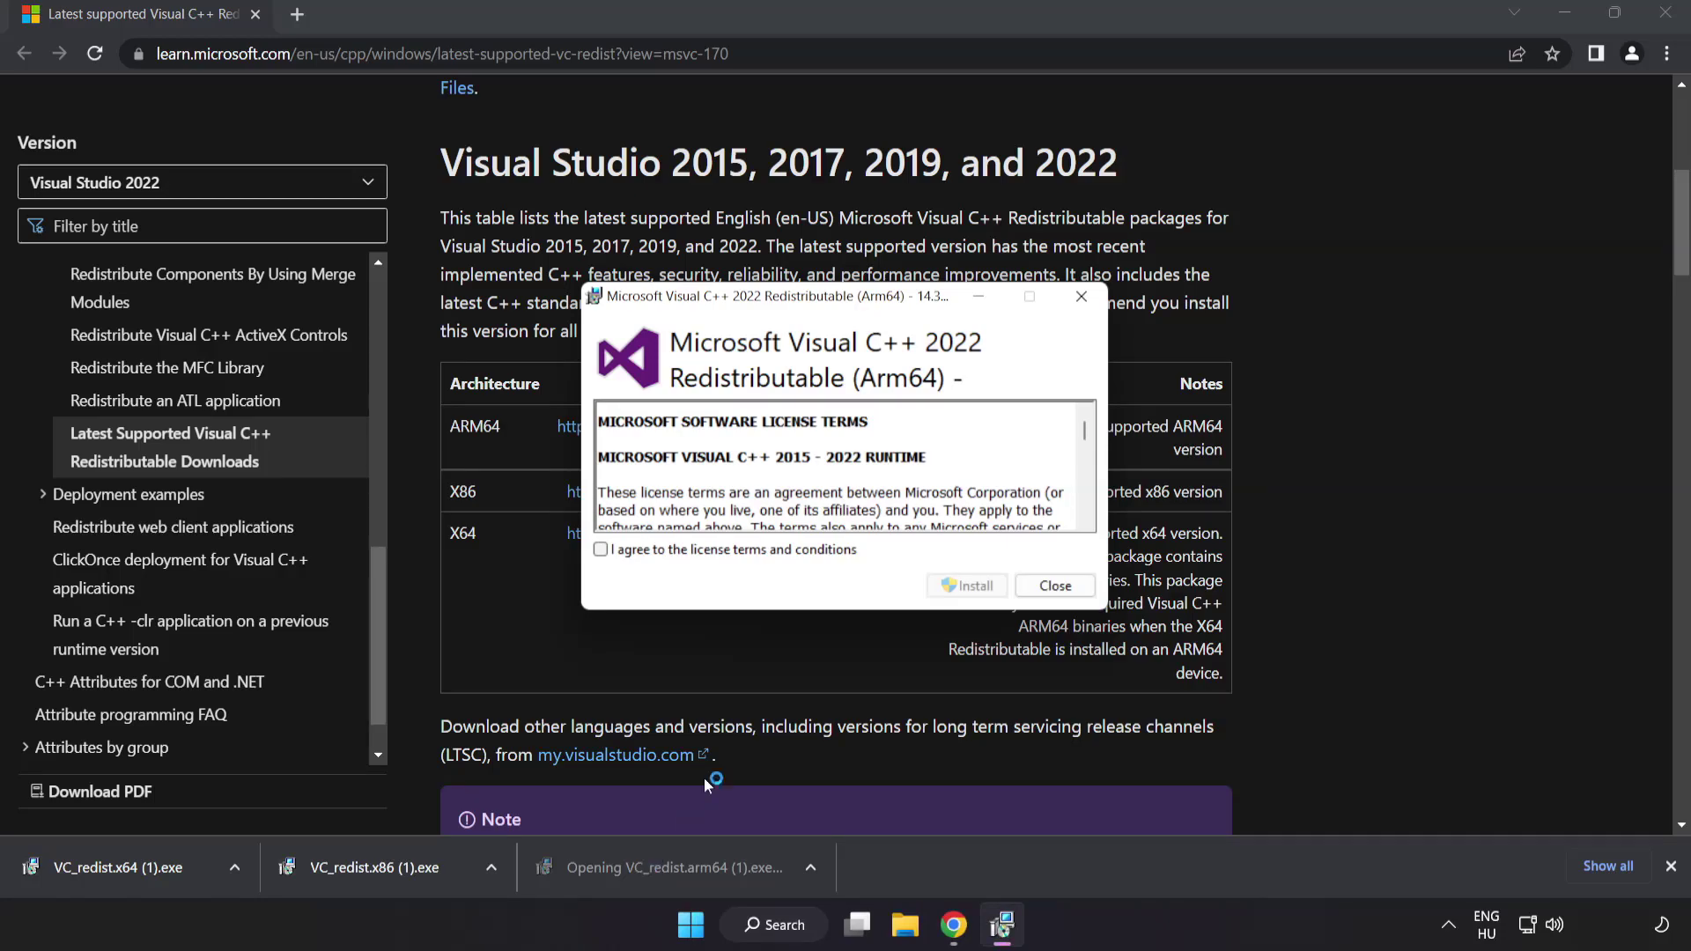
pyautogui.moveTo(1085, 430); pyautogui.dragTo(1087, 513)
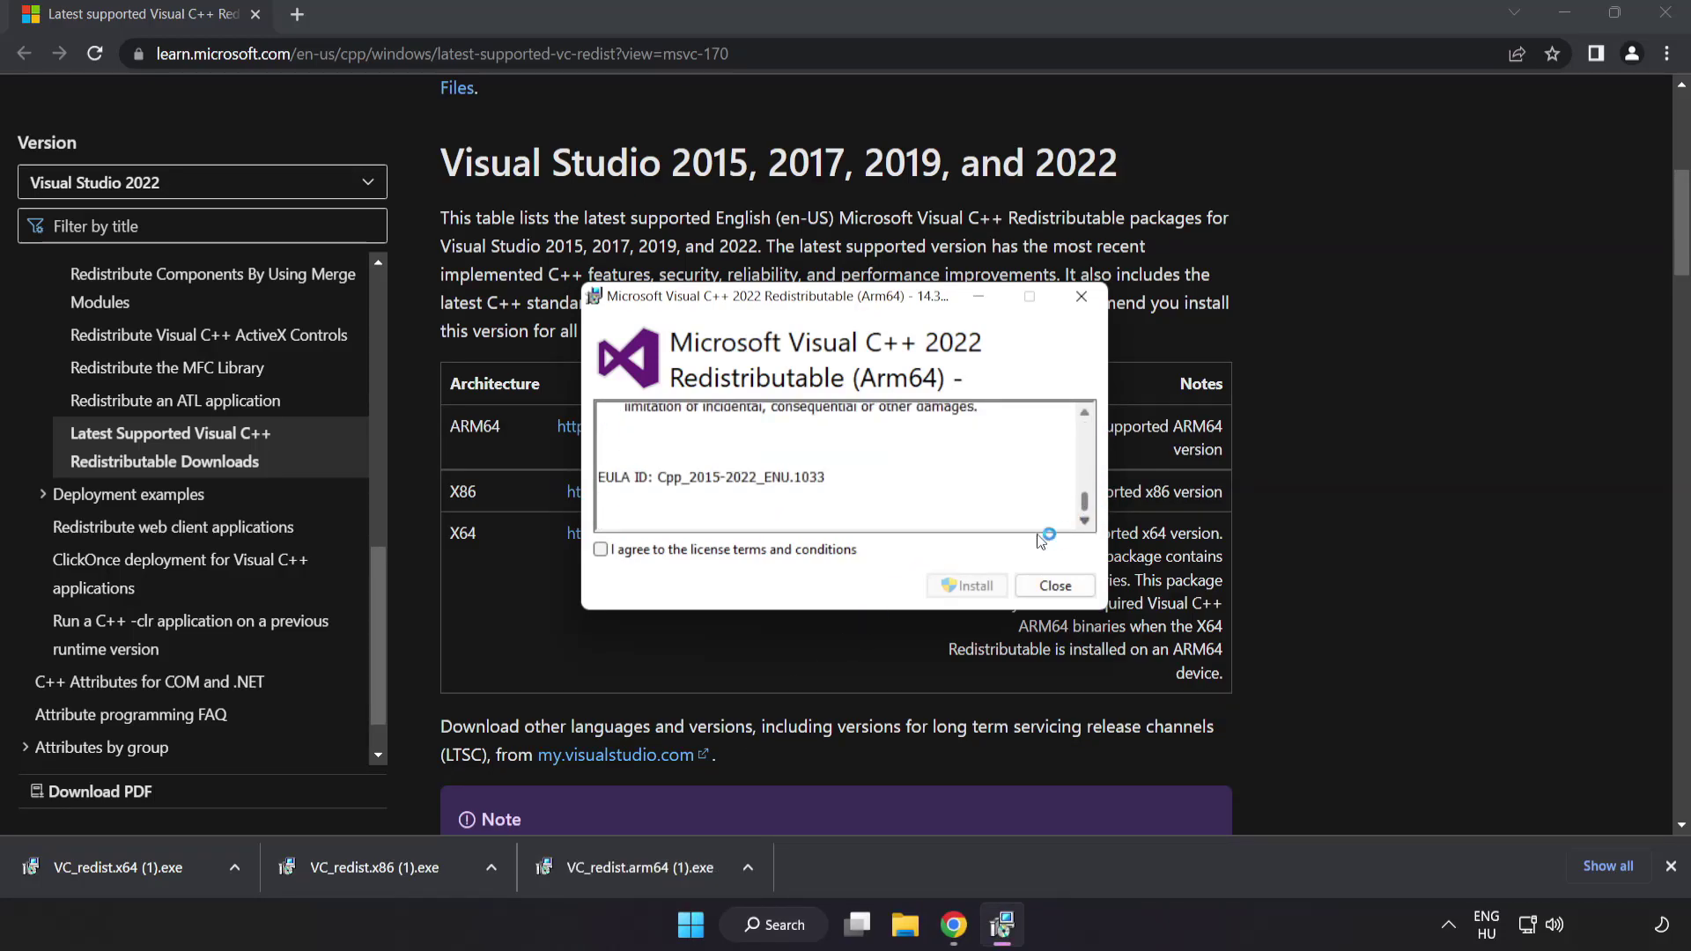
pyautogui.click(601, 550)
pyautogui.click(963, 586)
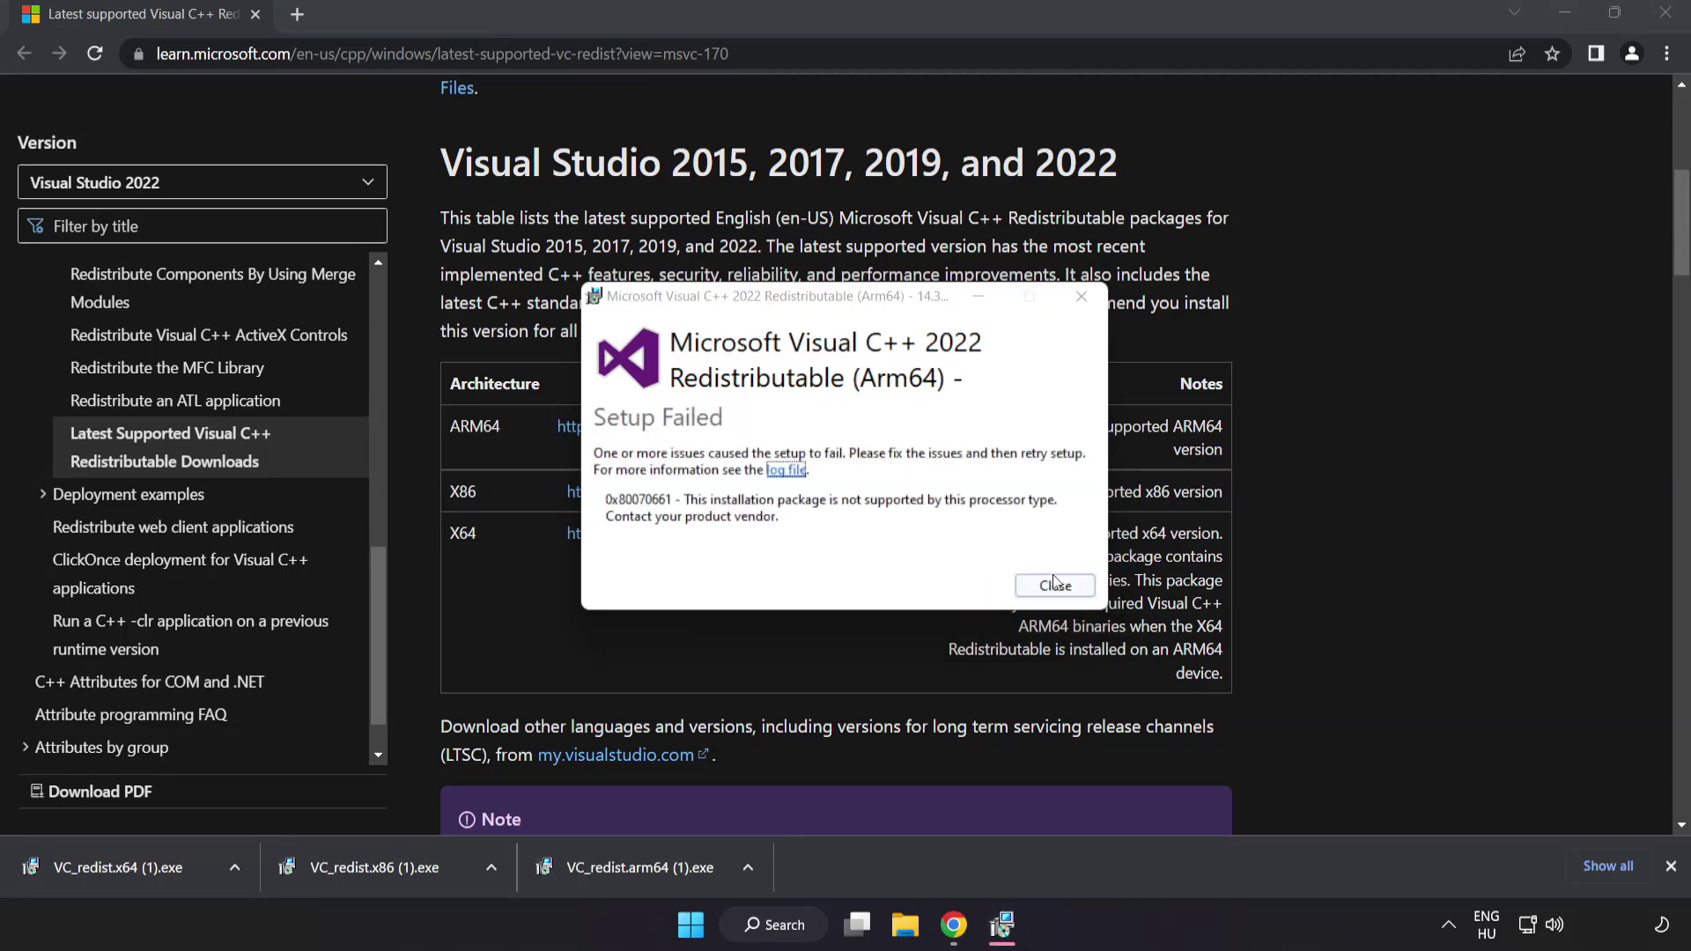
pyautogui.click(1054, 578)
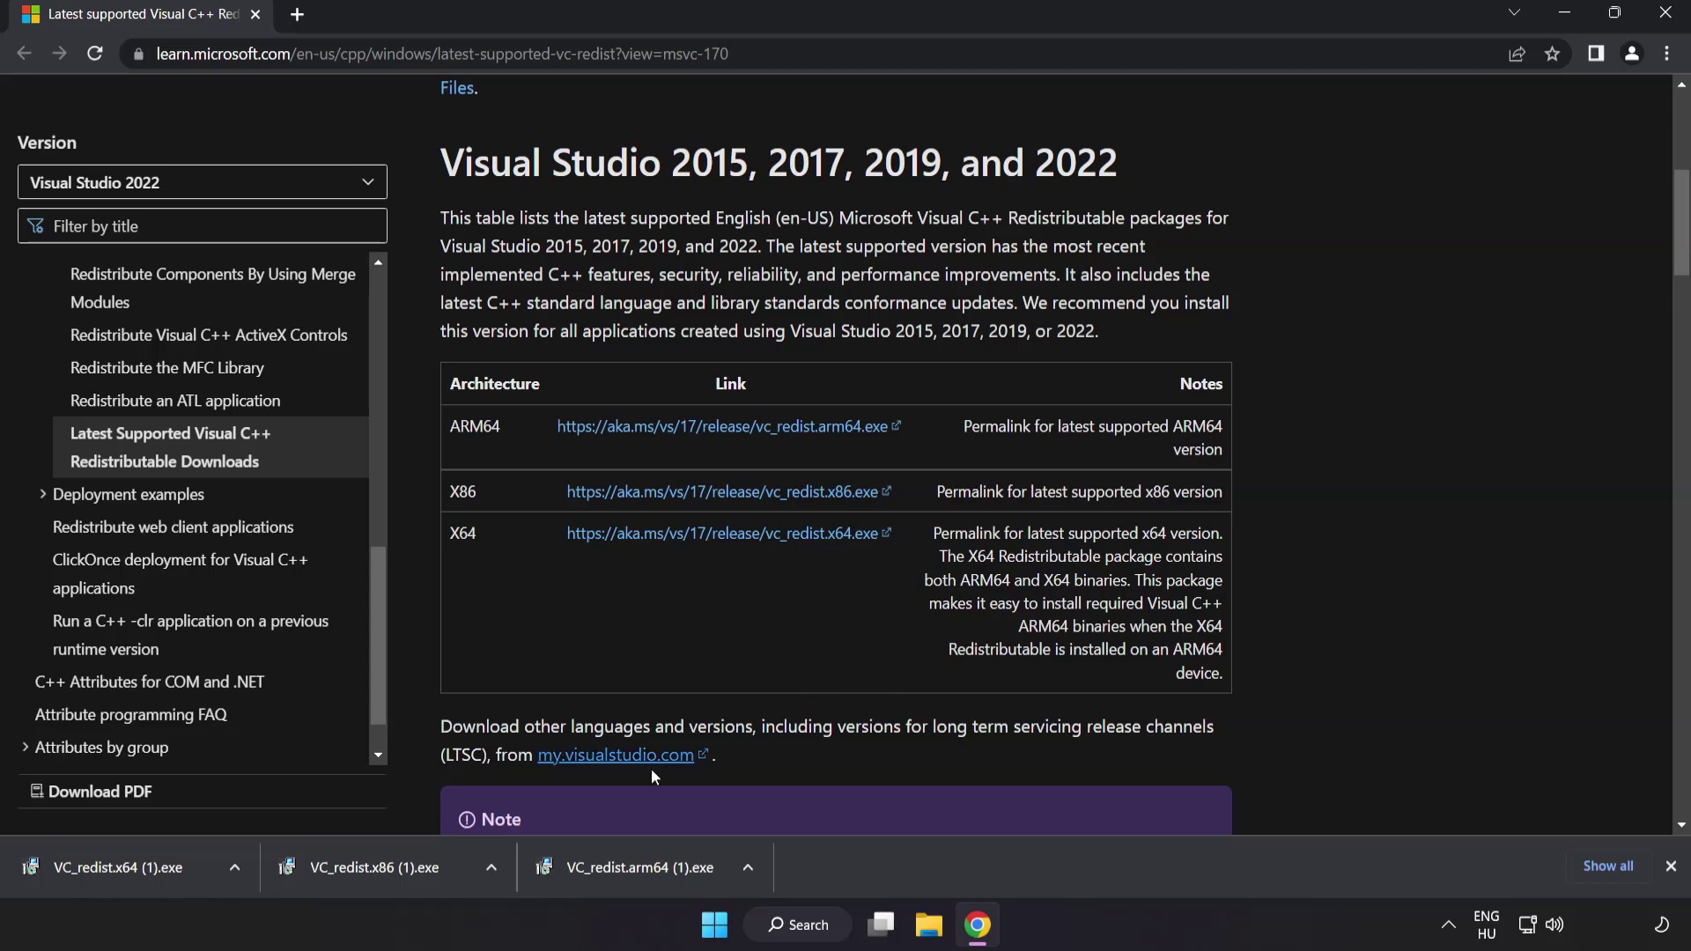
# Install the x86 redistributable, attempt the x64 one (setup failed), then close Chrome.
pyautogui.click(380, 869)
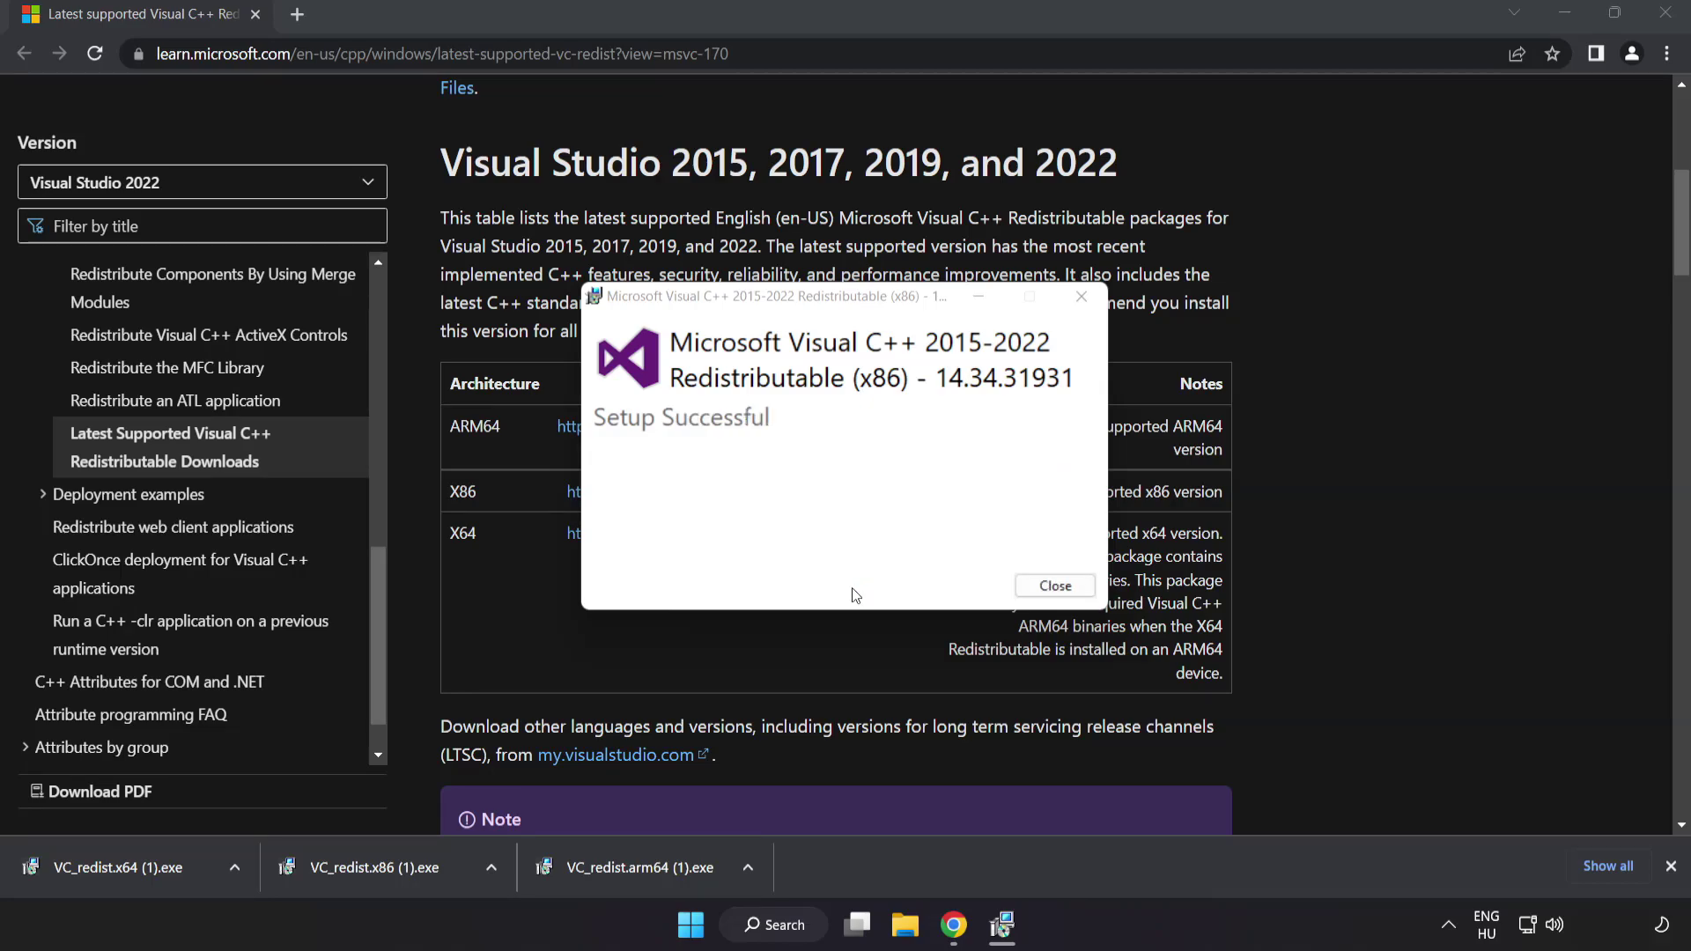
pyautogui.click(1053, 585)
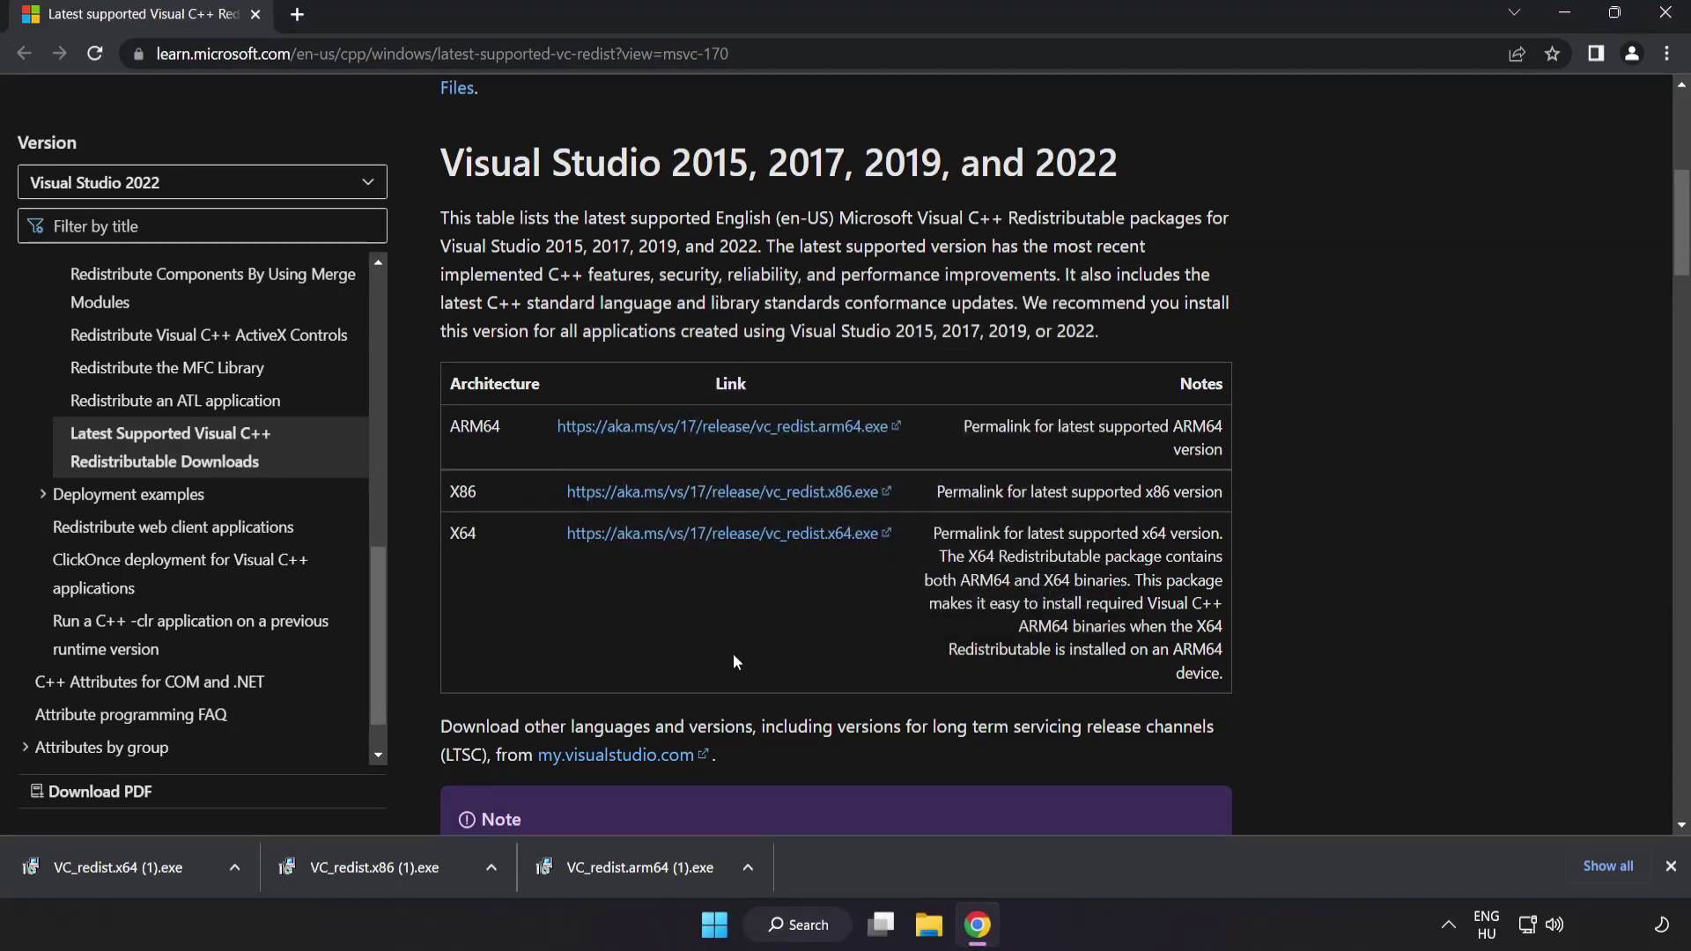
pyautogui.click(151, 867)
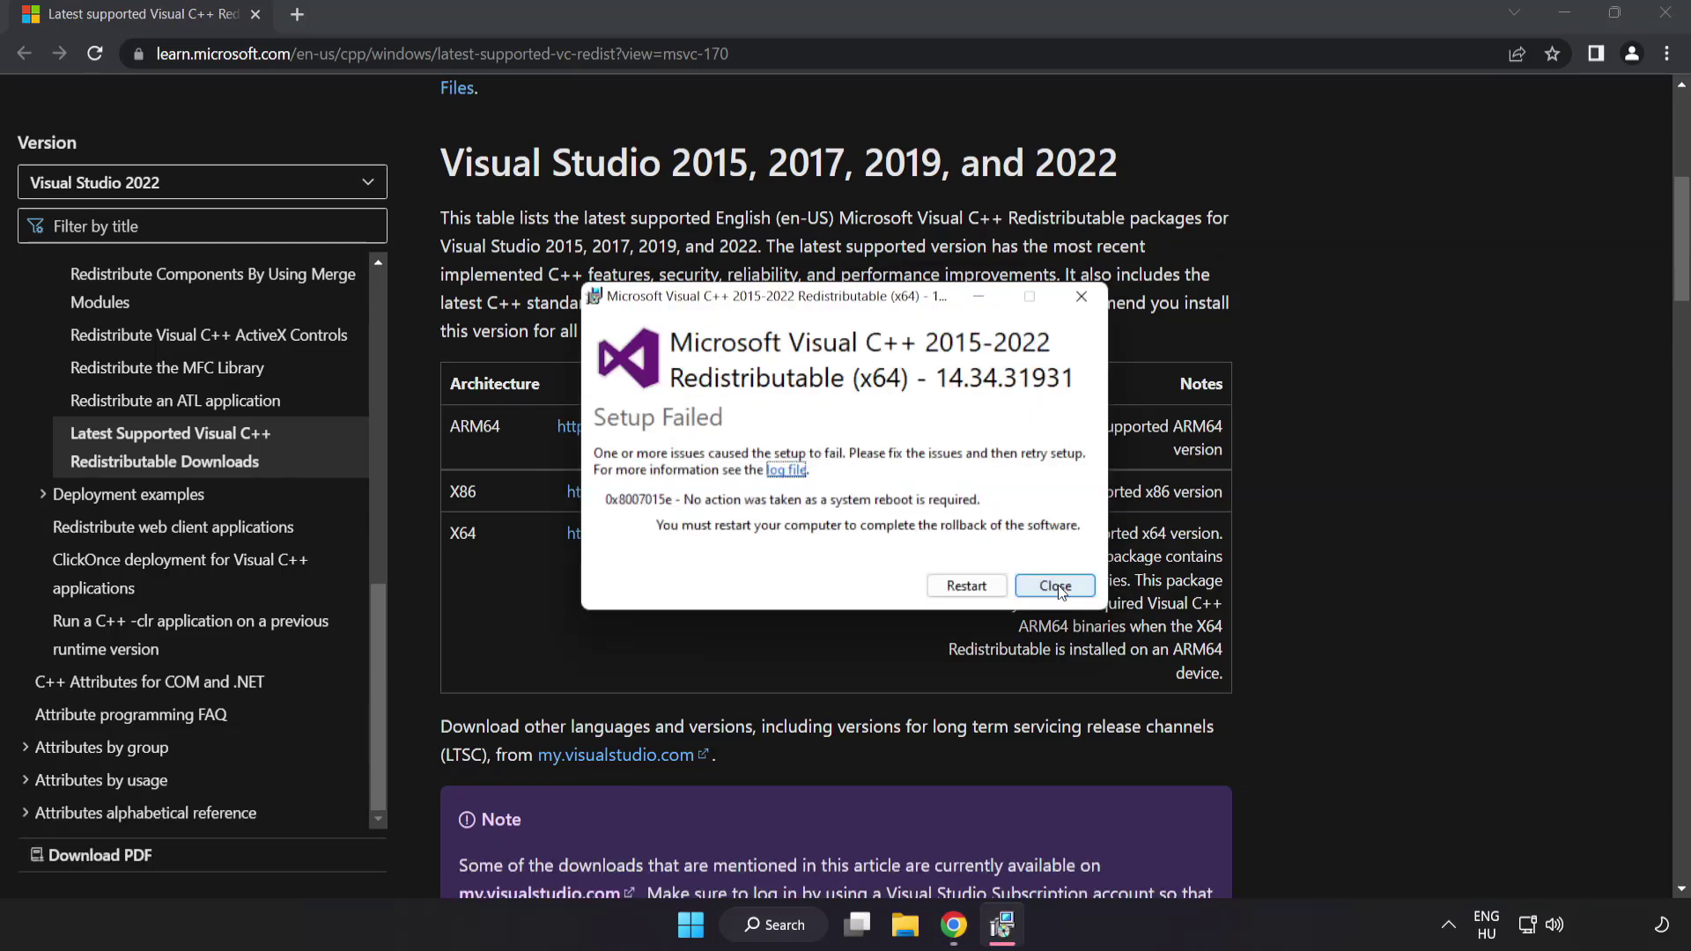
pyautogui.click(1059, 588)
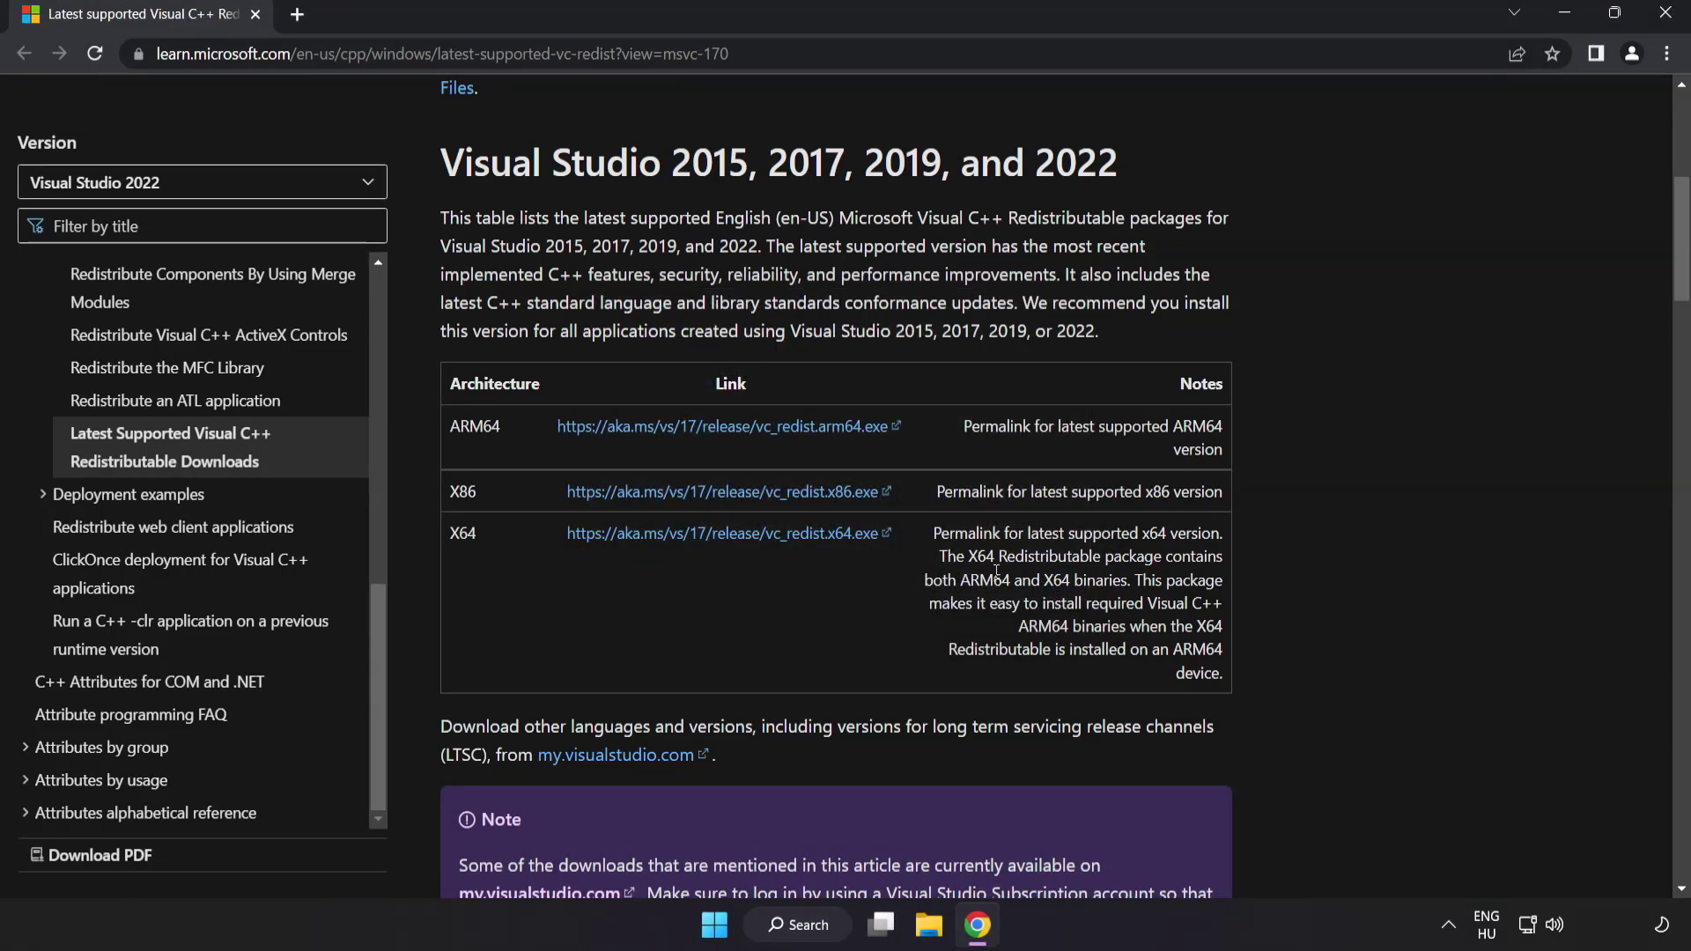
pyautogui.click(1663, 21)
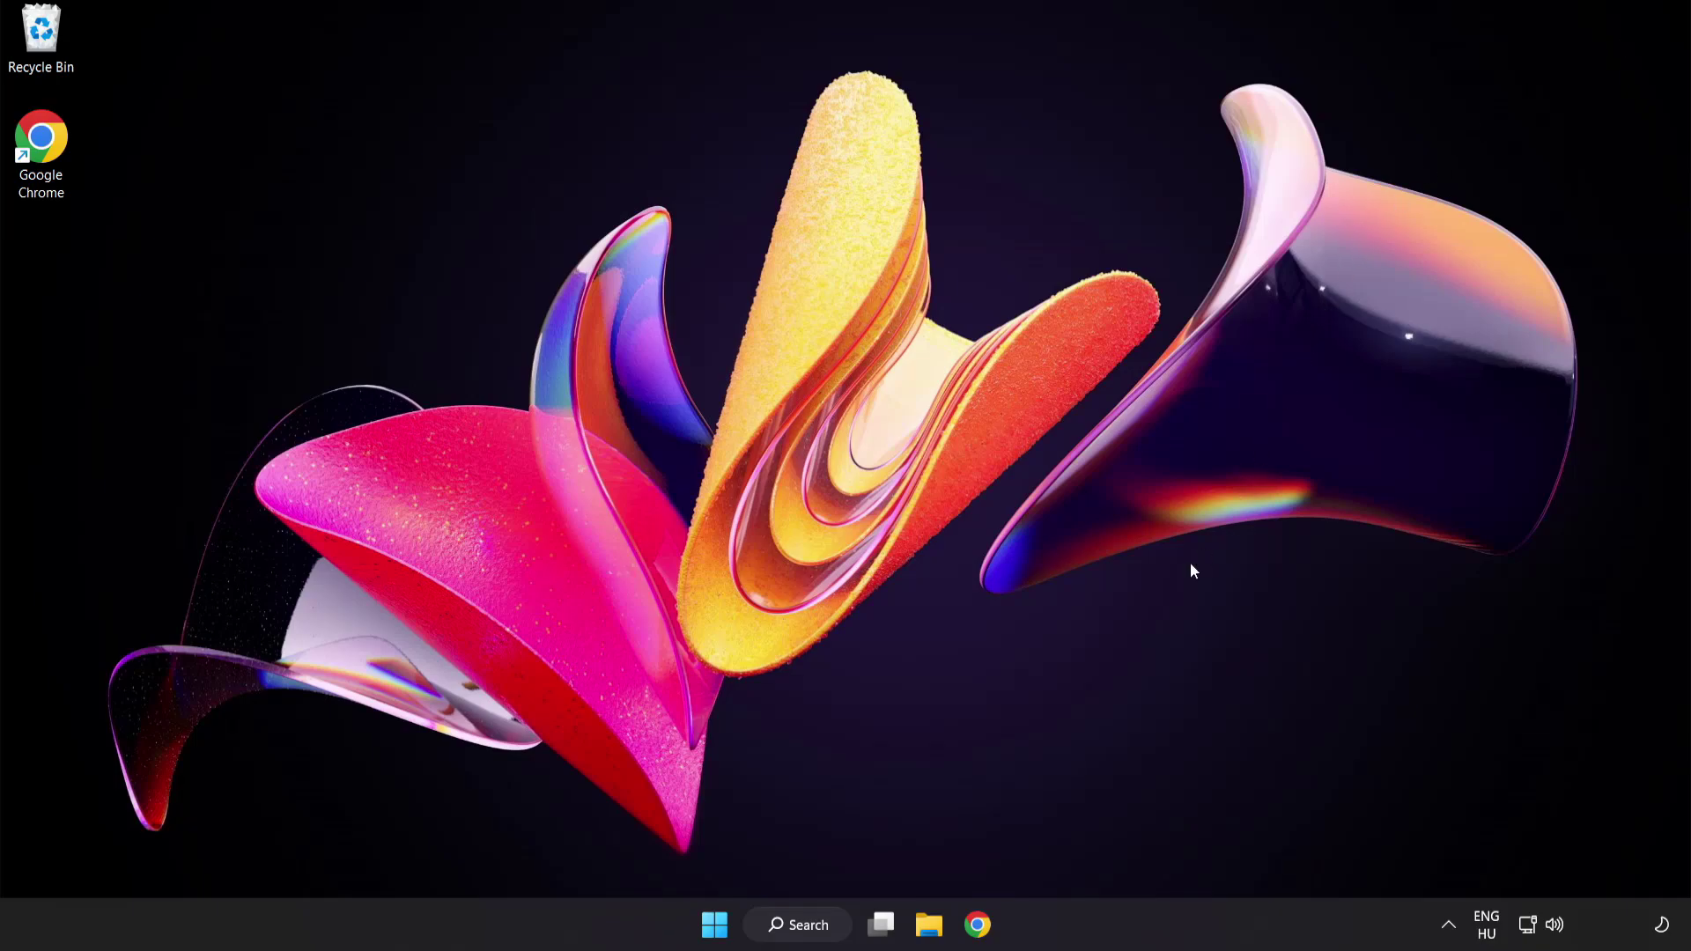
# Launch Command Prompt as administrator from a search for cmd and centre its window.
pyautogui.click(801, 927)
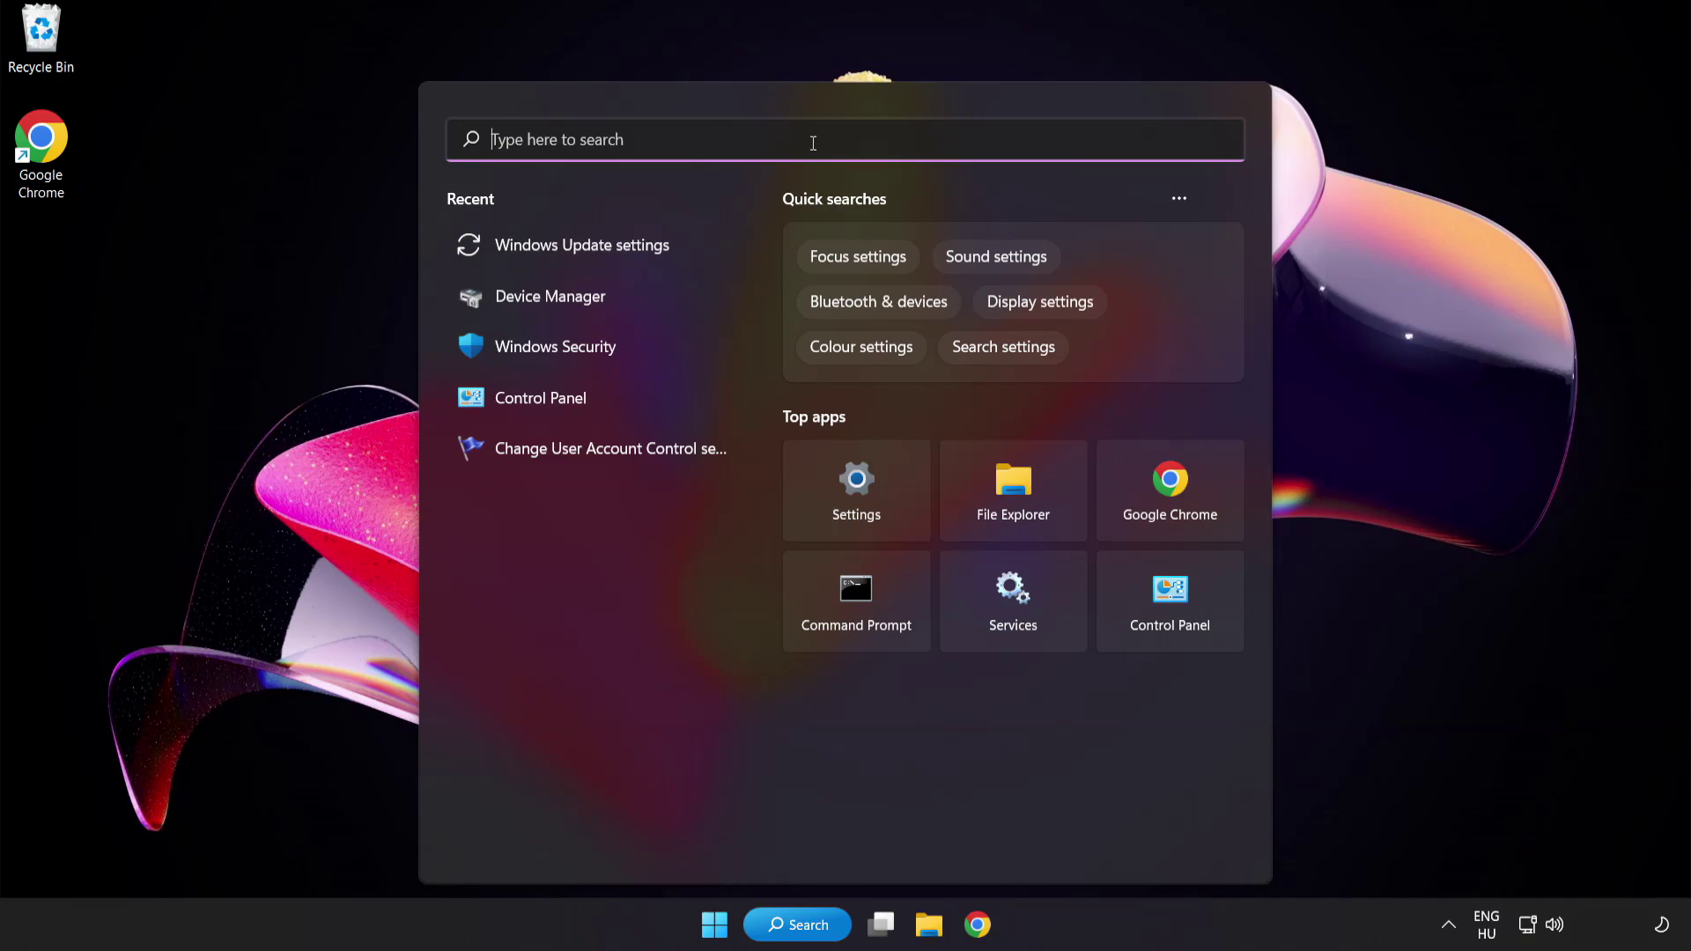
pyautogui.write('cmd')
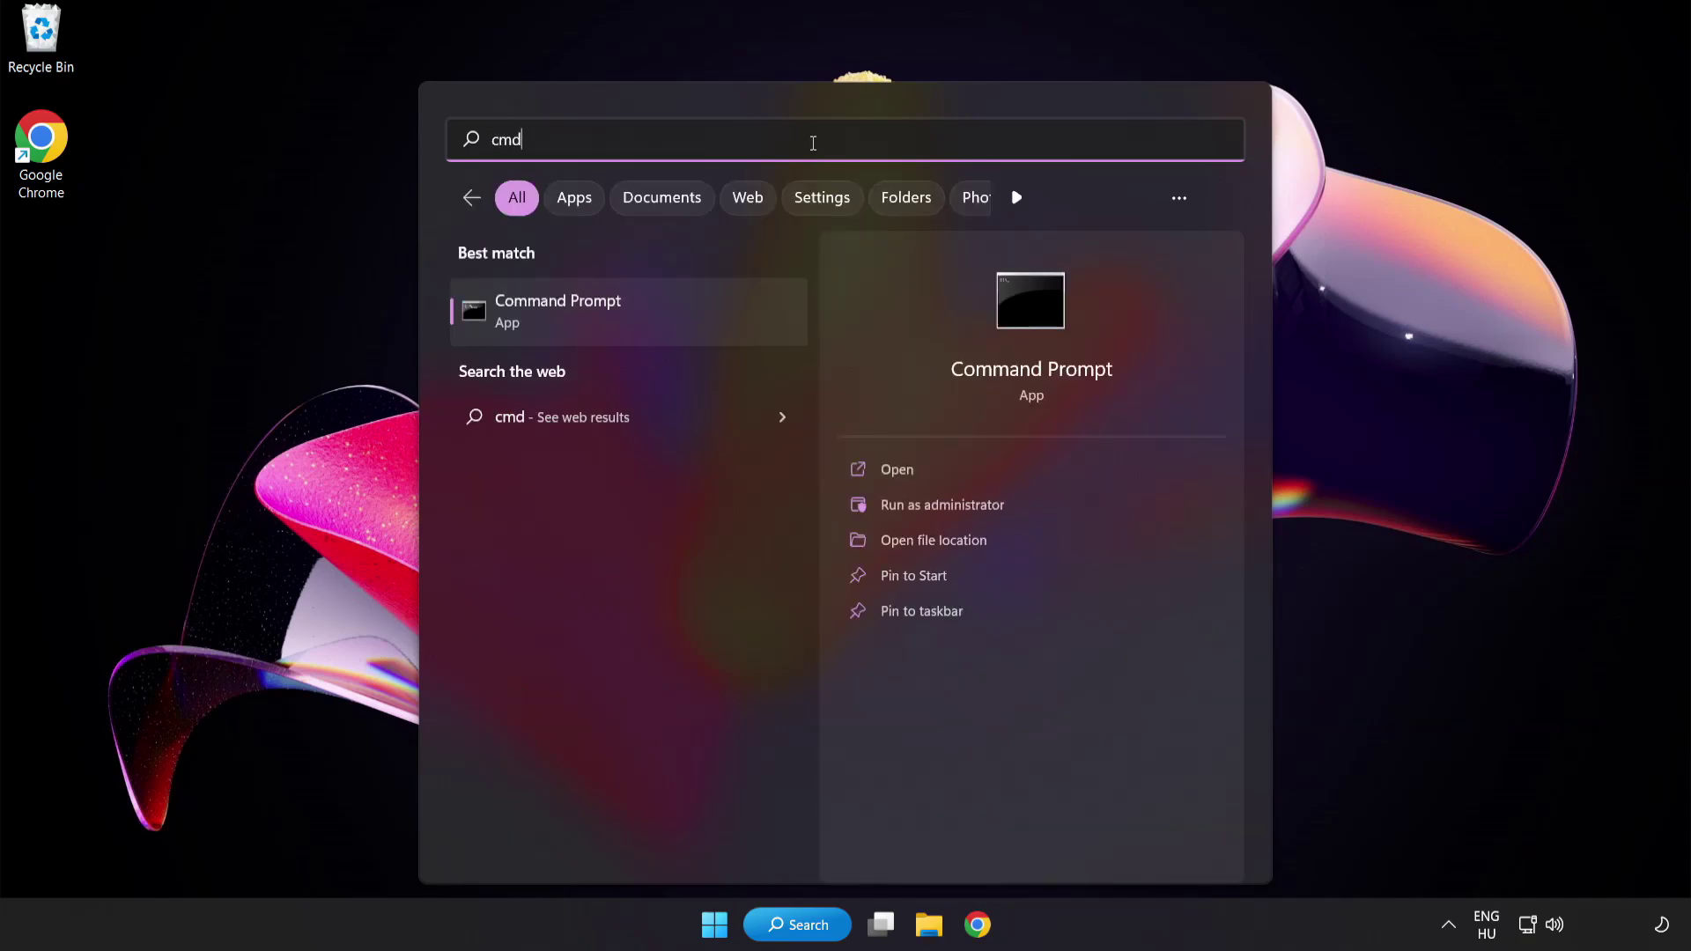
pyautogui.rightClick(634, 324)
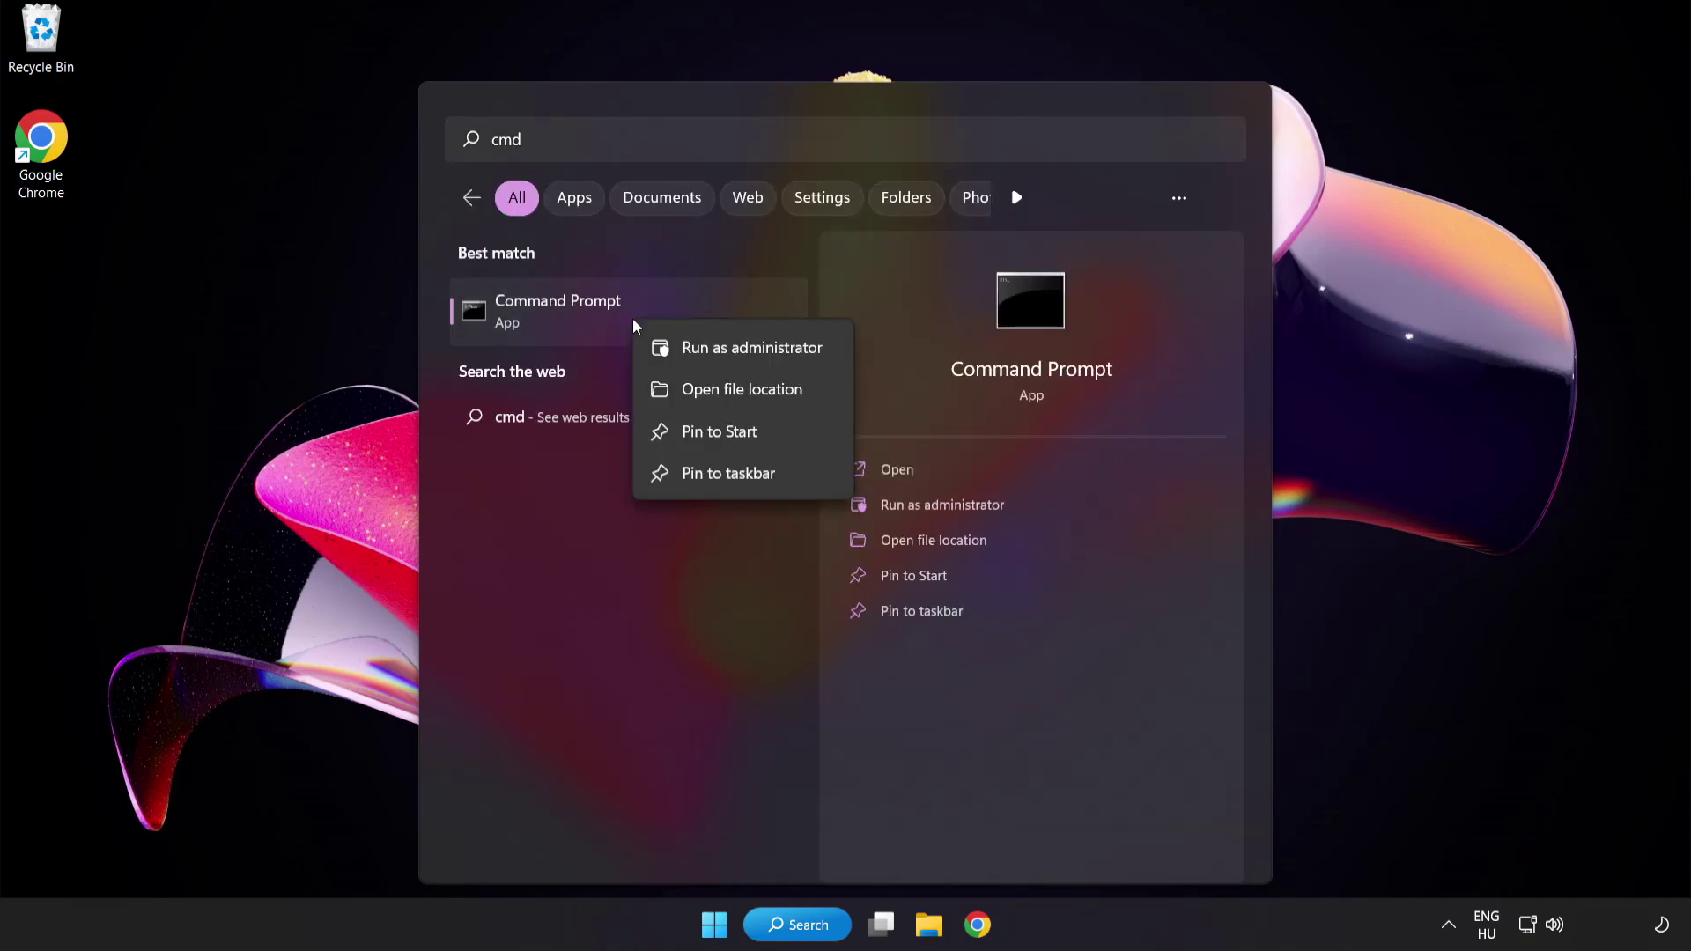
pyautogui.click(711, 350)
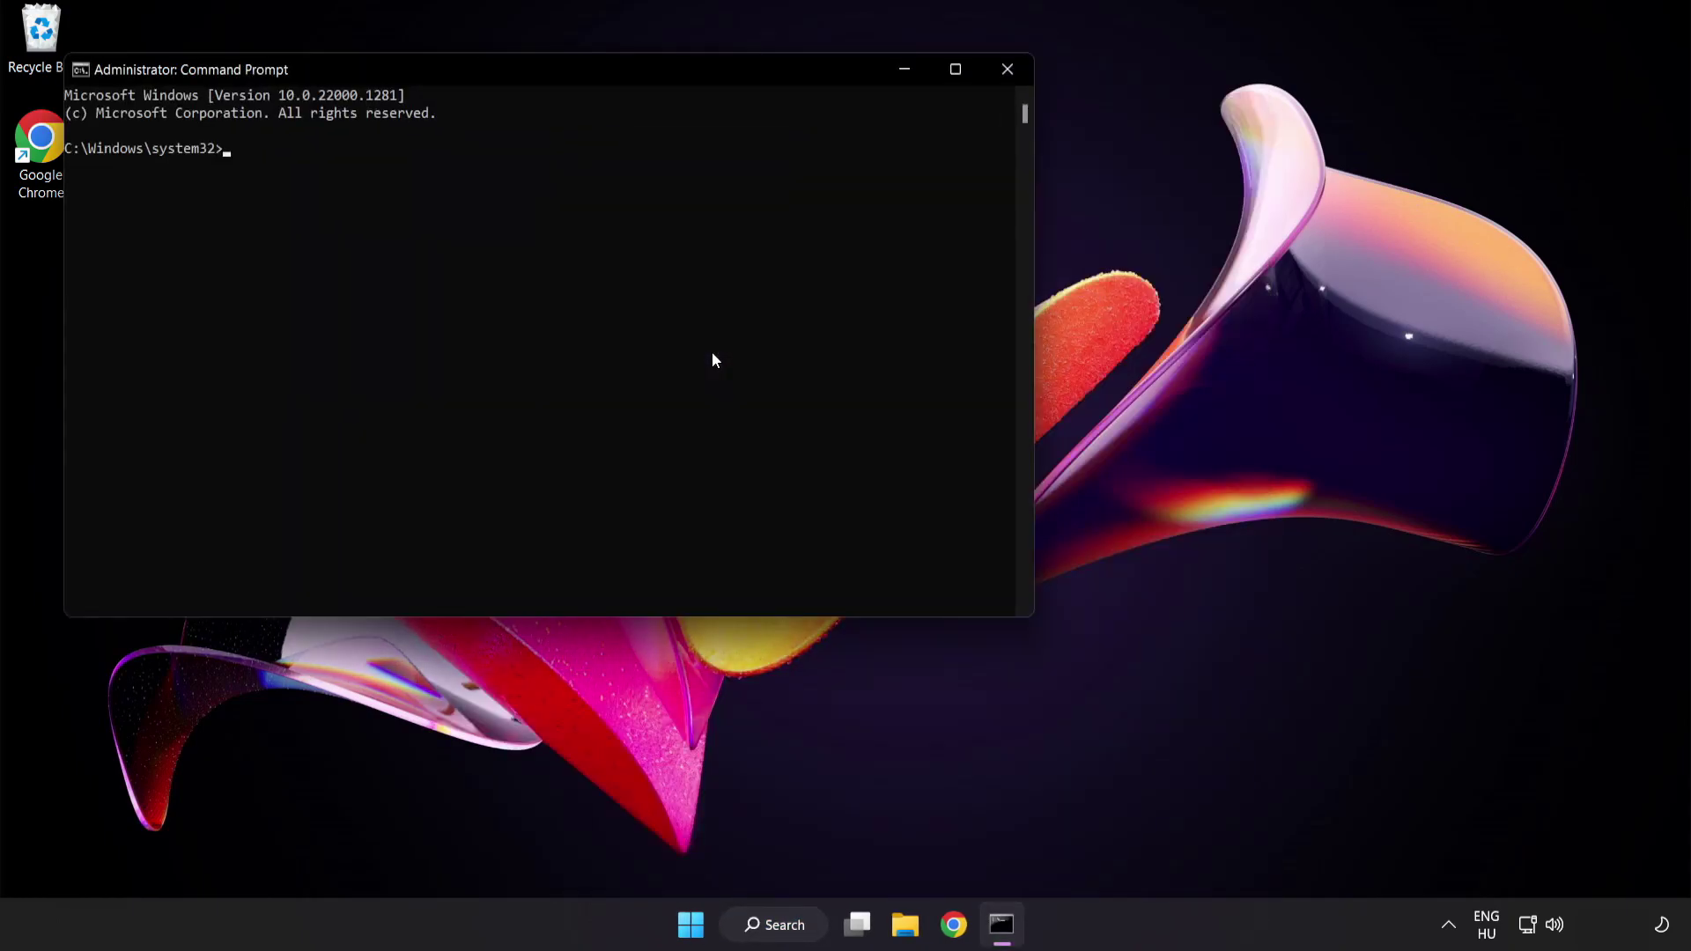
pyautogui.moveTo(480, 68); pyautogui.dragTo(736, 165)
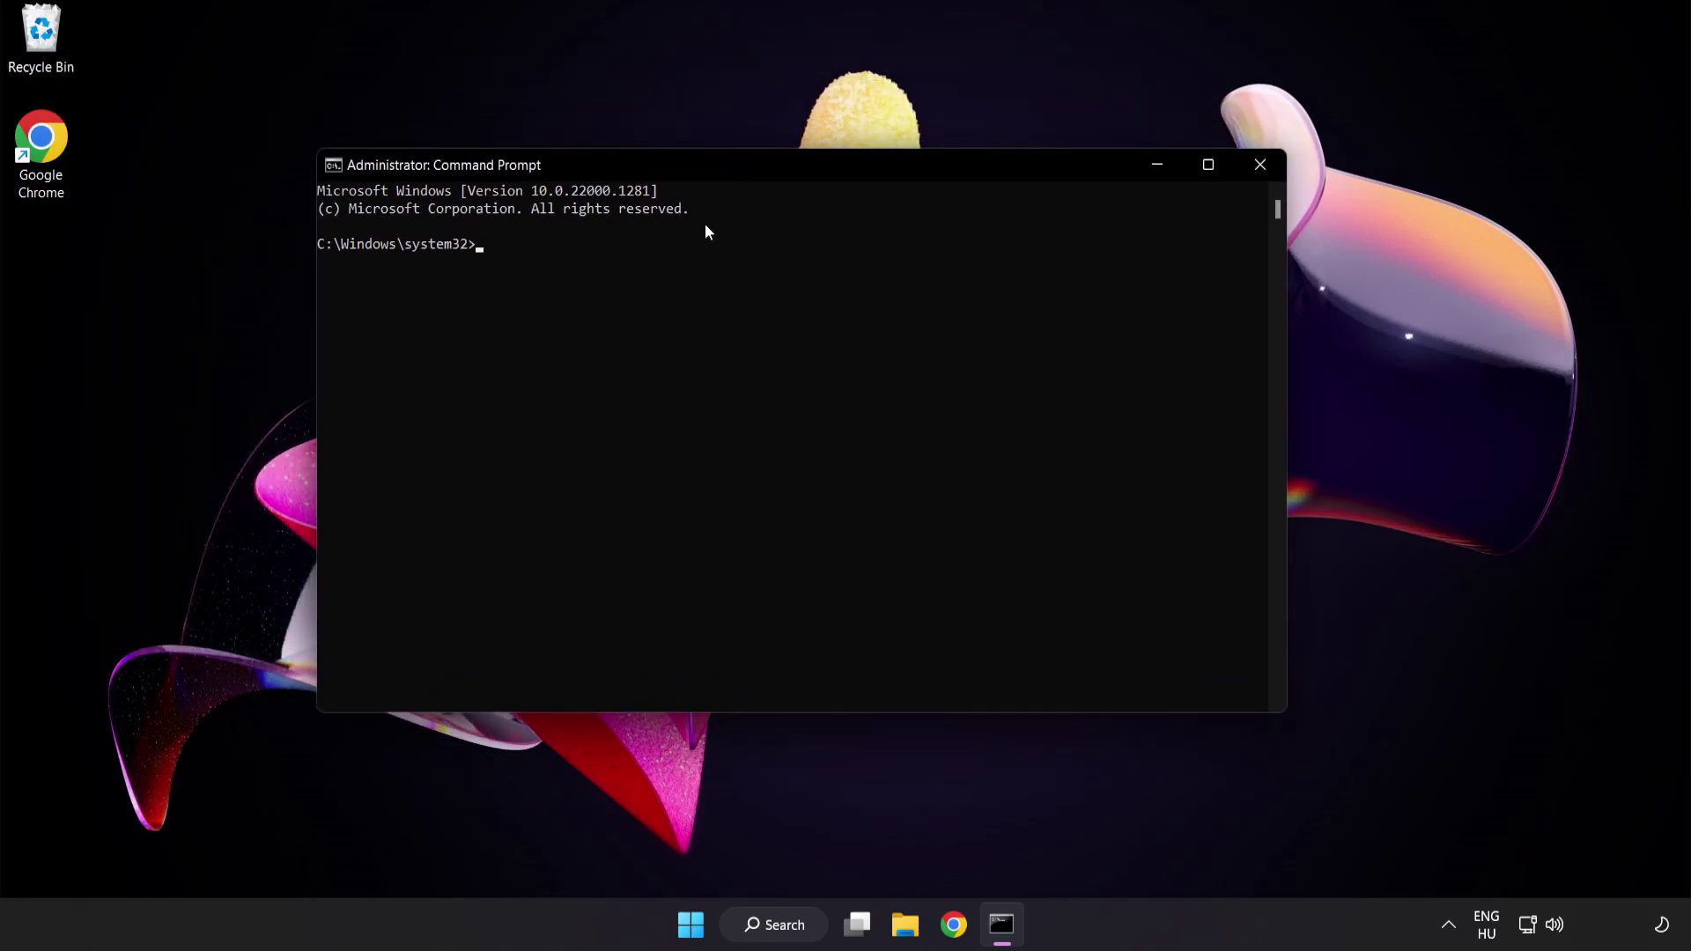
# Run sfc /scannow in the administrator Command Prompt until verification reaches 100%.
pyautogui.write('sfc')
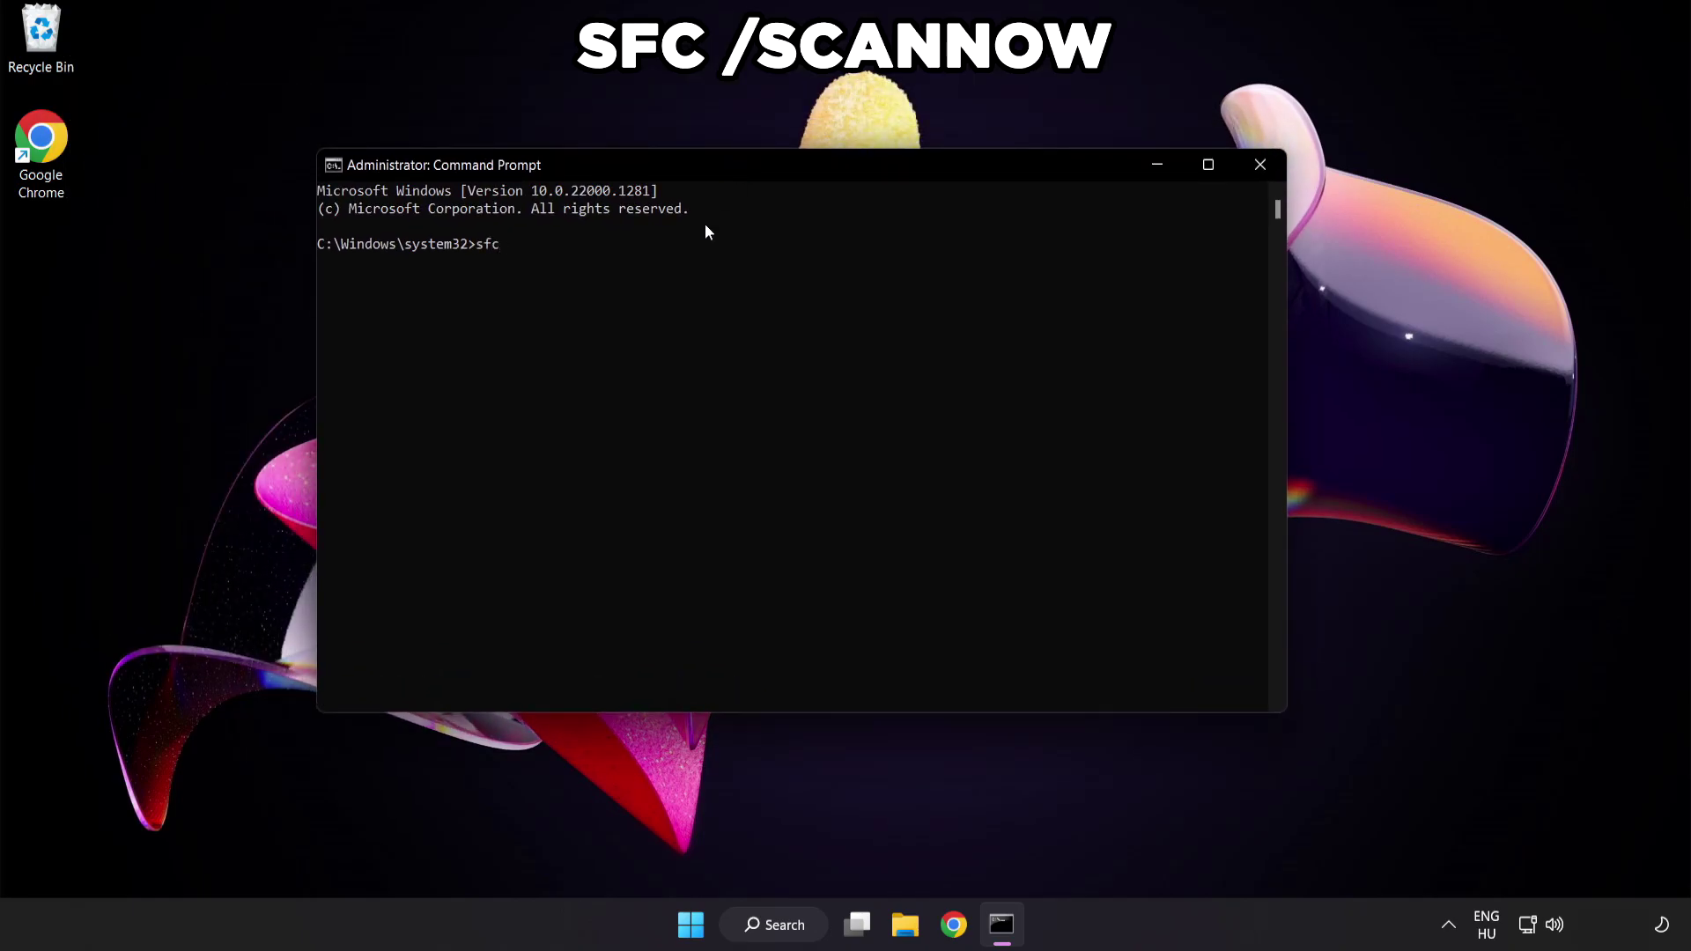
pyautogui.write(' /scannow')
pyautogui.press('Return')
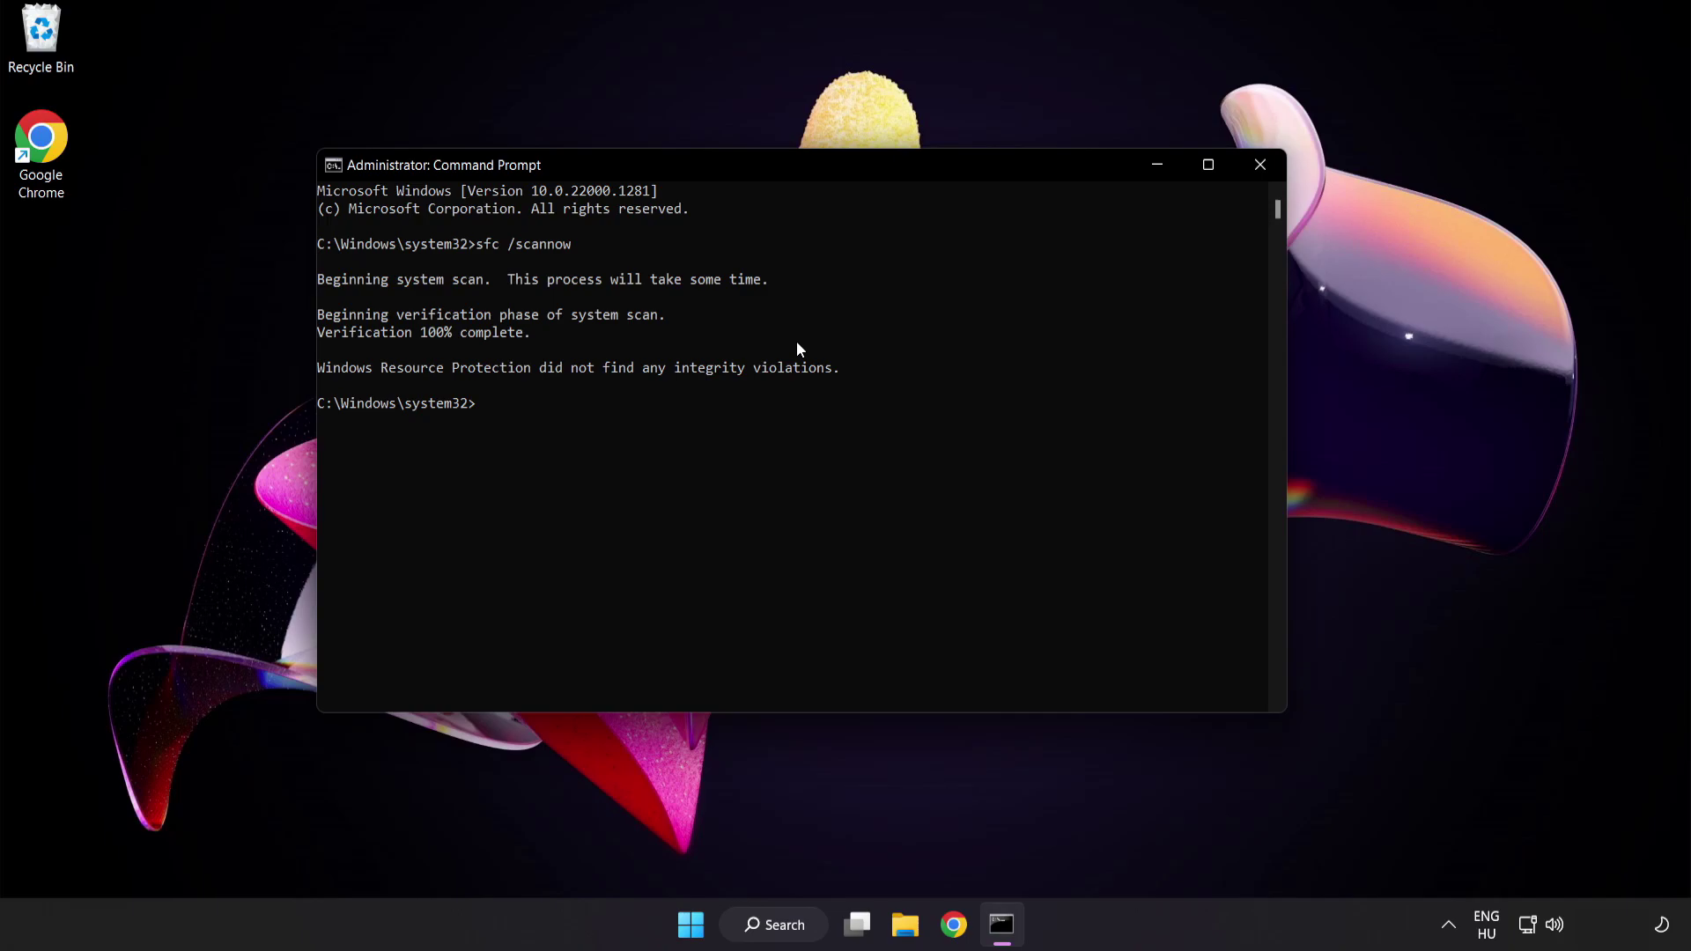
# Close Command Prompt and bring up the Start menu's power options.
pyautogui.click(1259, 170)
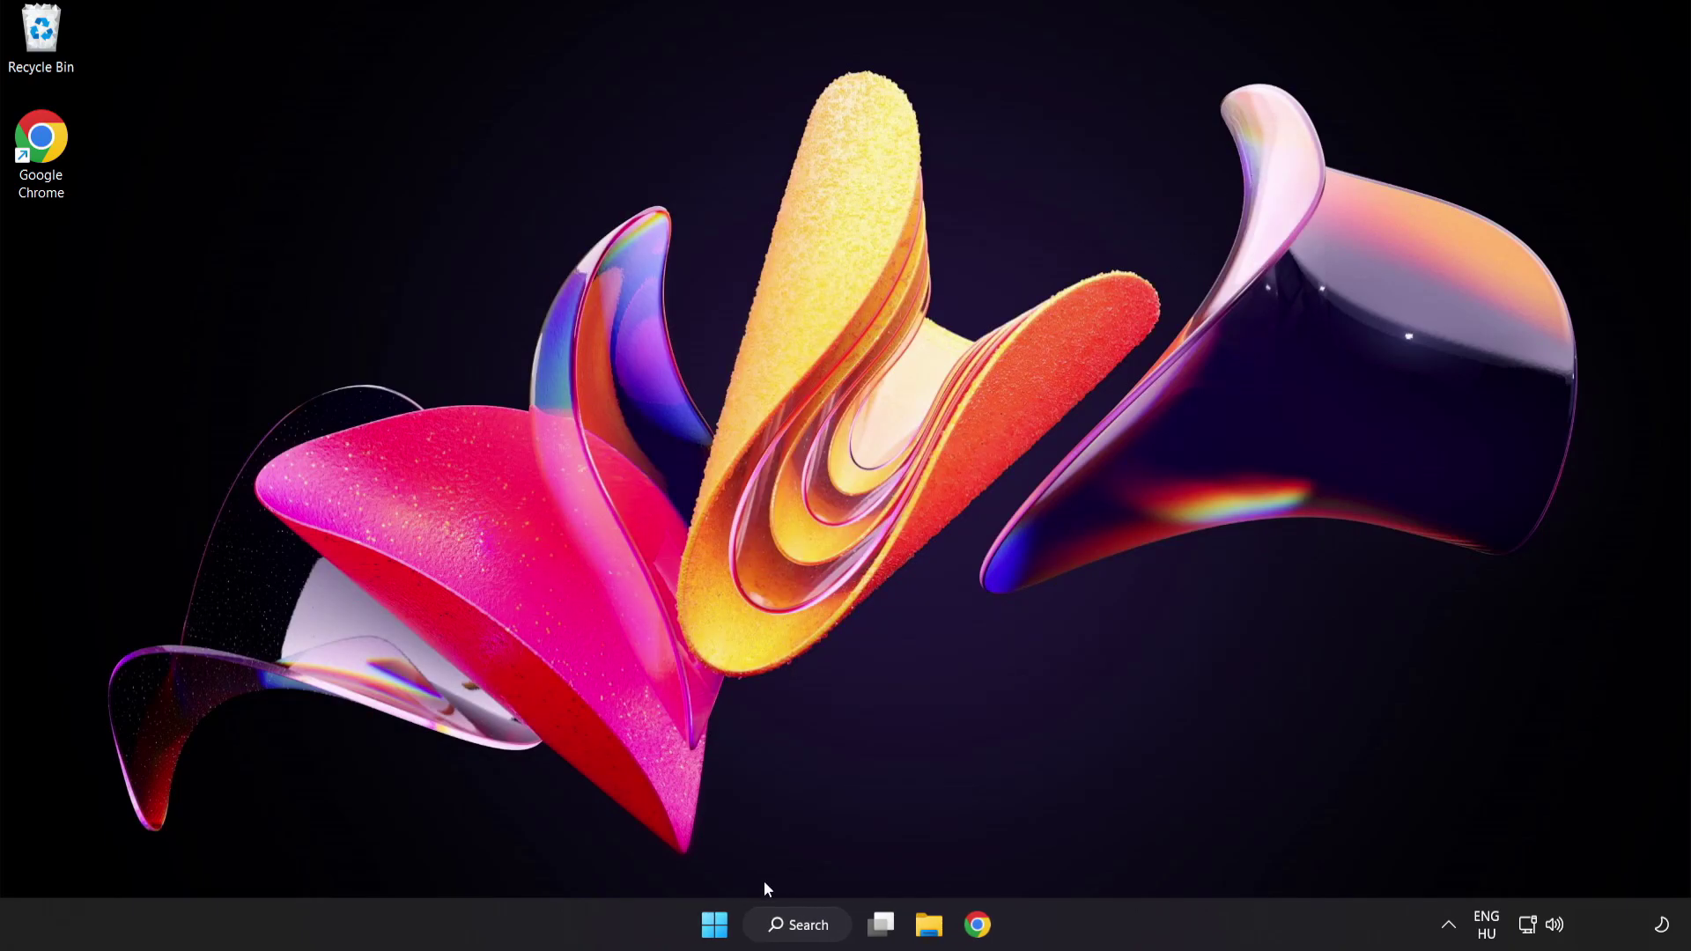
pyautogui.click(714, 924)
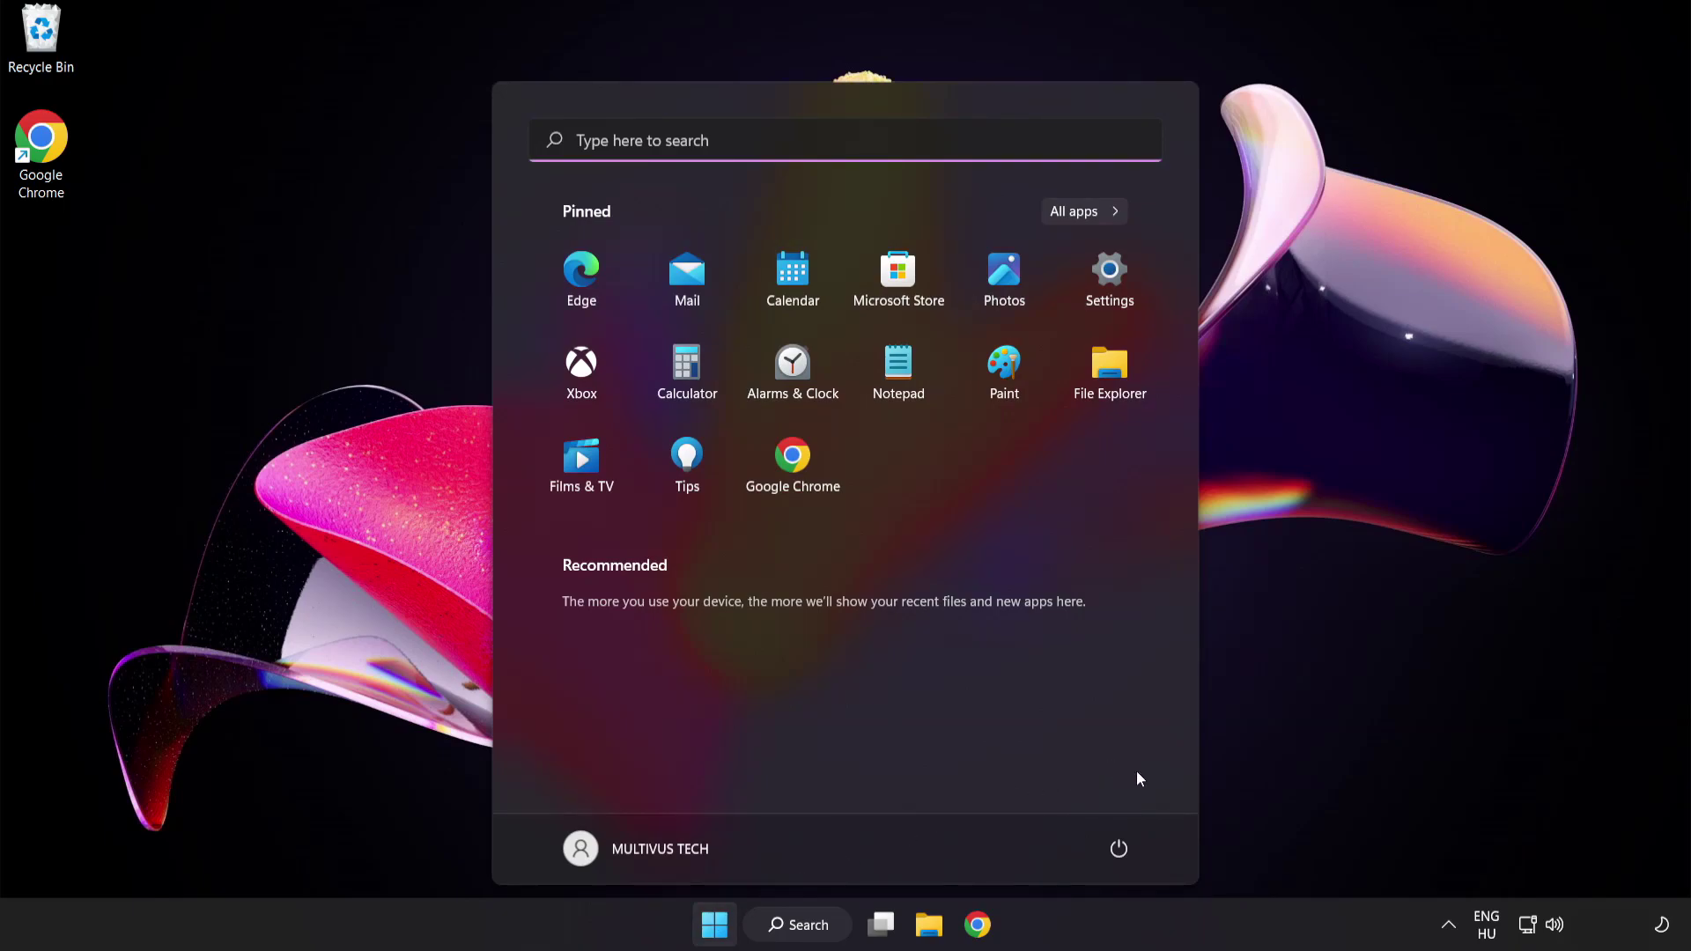
pyautogui.click(1122, 849)
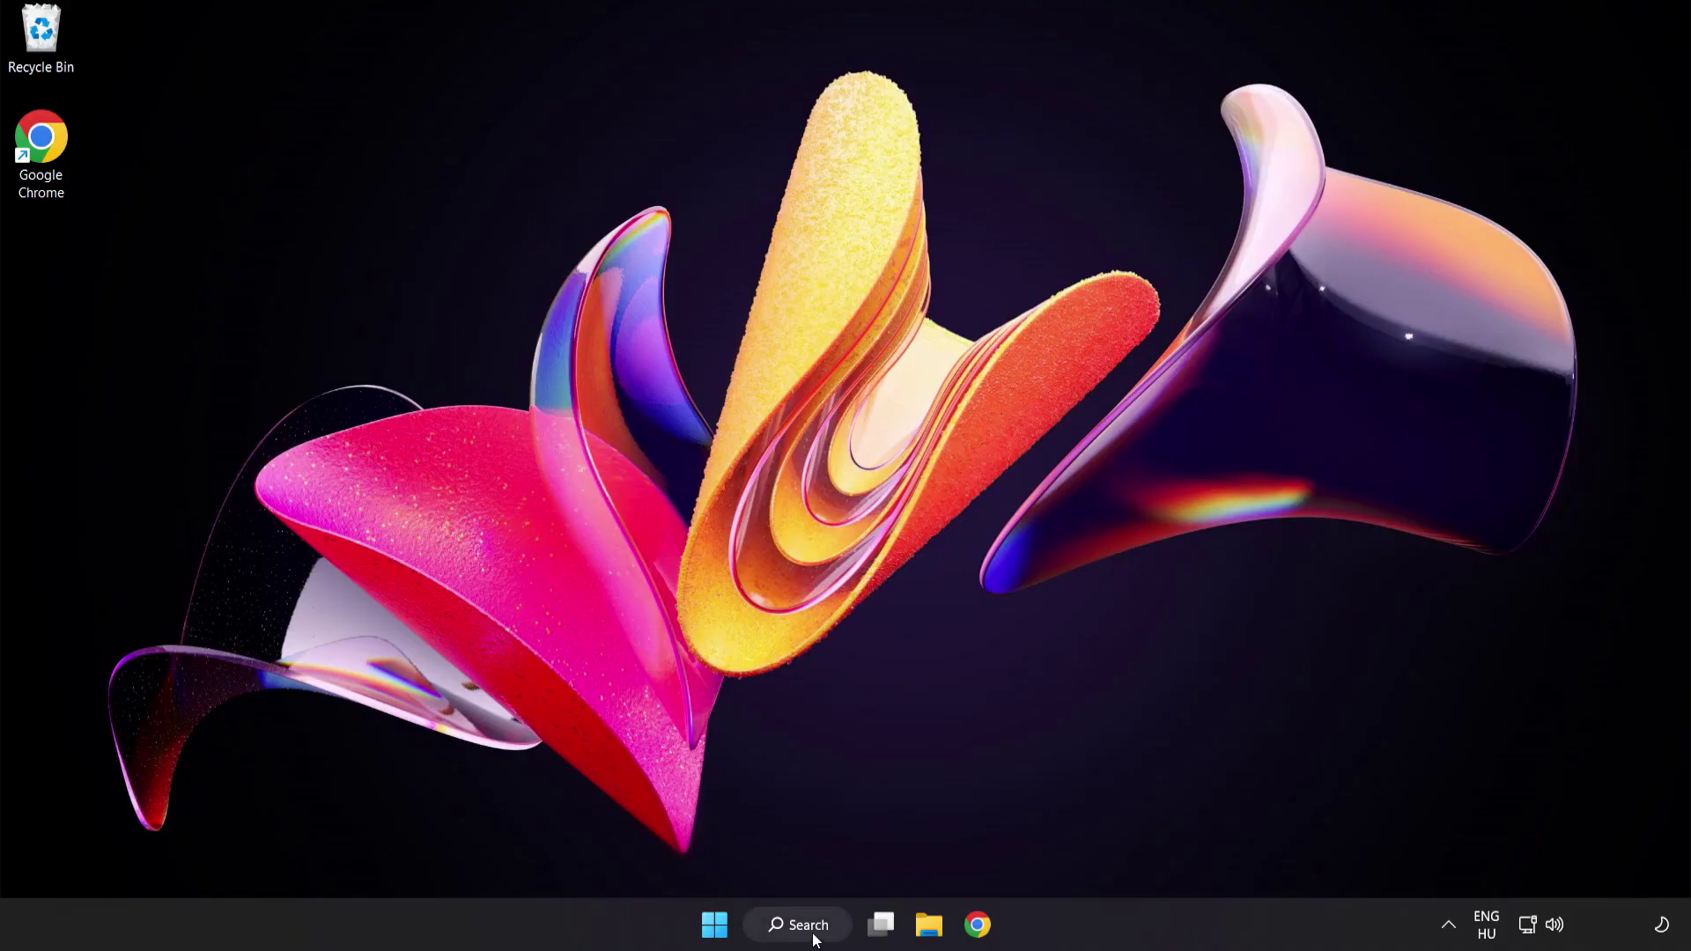
# Open Windows Security's Virus & threat protection settings and scroll down to Exclusions.
pyautogui.click(812, 929)
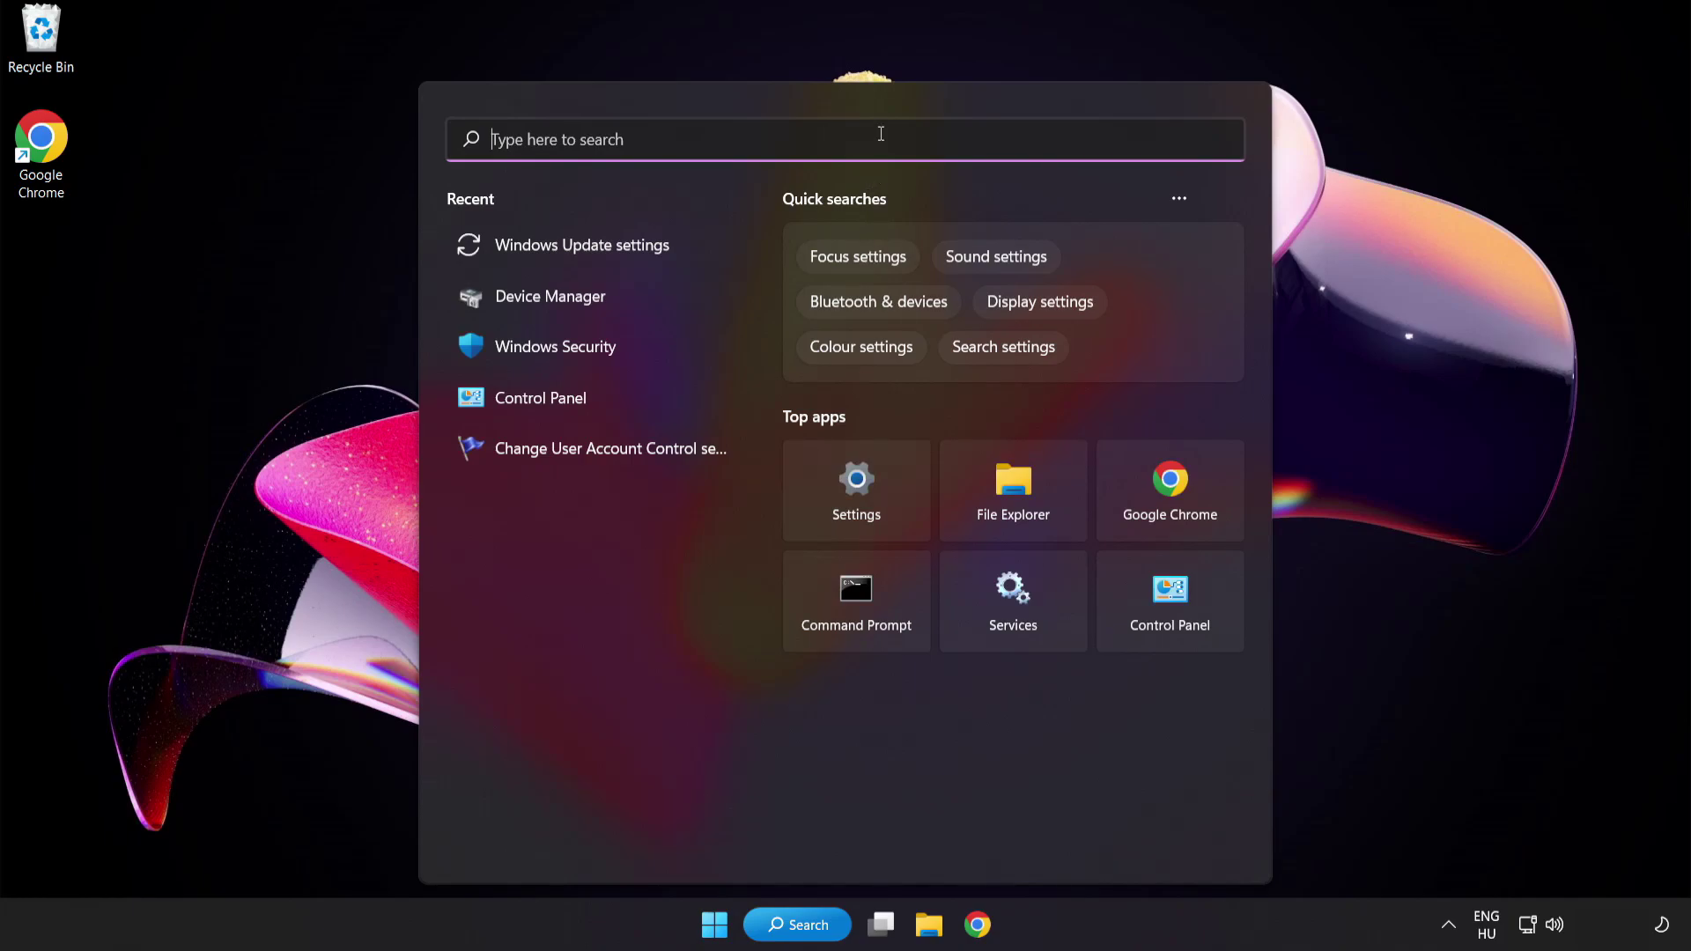
pyautogui.write('security')
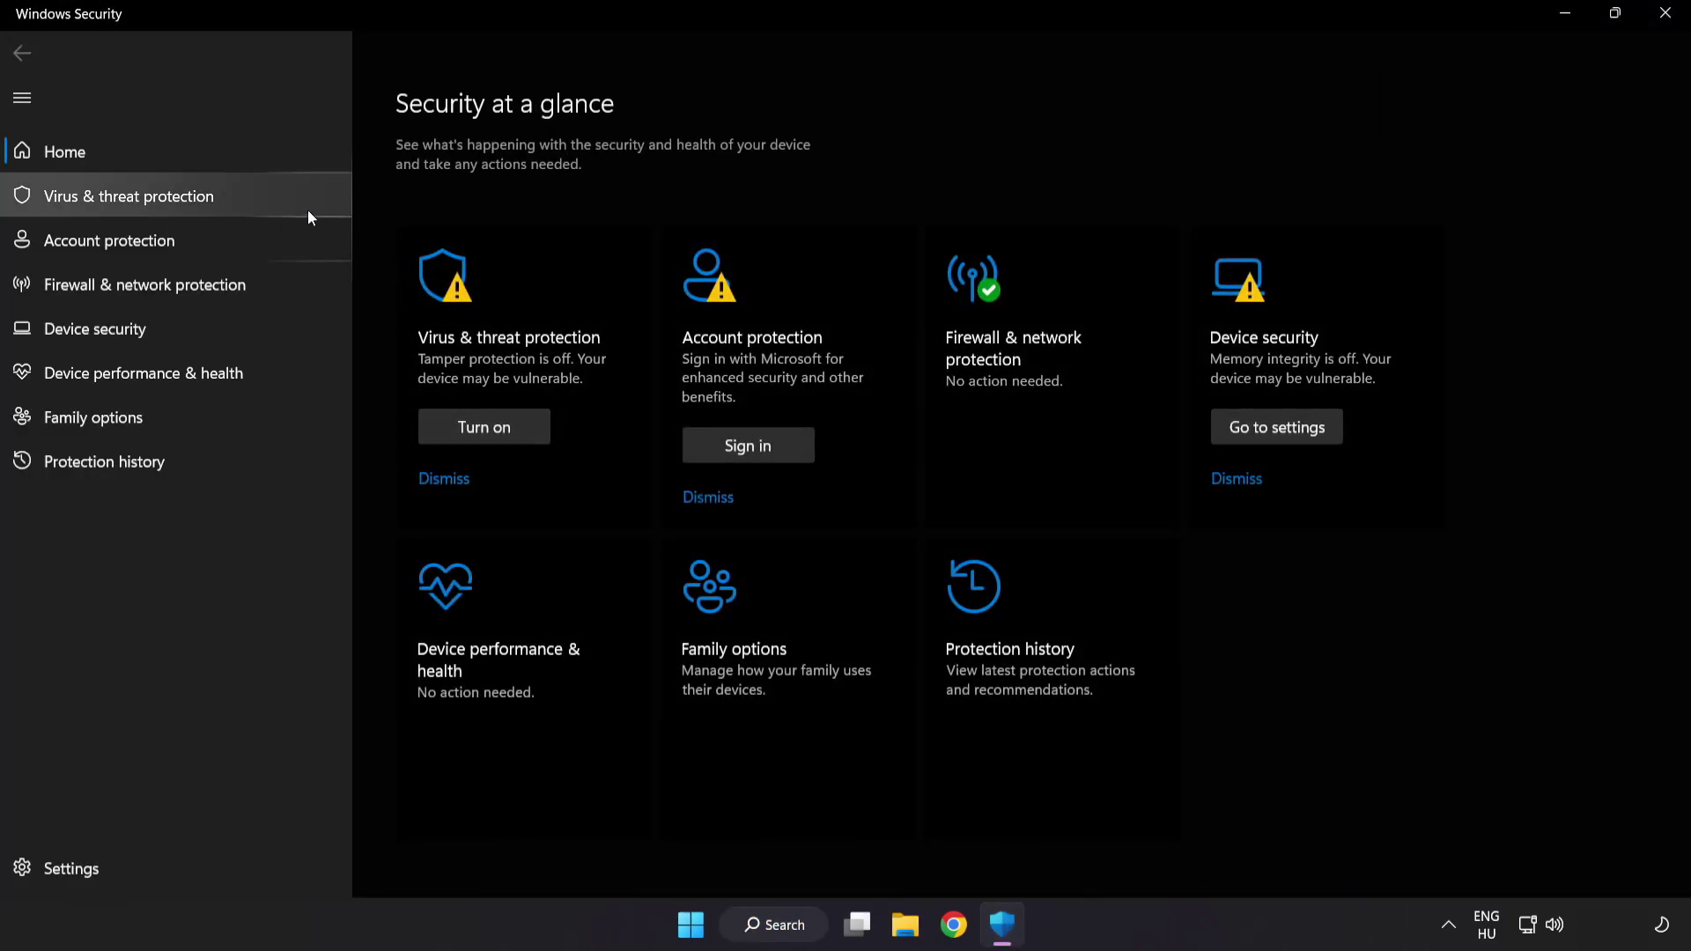
pyautogui.click(257, 199)
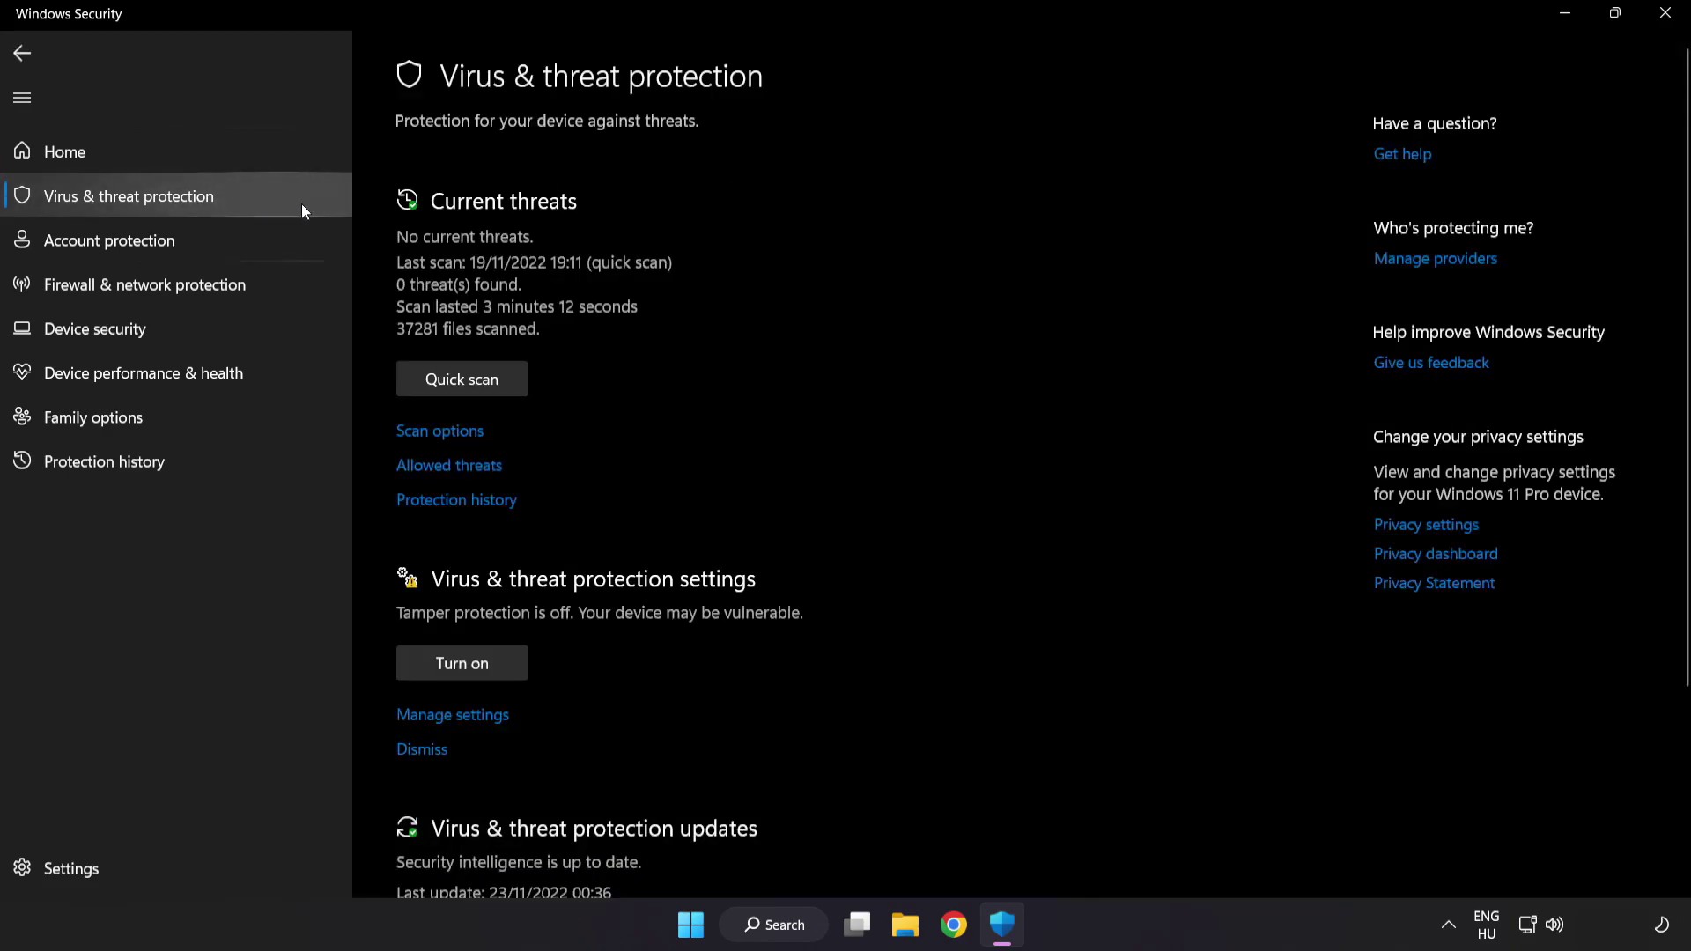
pyautogui.scroll(-3, 1067, 253)
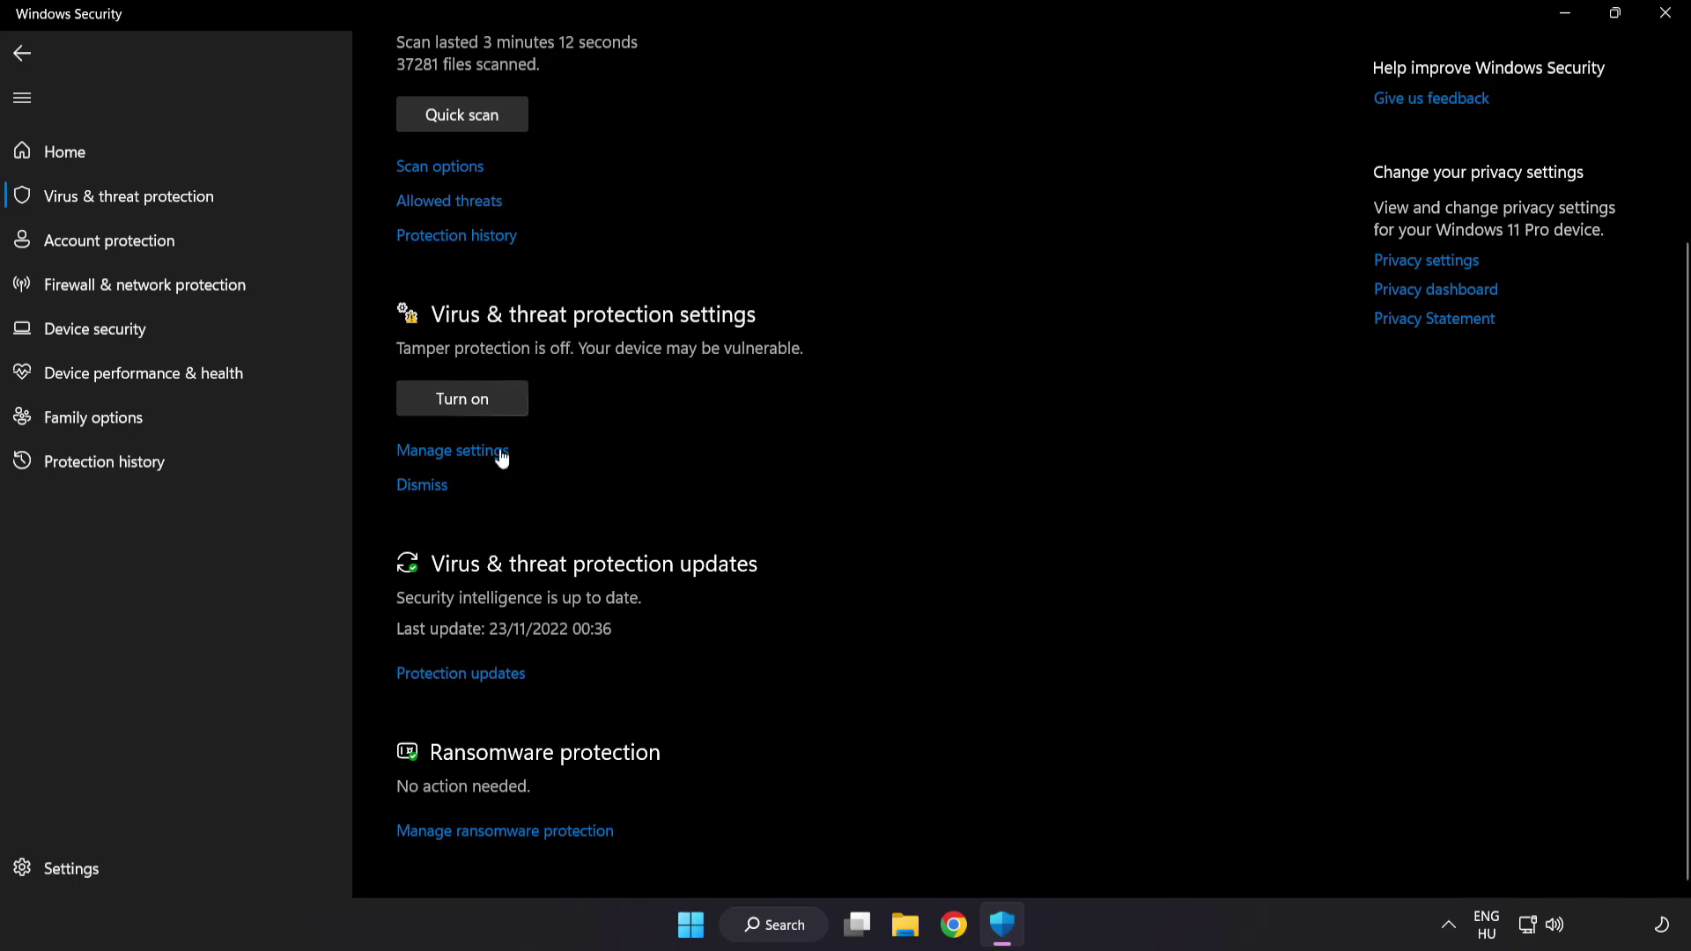
pyautogui.click(464, 451)
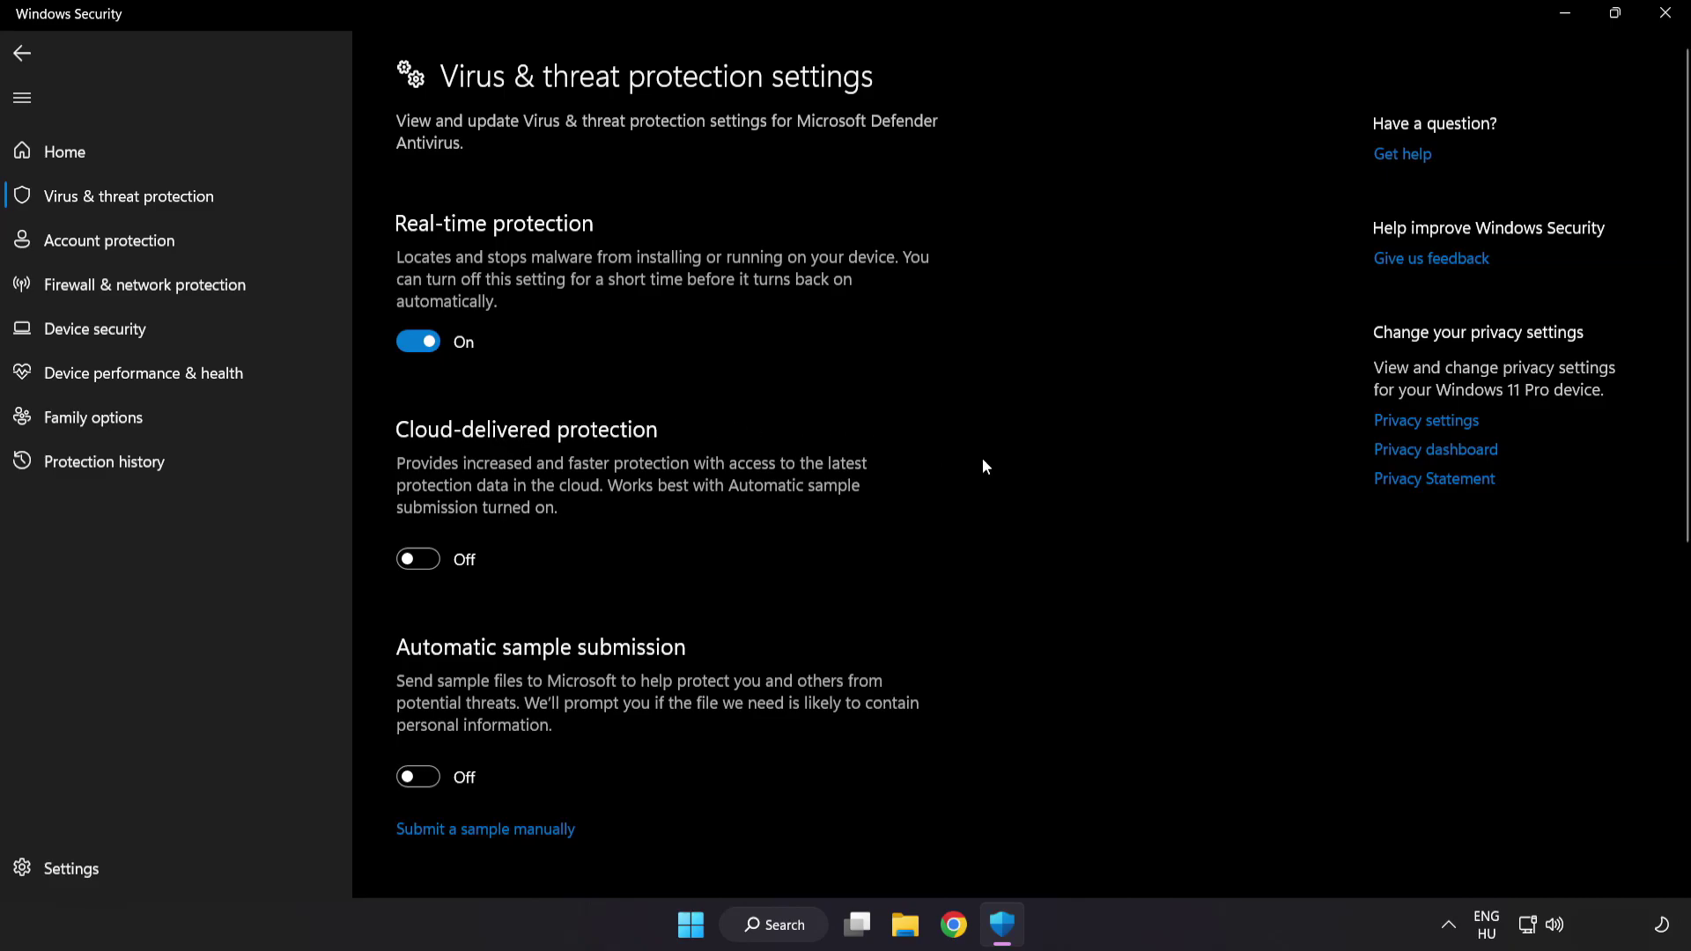
pyautogui.scroll(-5, 983, 463)
pyautogui.scroll(-1, 985, 467)
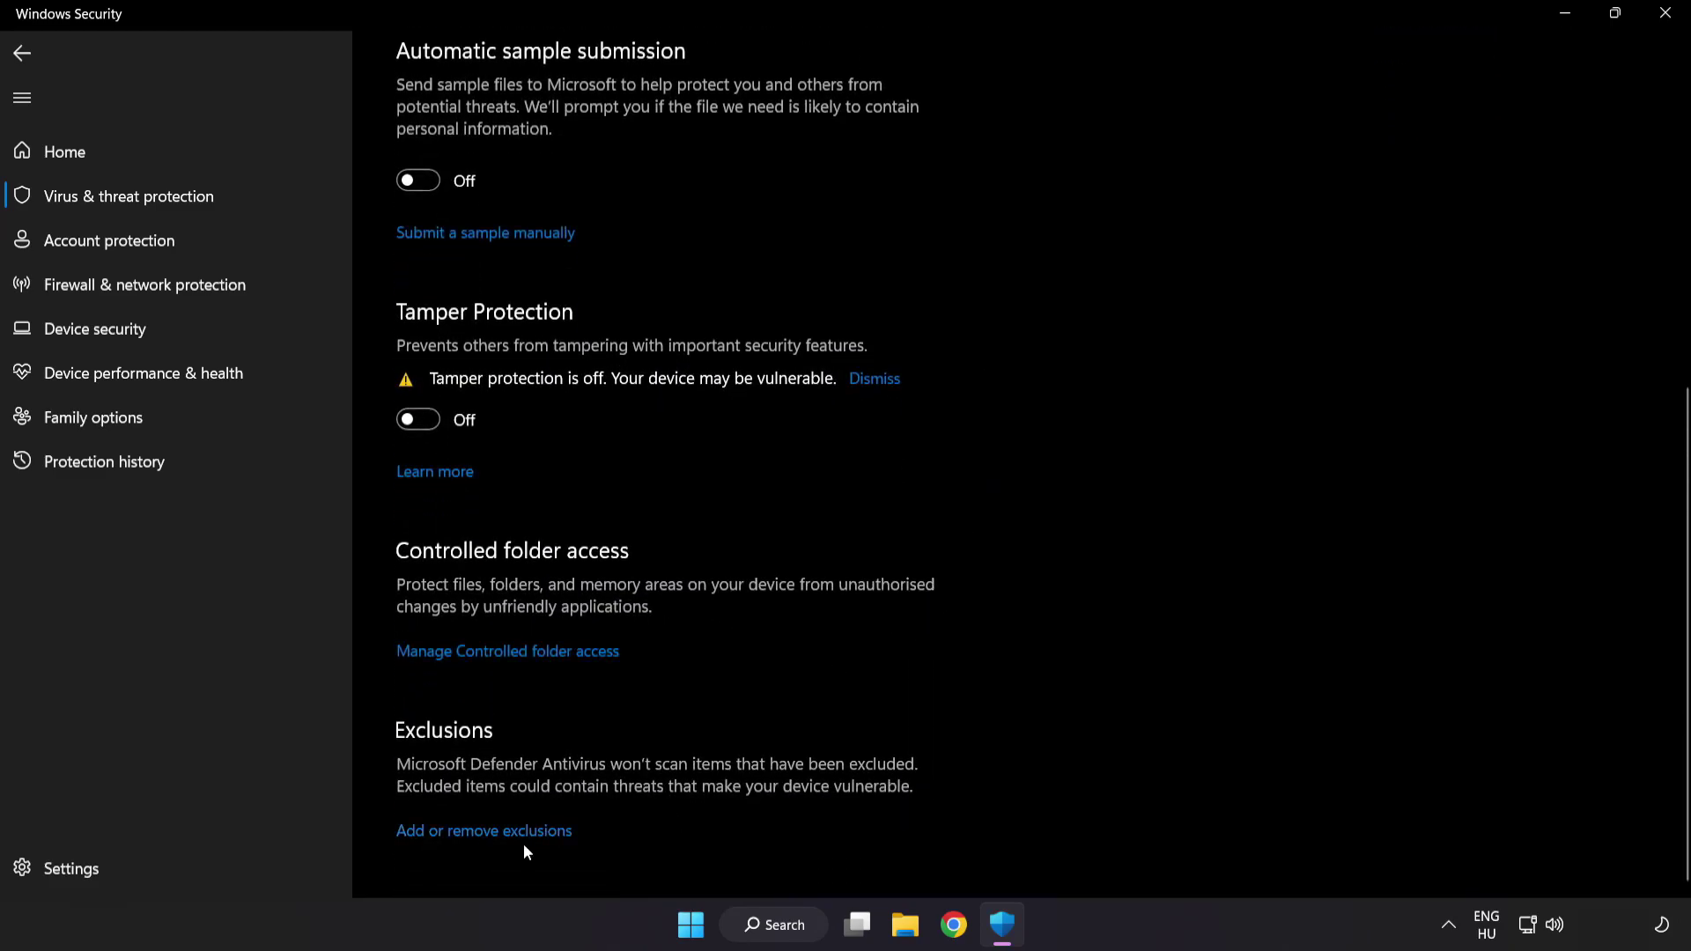
# Start adding a new File exclusion from the Defender Exclusions list.
pyautogui.click(491, 834)
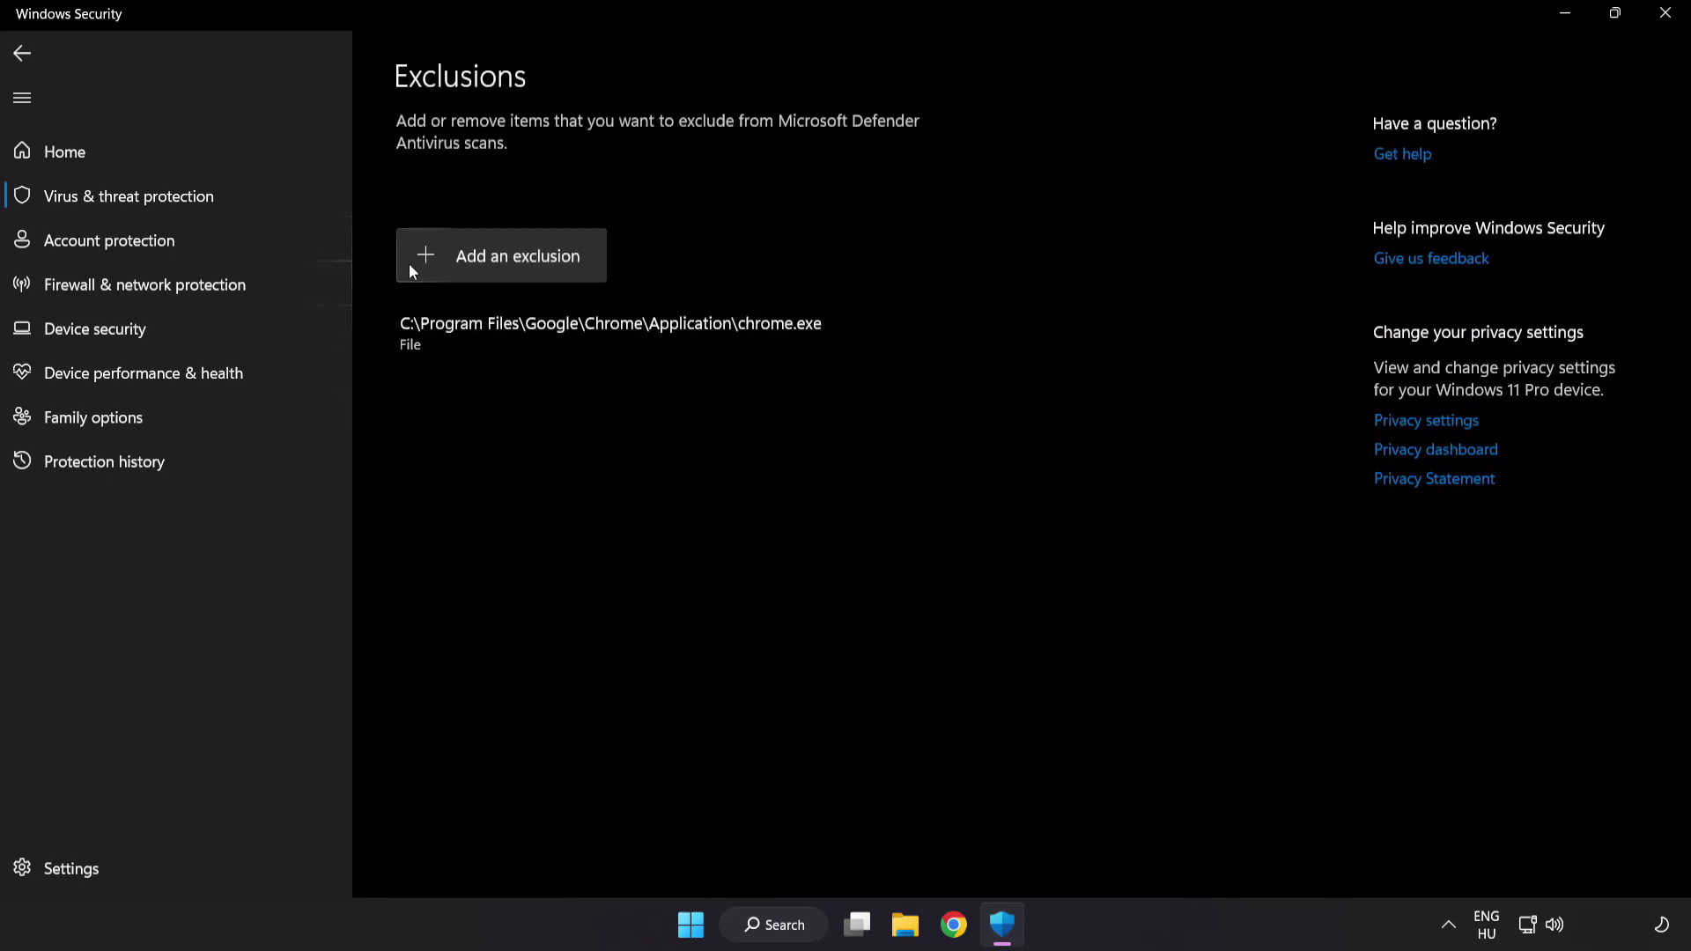
pyautogui.click(505, 270)
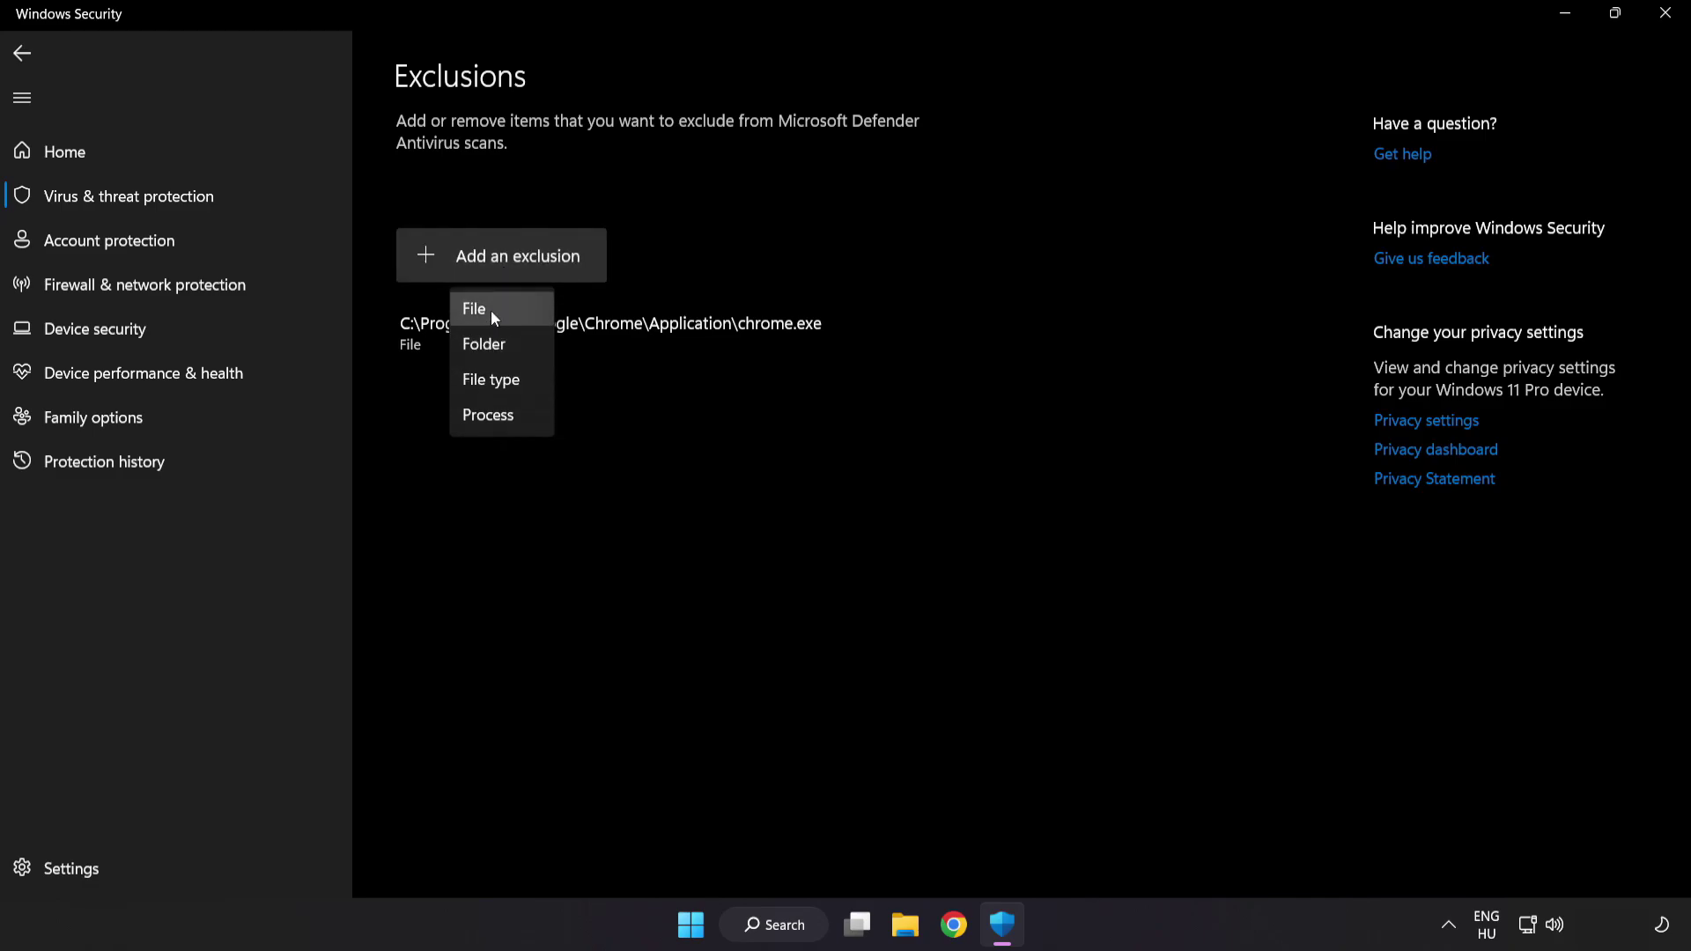
pyautogui.click(492, 312)
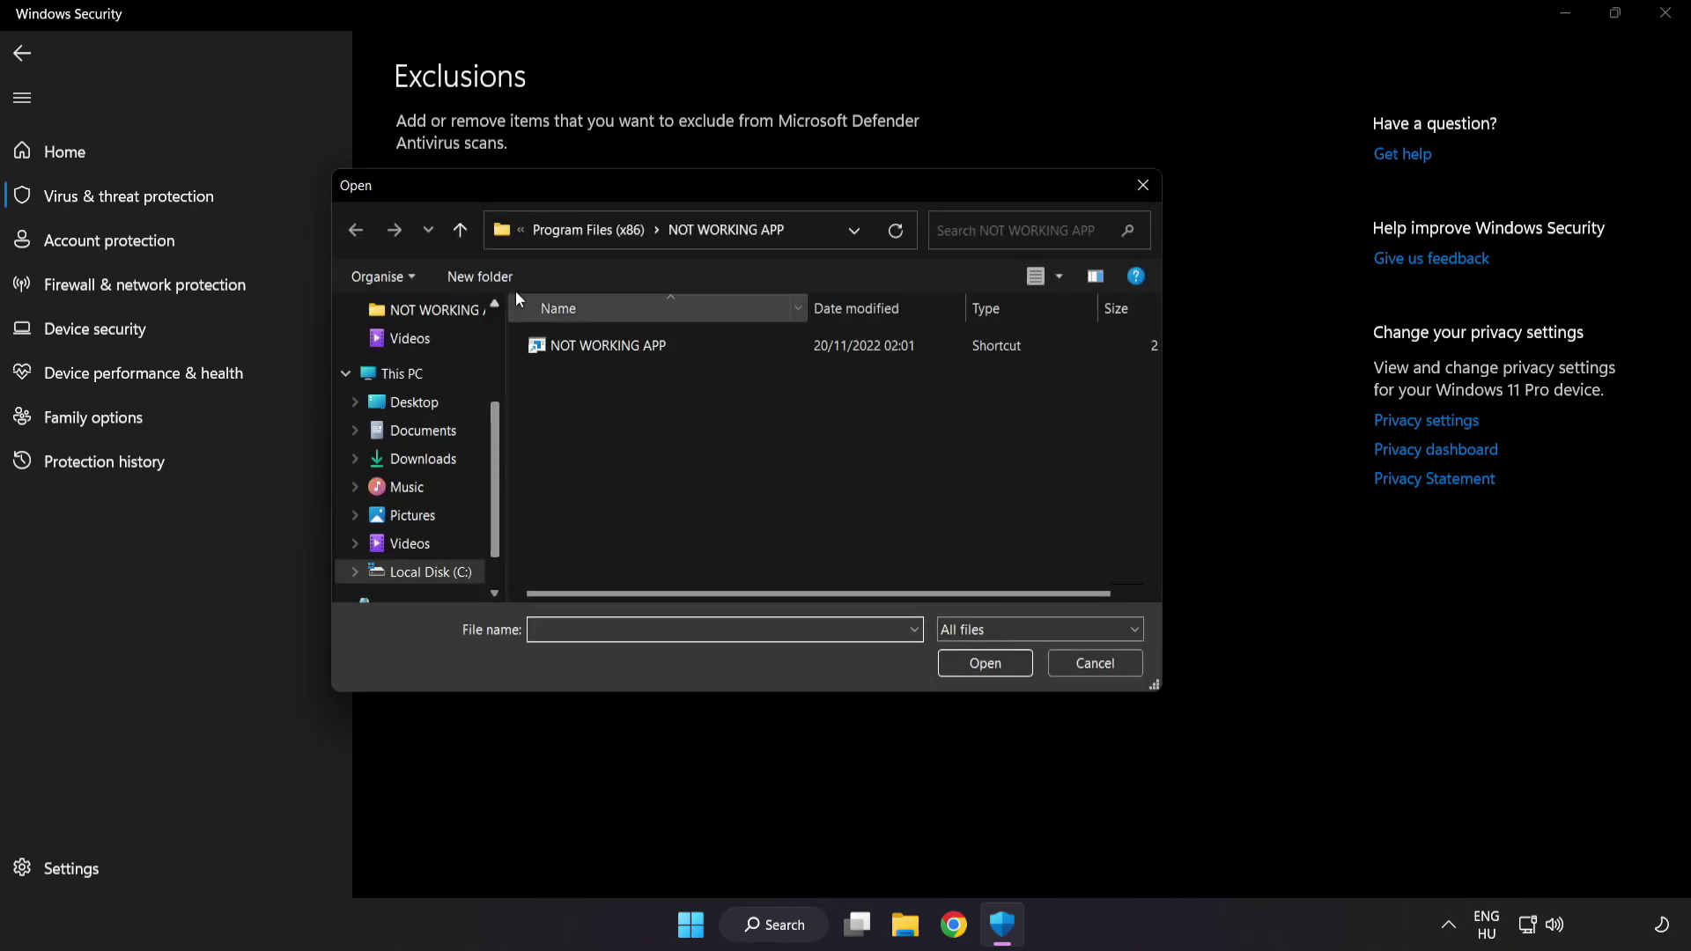
# Browse to C:\Program Files (x86)\NOT WORKING APP and add its shortcut as the excluded file.
pyautogui.click(541, 234)
pyautogui.click(553, 229)
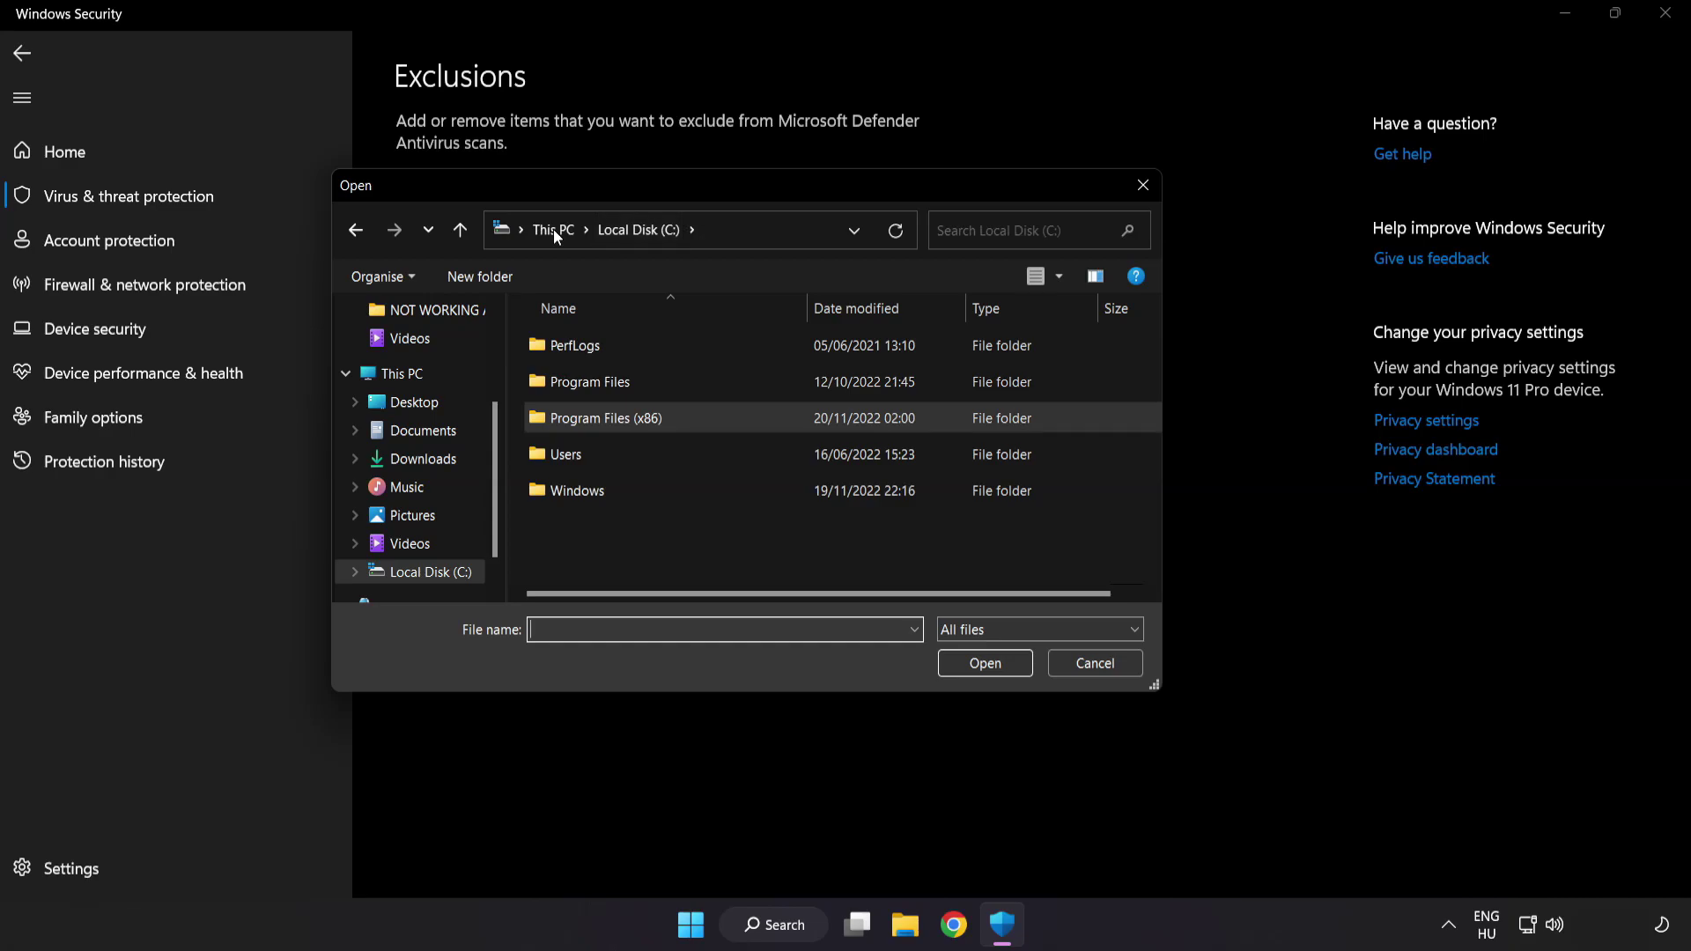
pyautogui.click(558, 229)
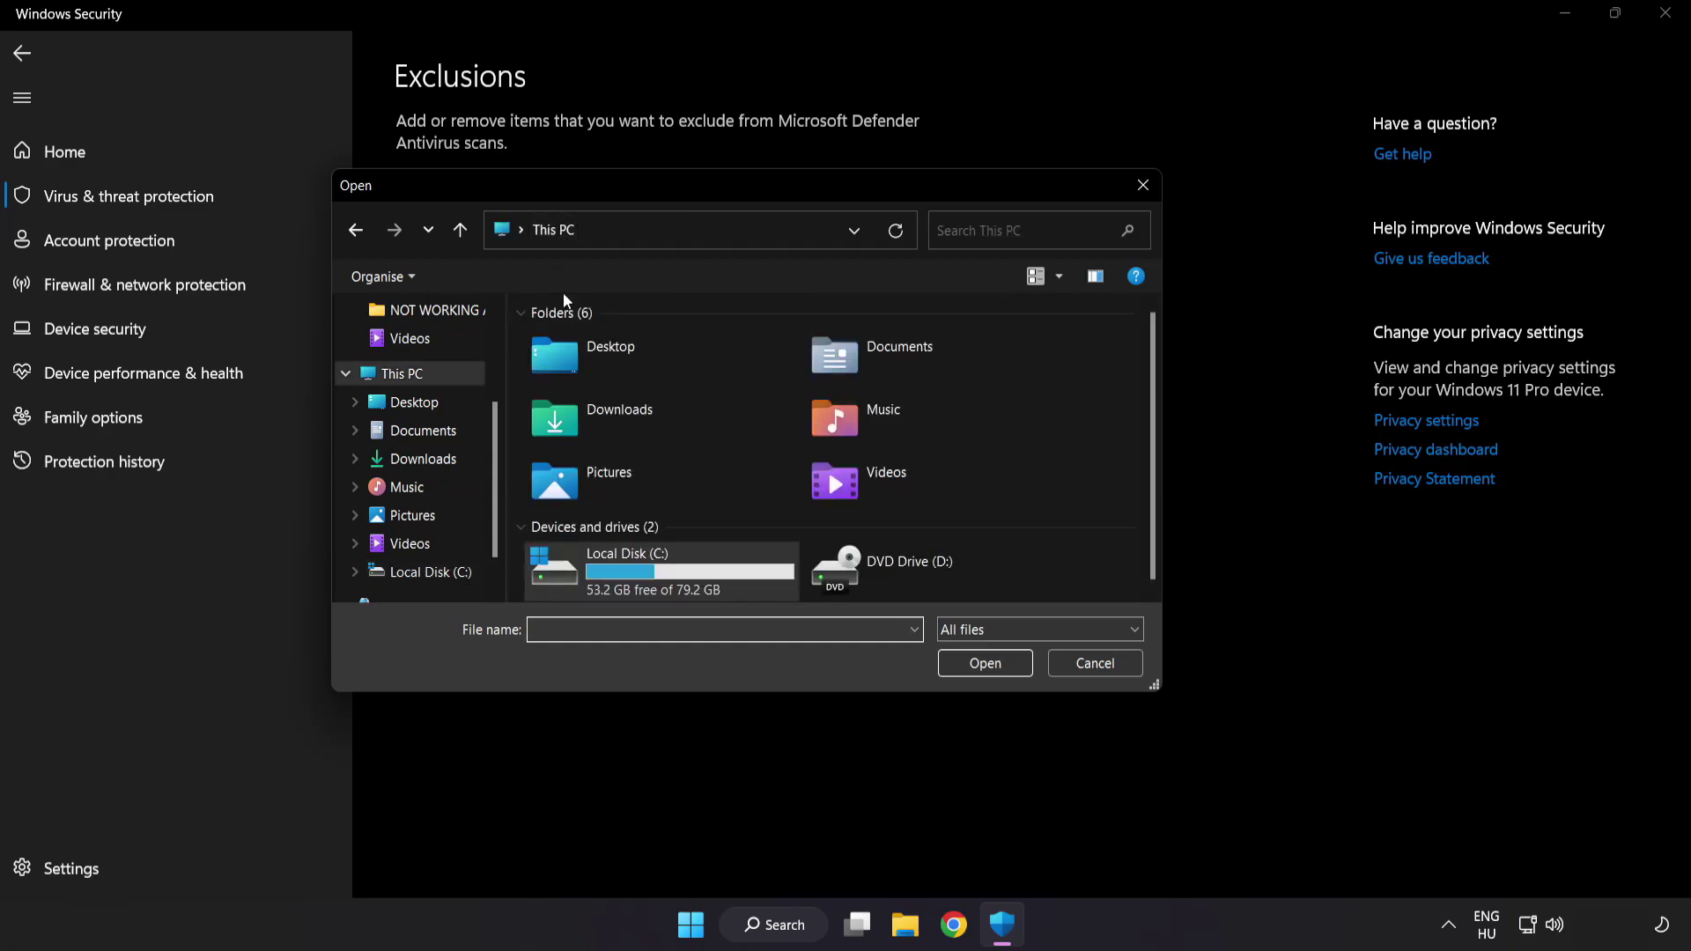
pyautogui.doubleClick(630, 575)
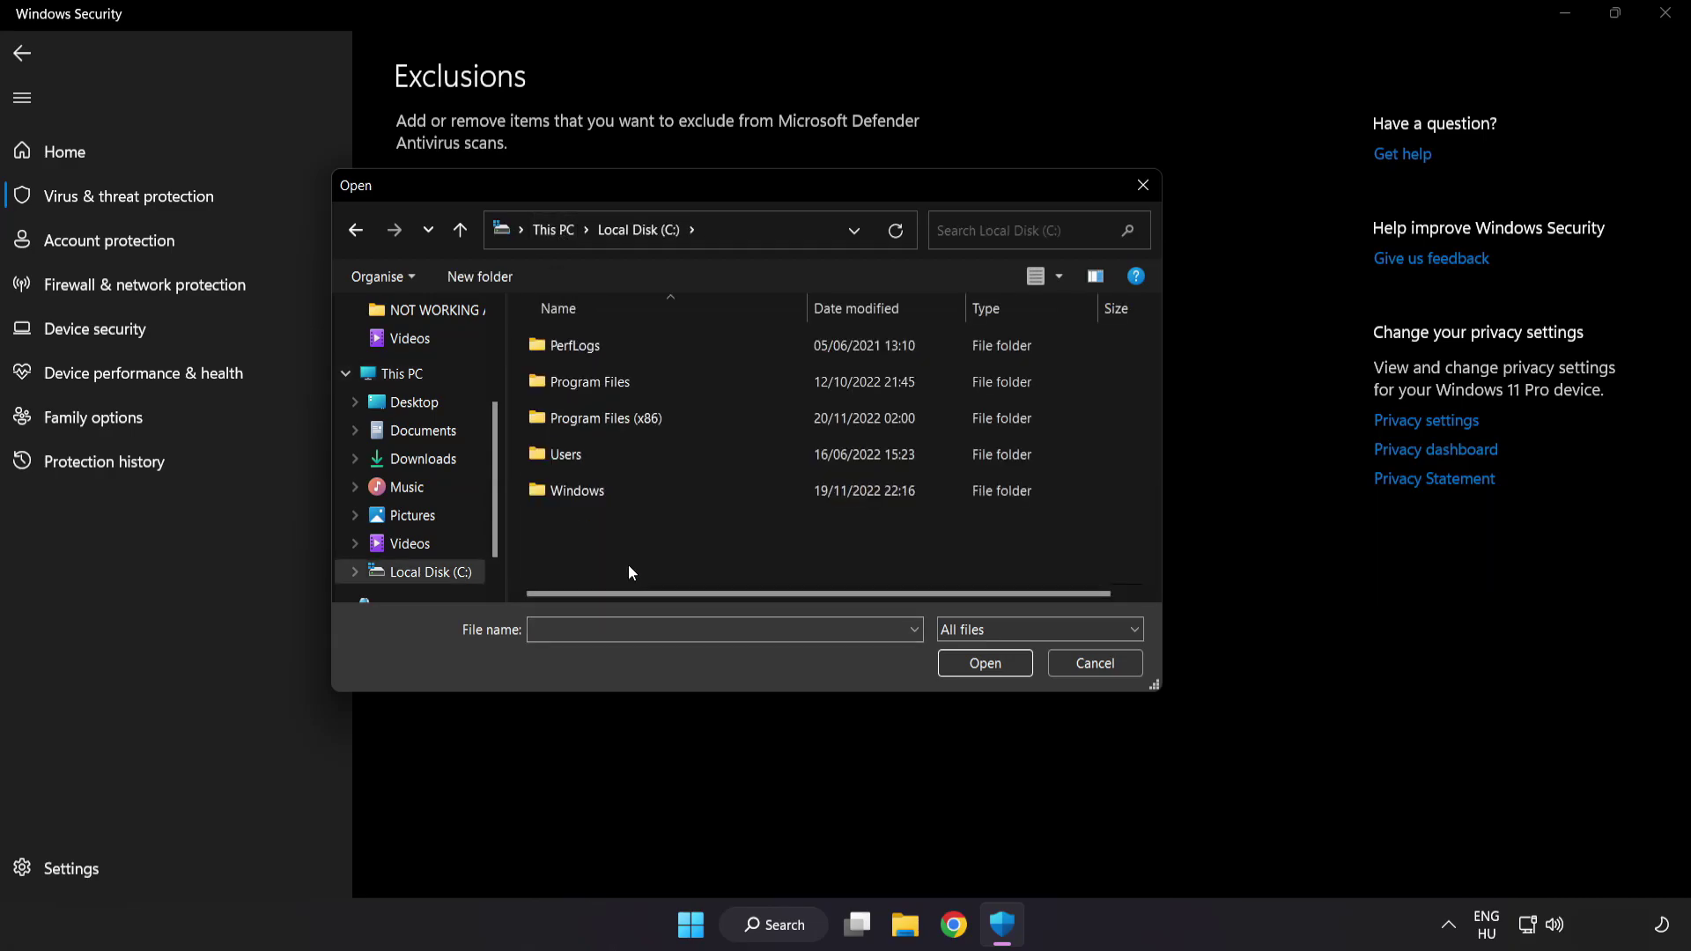
pyautogui.doubleClick(649, 414)
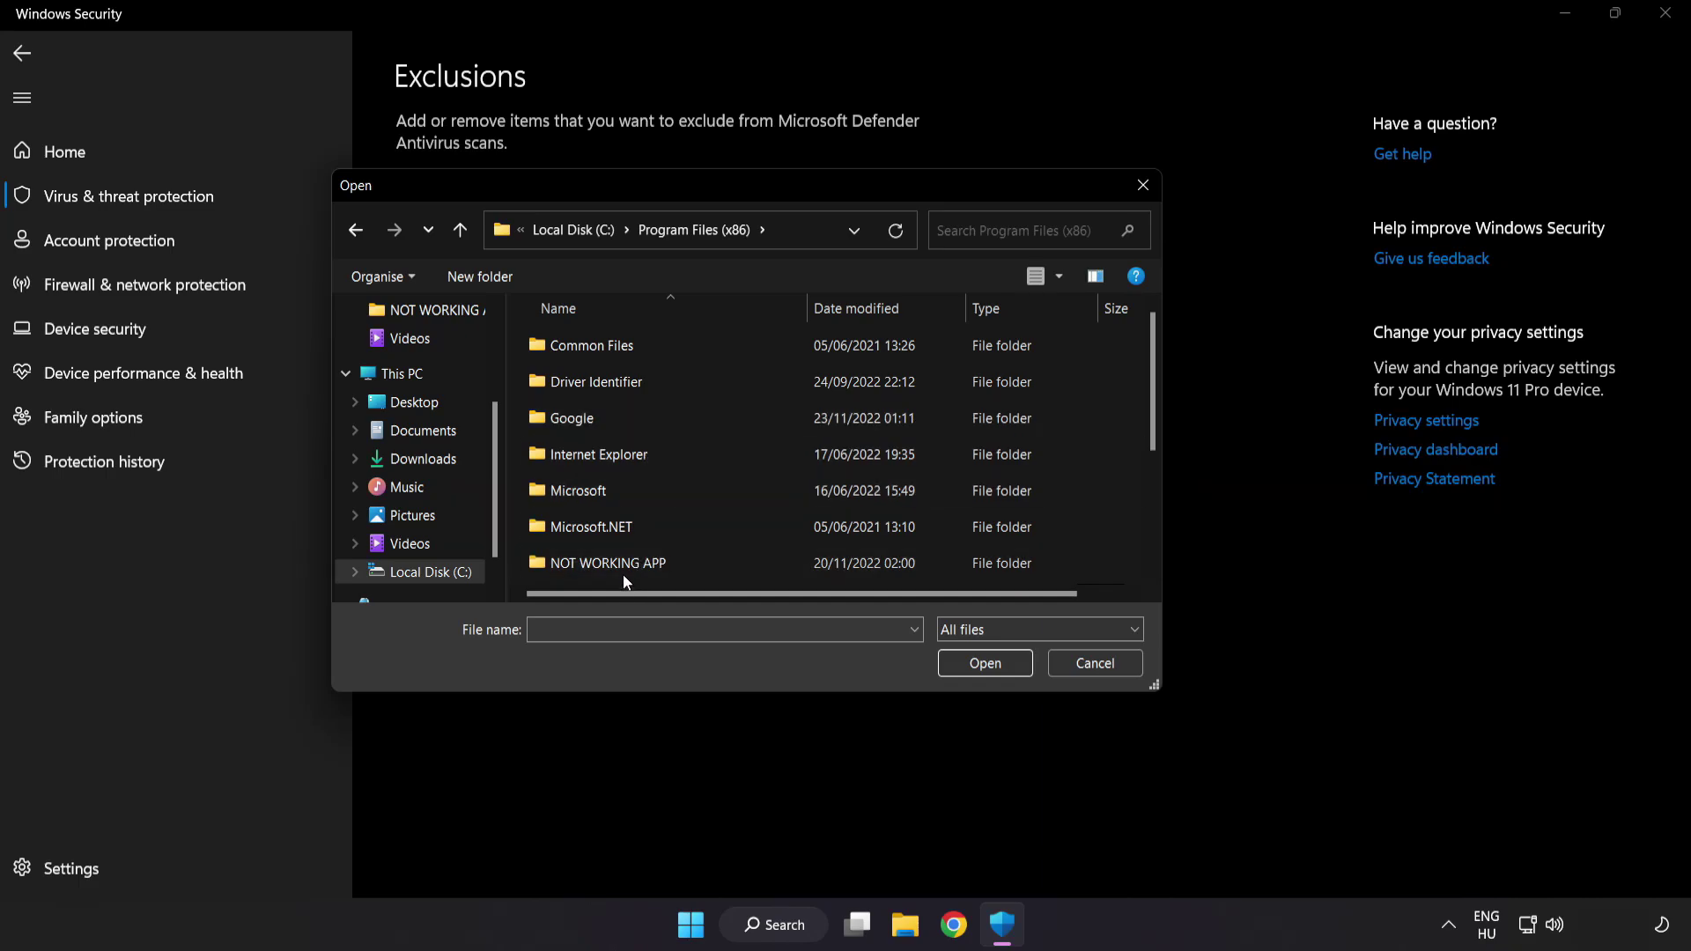
pyautogui.scroll(-1, 627, 555)
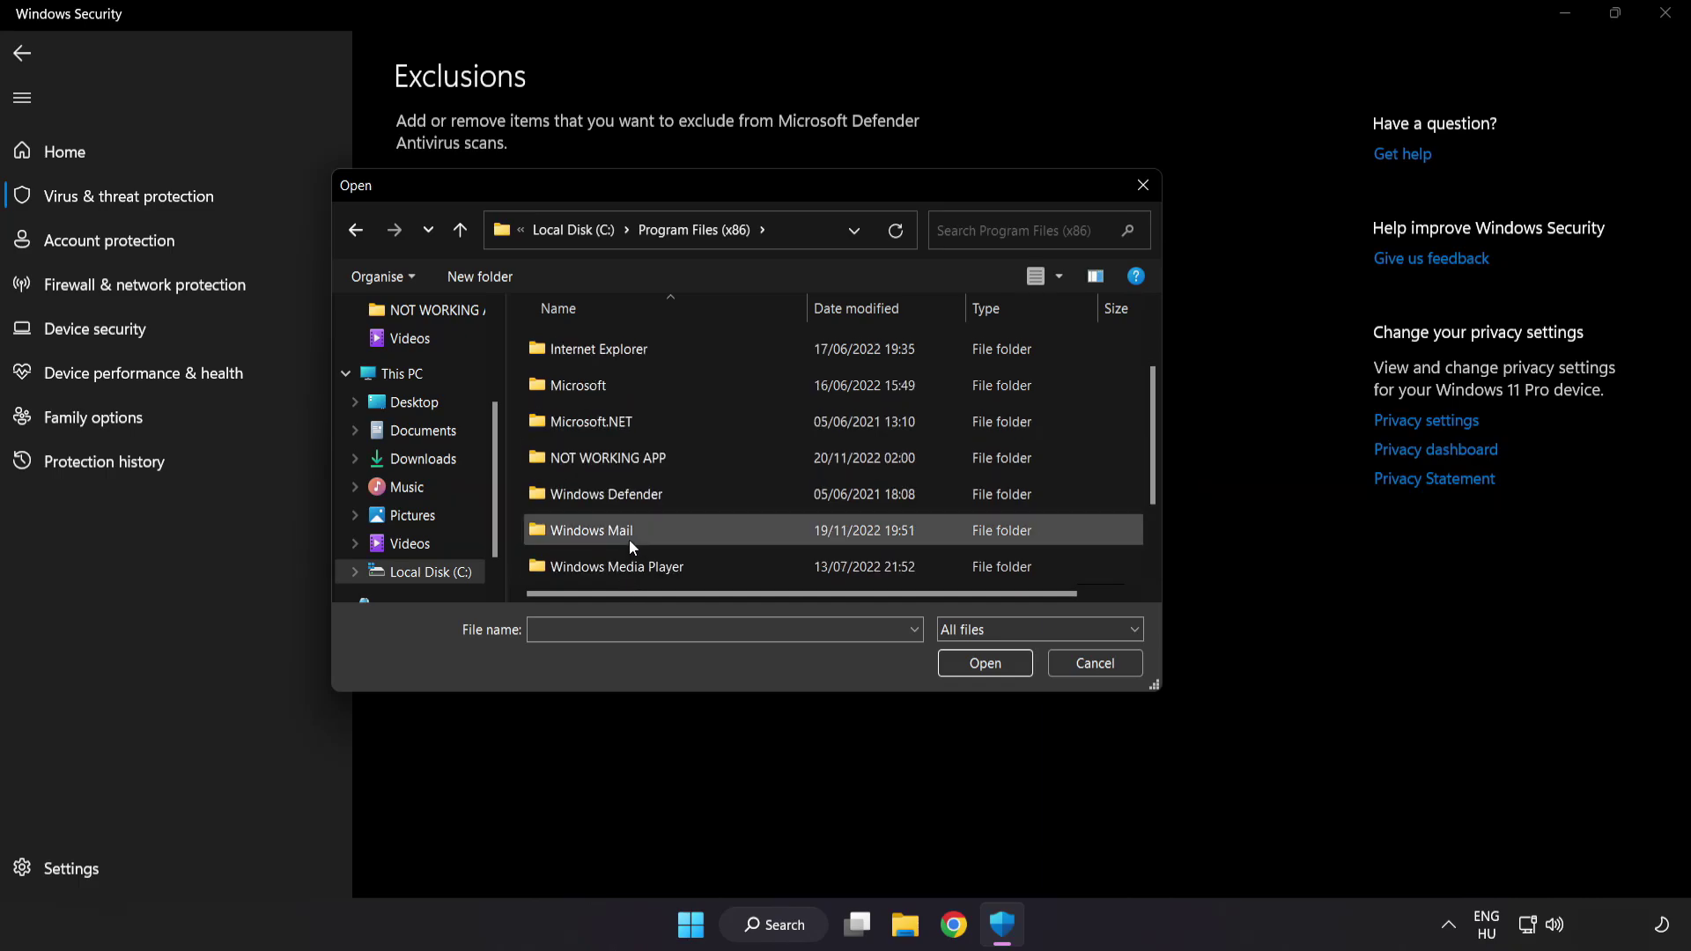
pyautogui.doubleClick(671, 458)
pyautogui.click(617, 348)
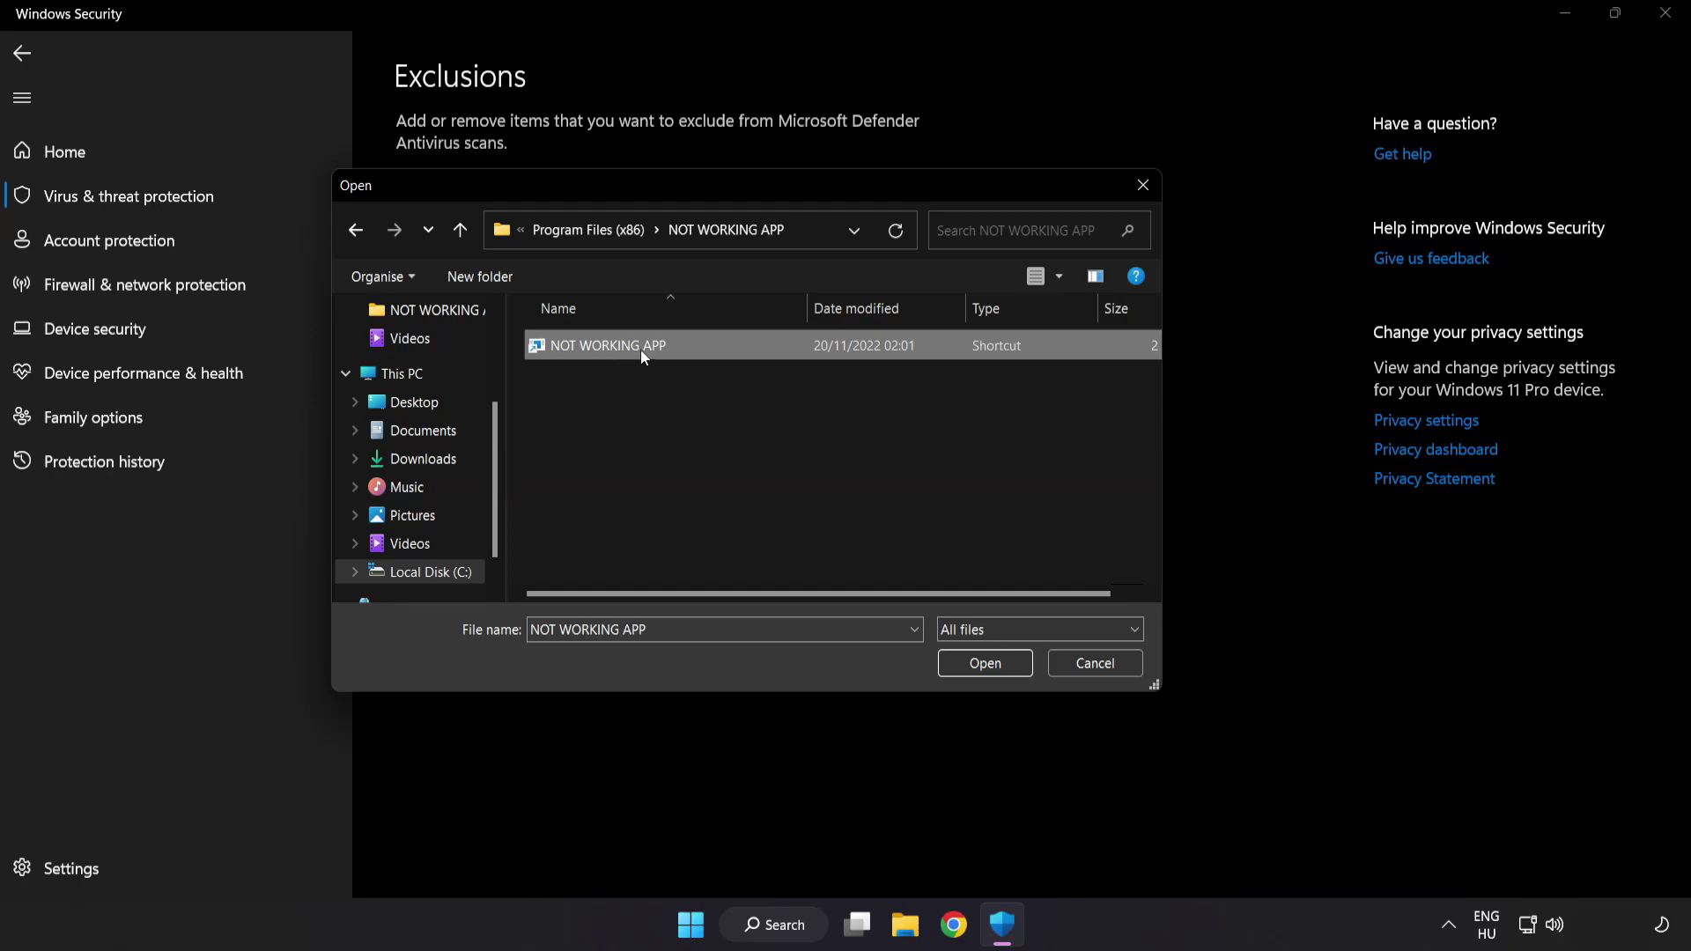
pyautogui.click(987, 668)
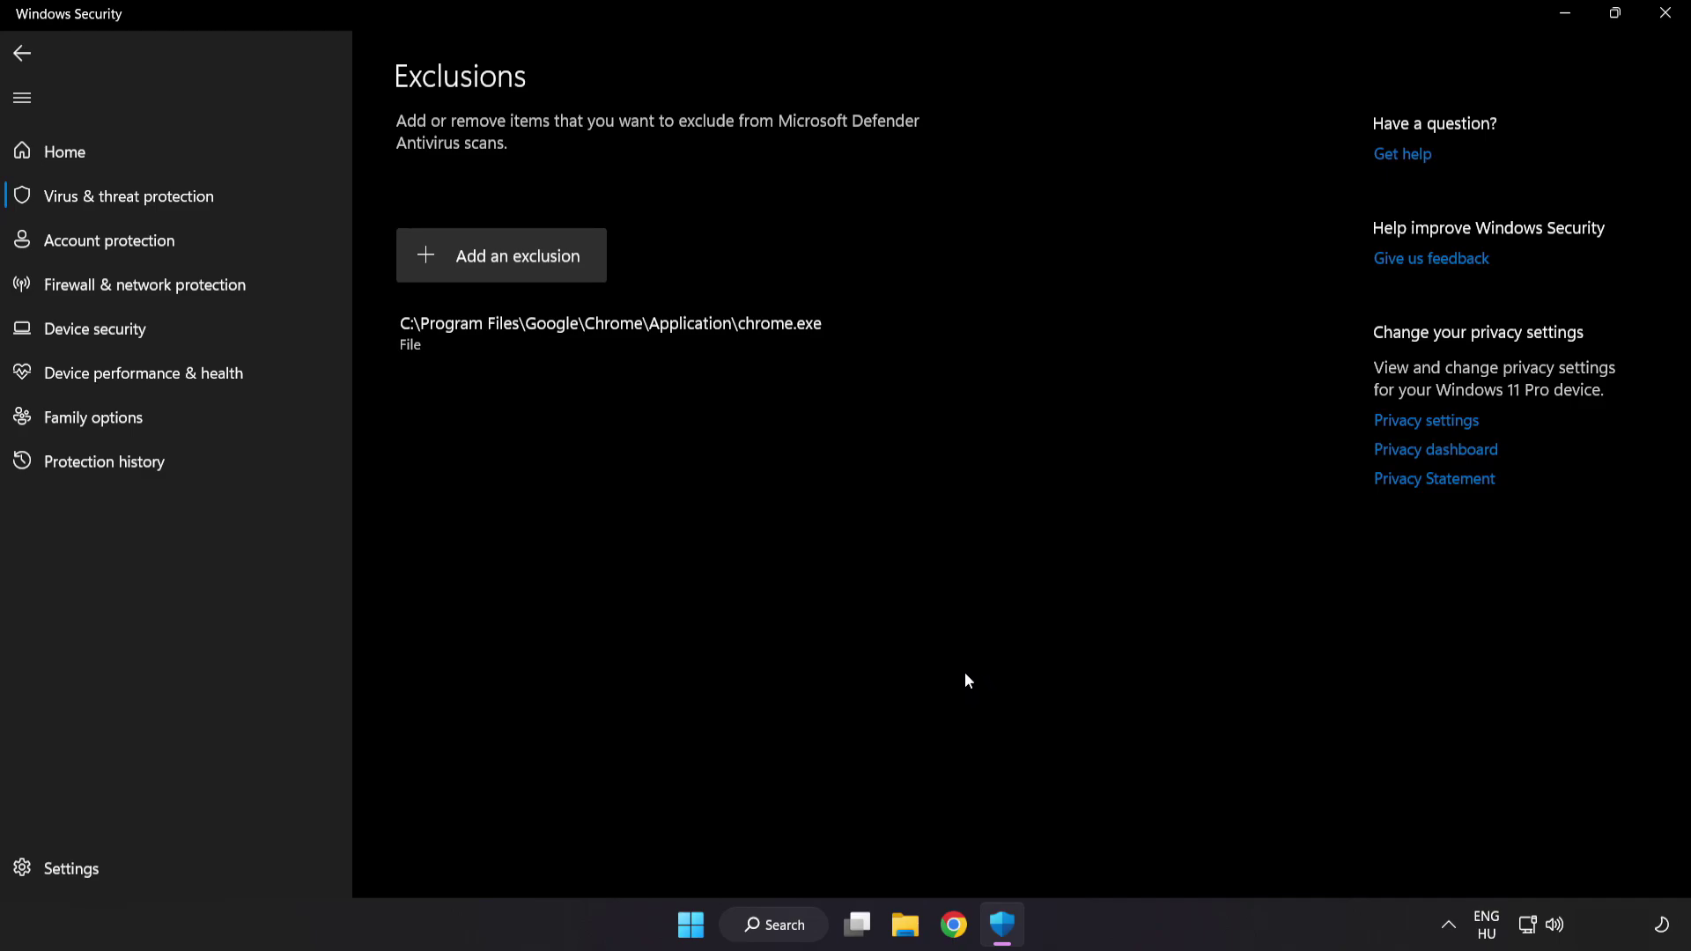
# Close Windows Security and bring up the Start menu's power options showing Restart.
pyautogui.click(1659, 27)
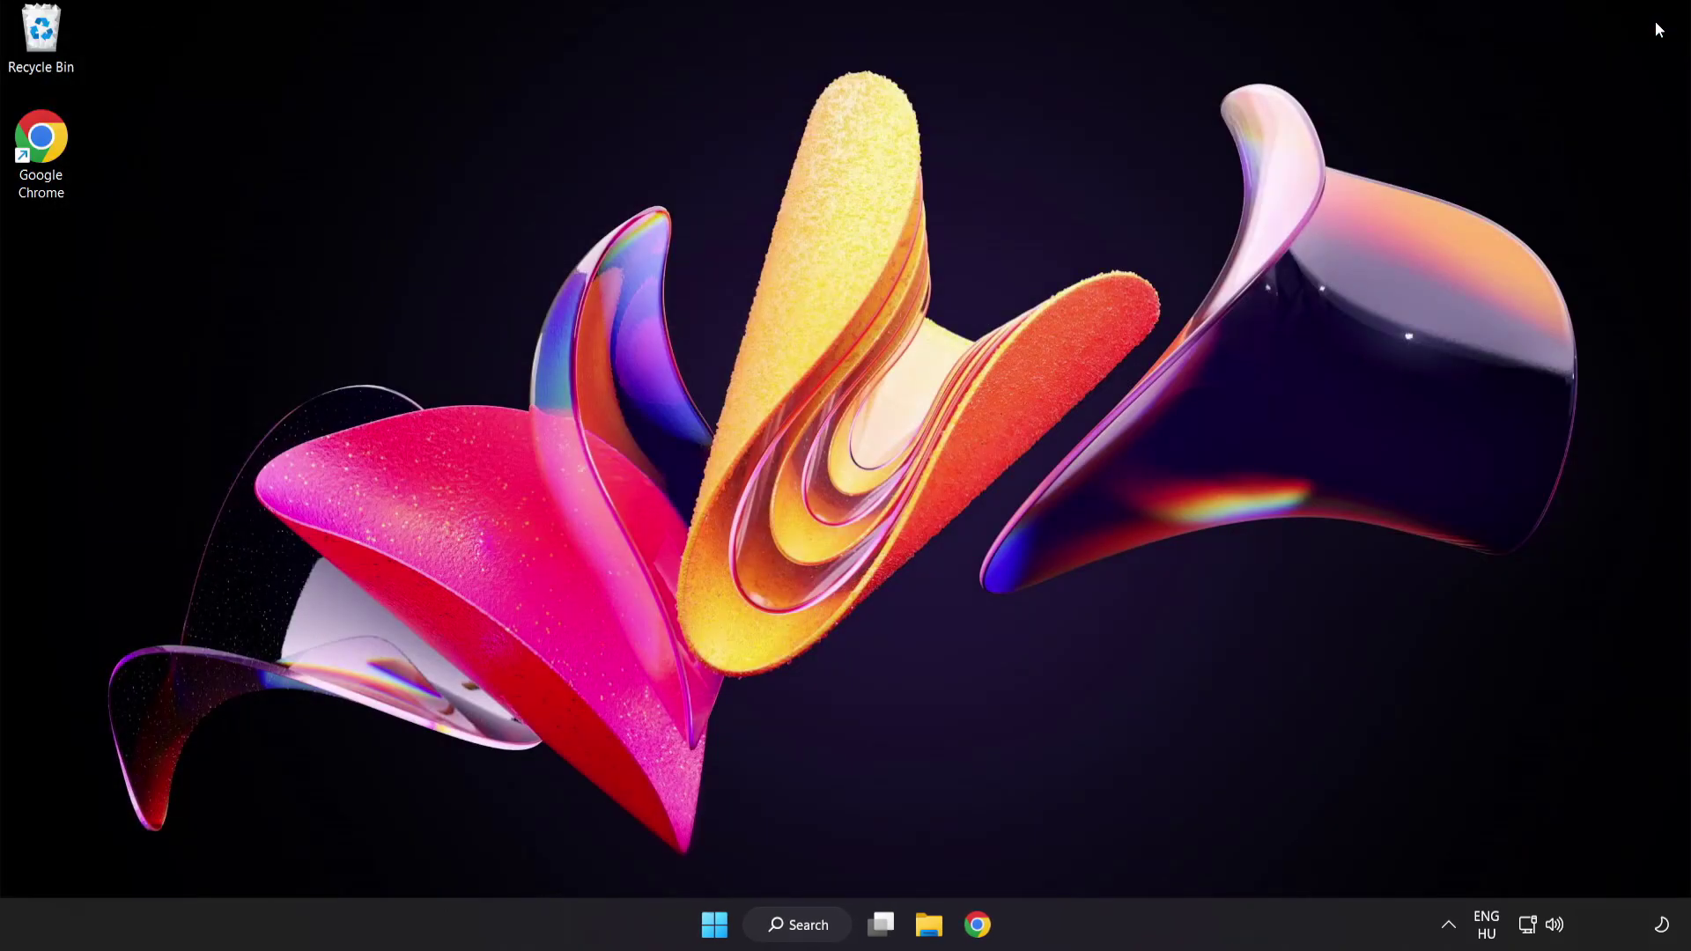
pyautogui.click(715, 924)
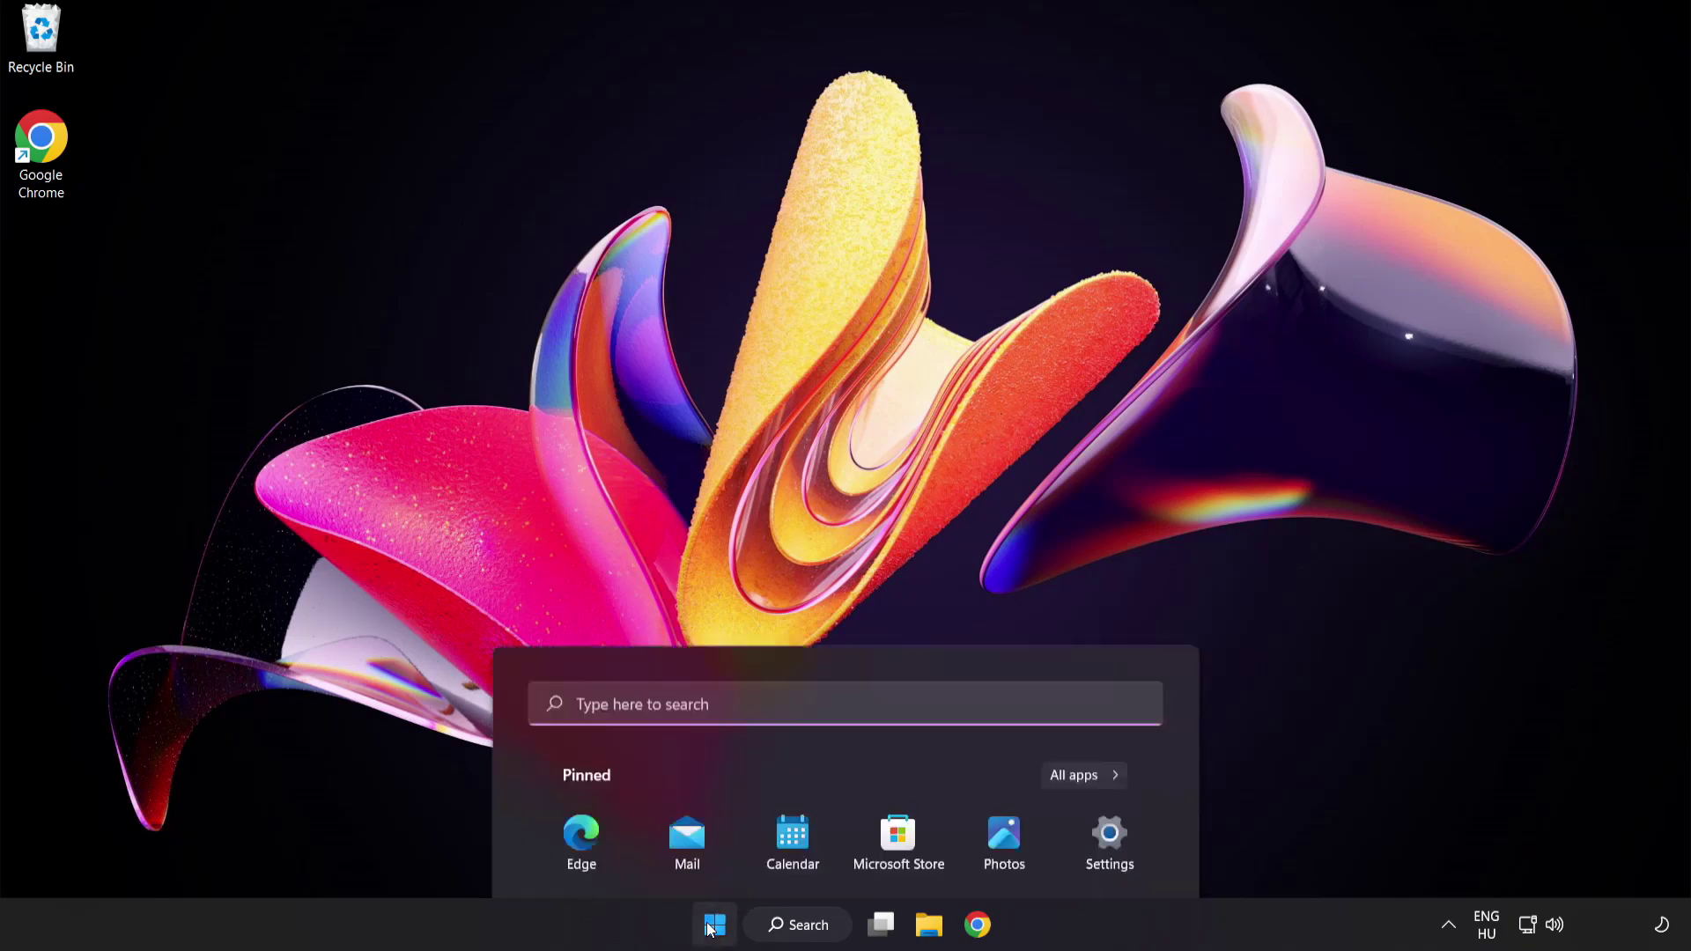
pyautogui.click(1125, 851)
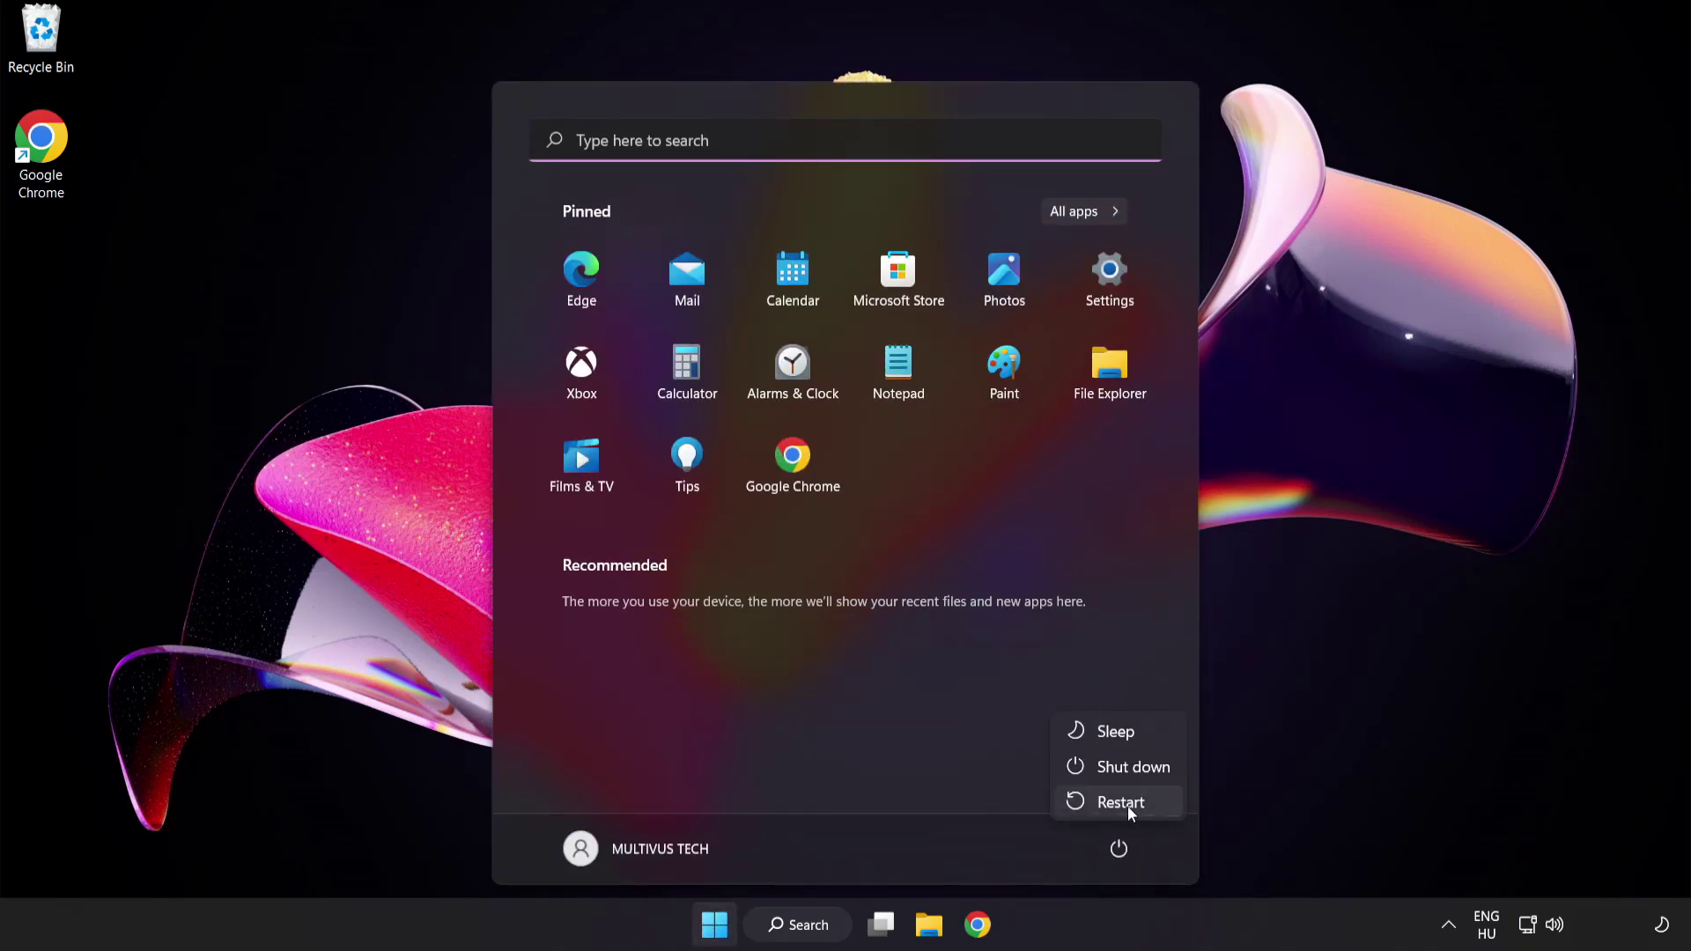